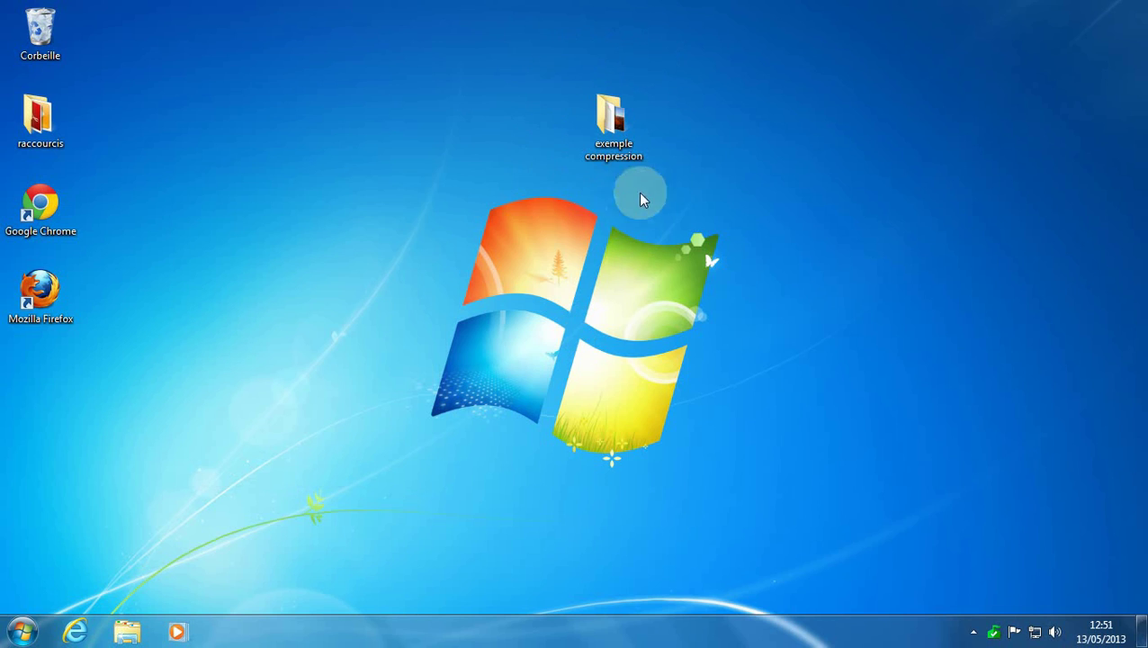
Open the "exemple compression" folder from the desktop and move its window toward the middle of the screen
{"action": "double_click", "coordinate": [609, 124]}
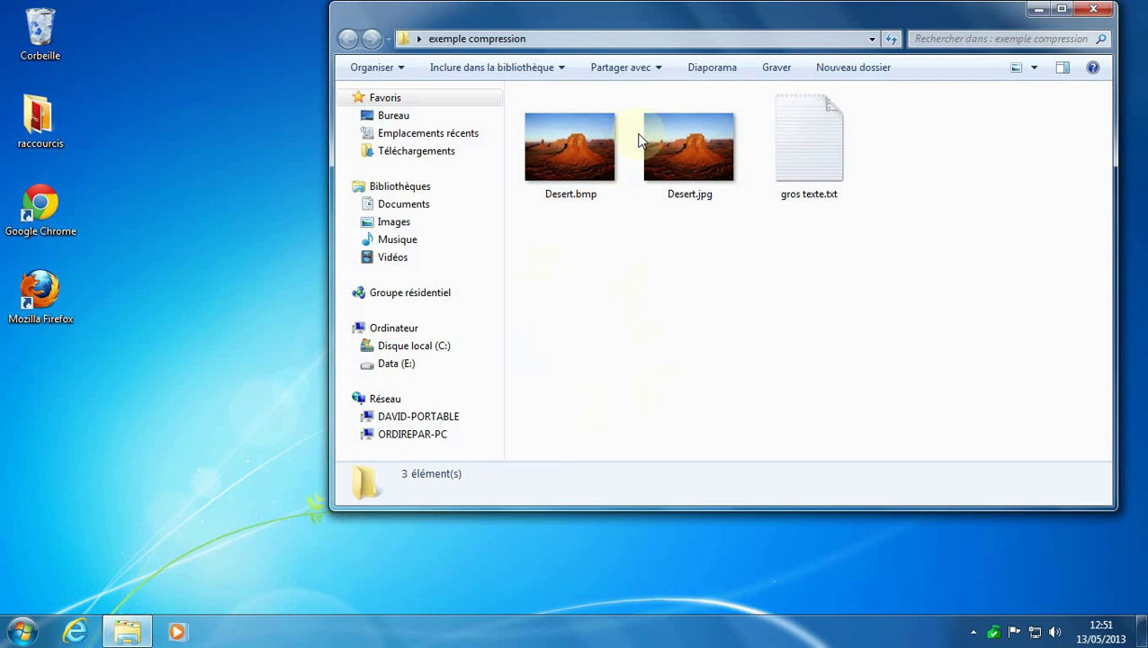
{"action": "left_click_drag", "start_coordinate": [736, 21], "coordinate": [626, 76]}
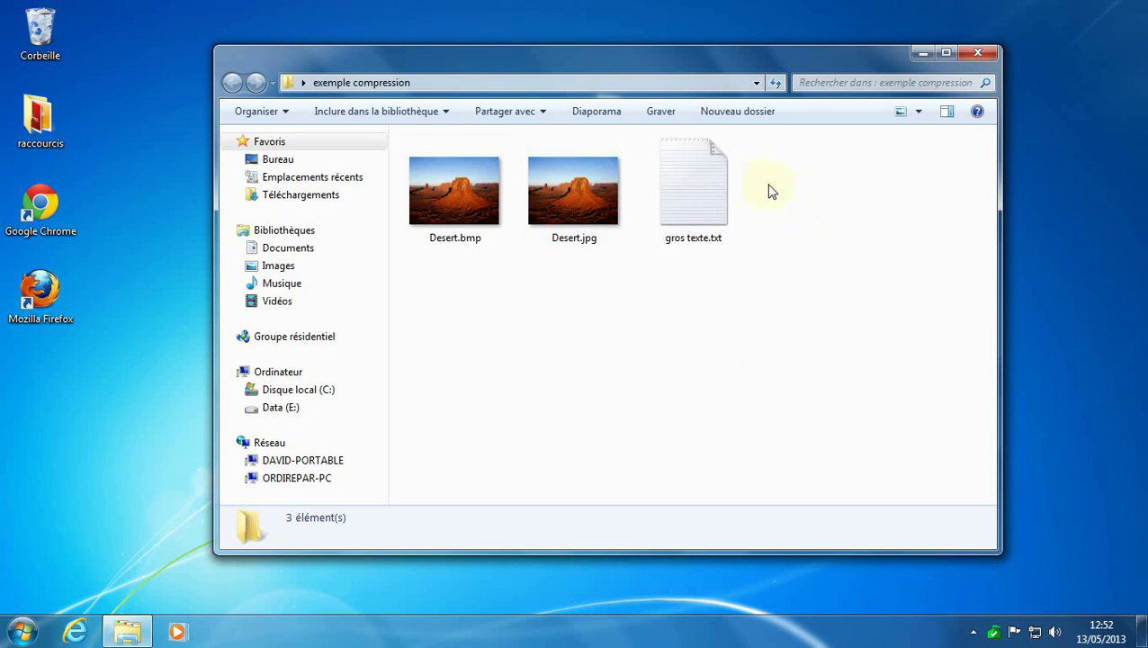
Look through the contents of gros texte.txt down to its end, and close the file
{"action": "double_click", "coordinate": [702, 205]}
{"action": "scroll", "coordinate": [590, 270], "scroll_direction": "down", "scroll_amount": 10}
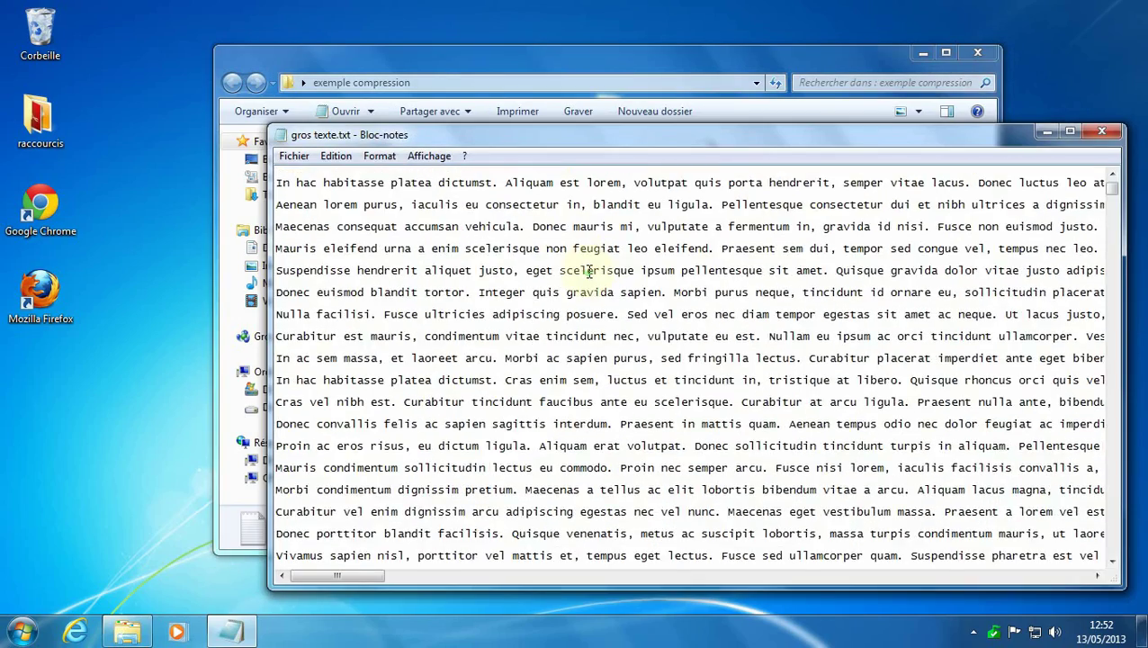
{"action": "scroll", "coordinate": [588, 271], "scroll_direction": "down", "scroll_amount": 10}
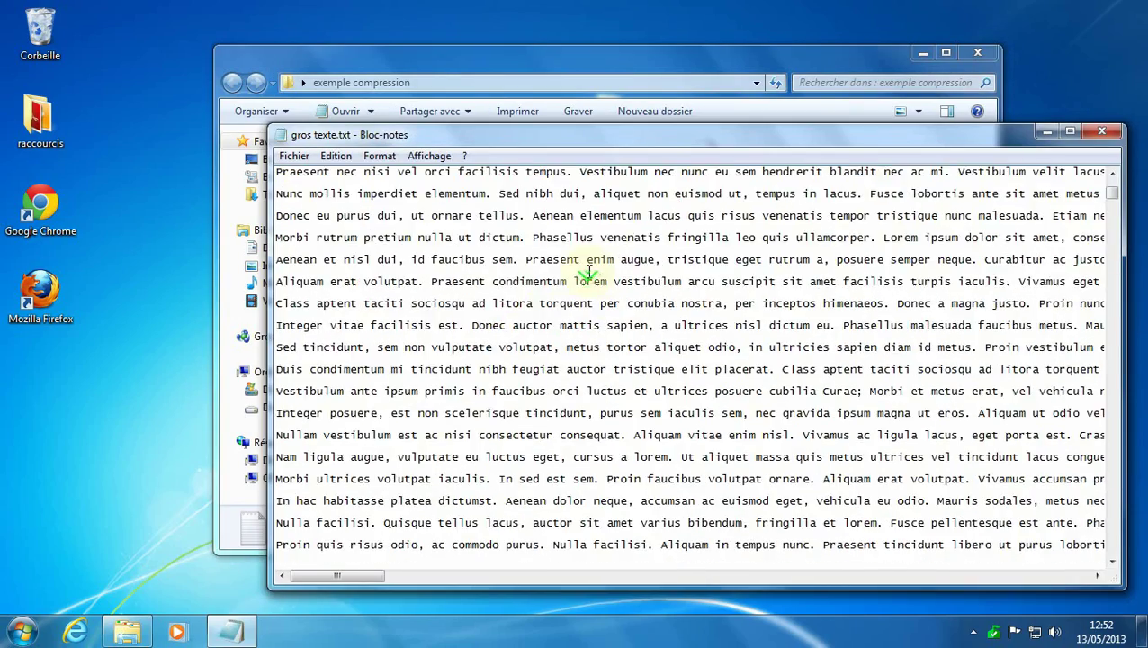
{"action": "scroll", "coordinate": [569, 286], "scroll_direction": "down", "scroll_amount": 10}
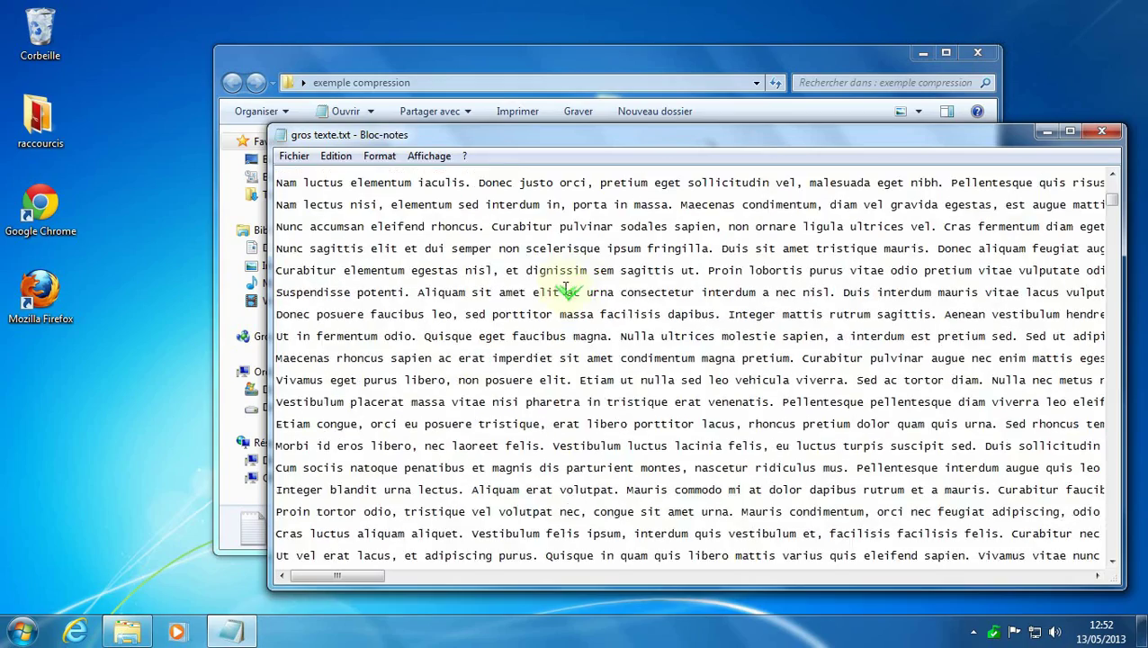
{"action": "left_click_drag", "start_coordinate": [1113, 203], "coordinate": [1118, 547]}
{"action": "left_click", "coordinate": [1105, 132]}
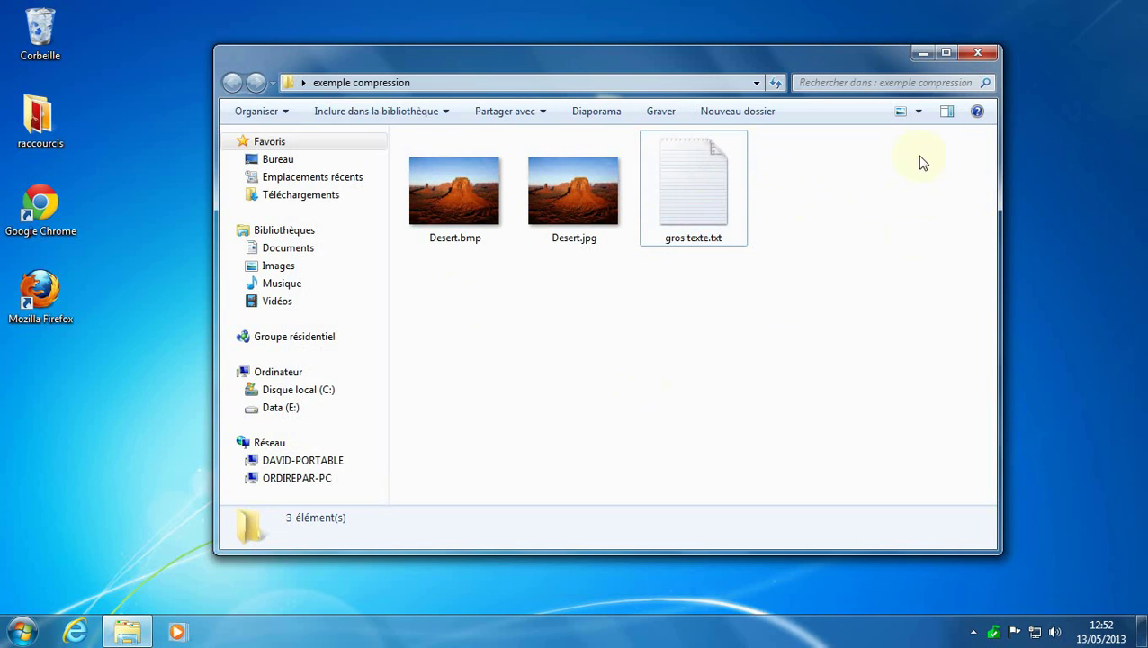
Switch the folder's display to the Détails view
{"action": "left_click", "coordinate": [922, 112]}
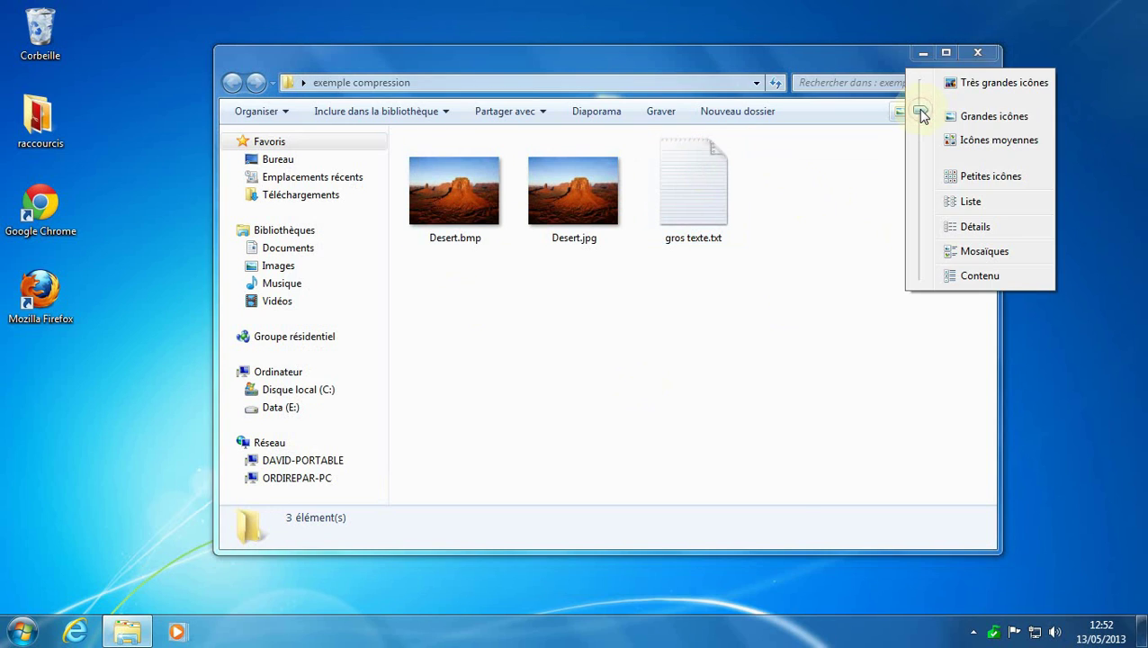
{"action": "left_click", "coordinate": [921, 111]}
{"action": "left_click", "coordinate": [922, 111]}
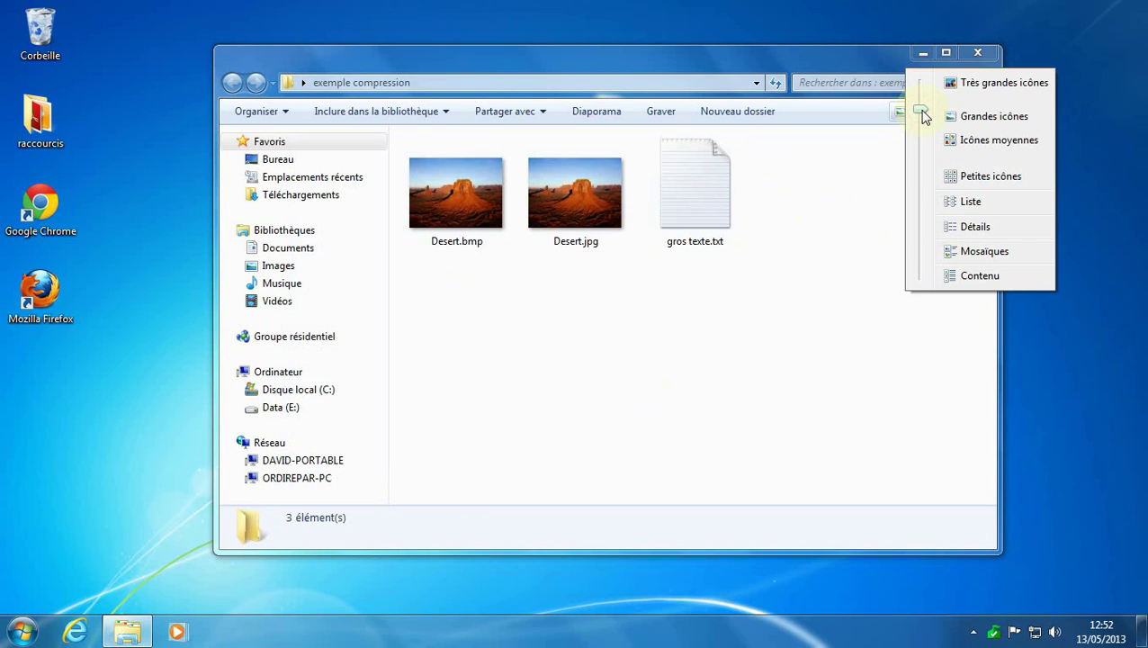
{"action": "left_click_drag", "start_coordinate": [923, 116], "coordinate": [930, 230]}
{"action": "left_click", "coordinate": [747, 252]}
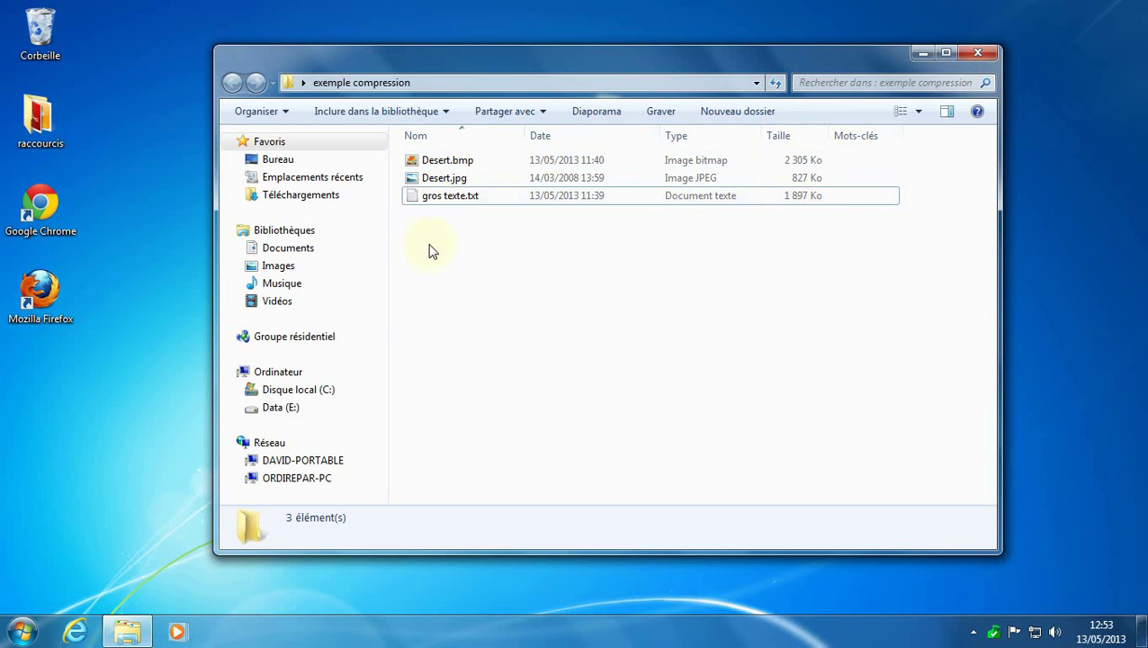
Compare the type and file size of Desert.bmp and Desert.jpg in the file list
{"action": "left_click", "coordinate": [414, 161]}
{"action": "left_click", "coordinate": [414, 177]}
{"action": "left_click", "coordinate": [414, 160]}
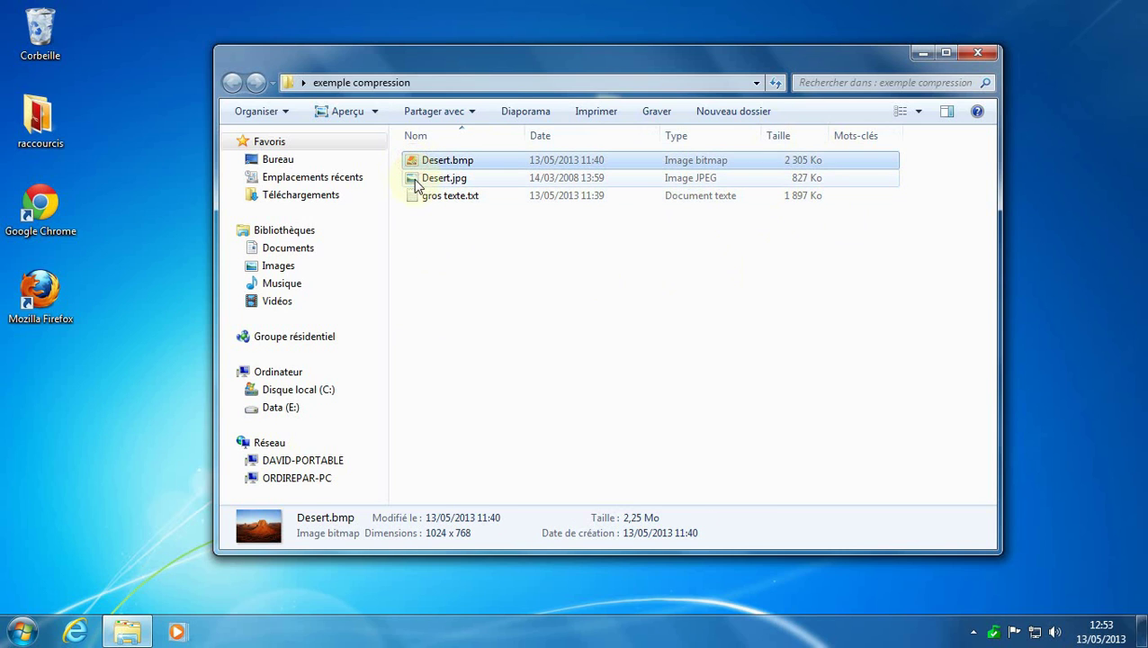
{"action": "left_click", "coordinate": [474, 176]}
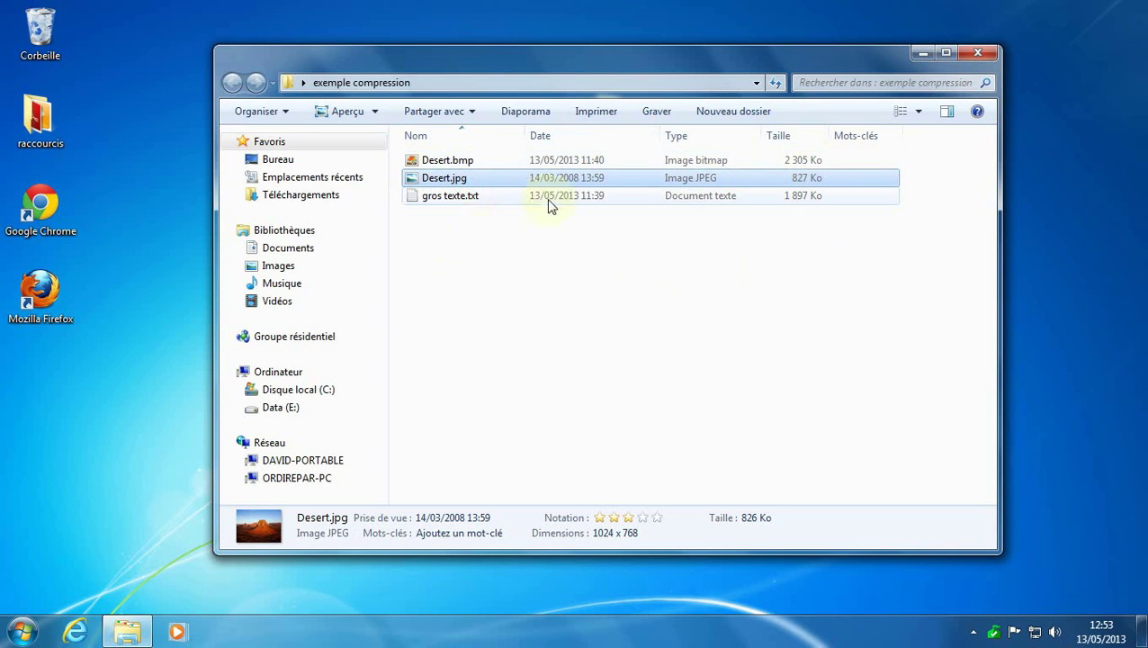
{"action": "left_click", "coordinate": [435, 159]}
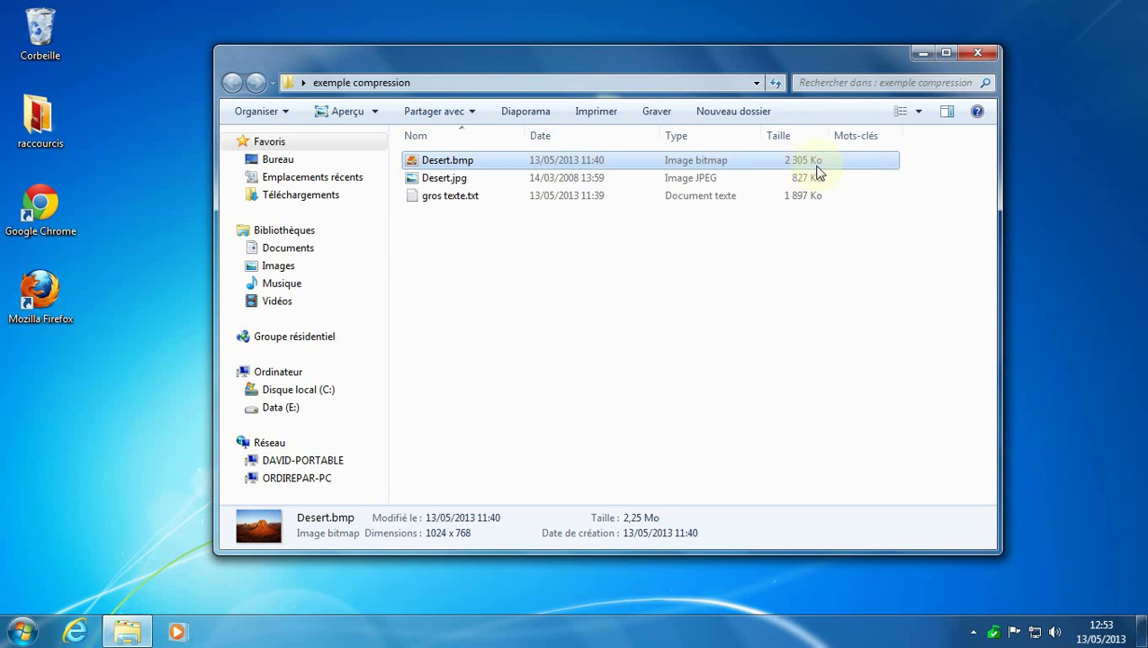
{"action": "left_click", "coordinate": [438, 178]}
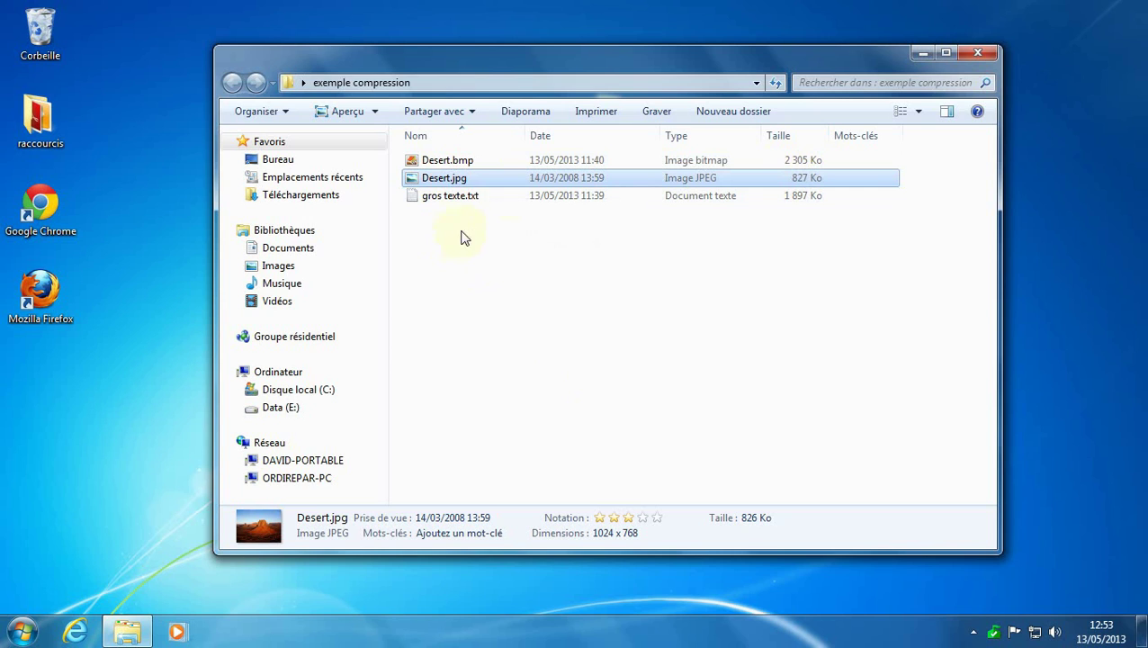
{"action": "left_click", "coordinate": [522, 268]}
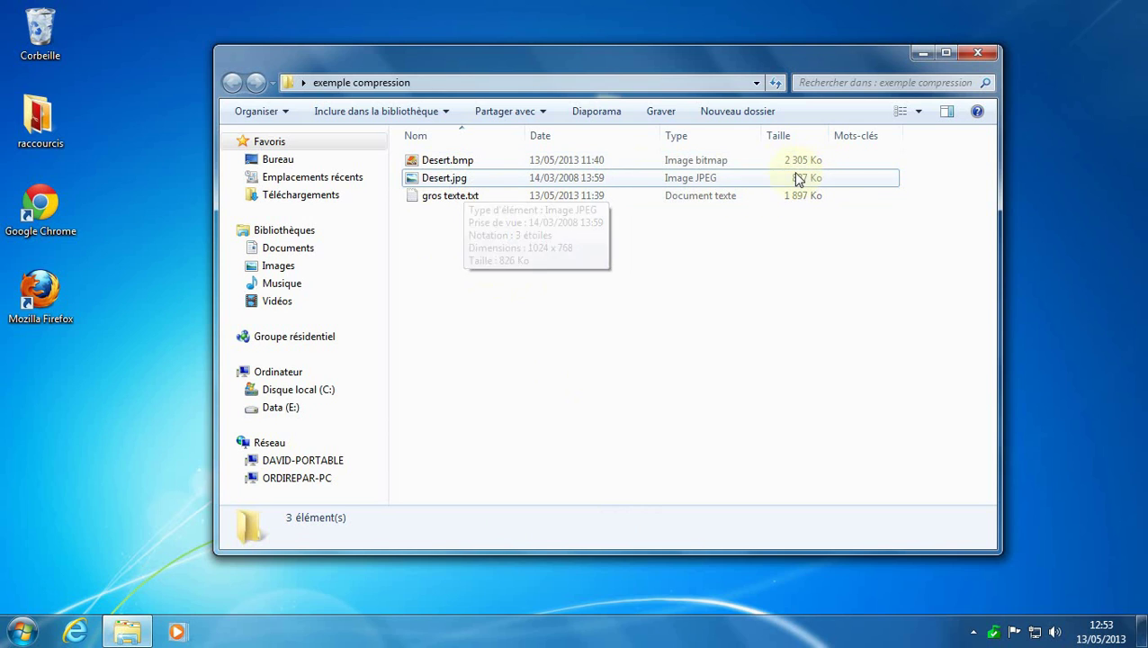
{"action": "left_click", "coordinate": [506, 244]}
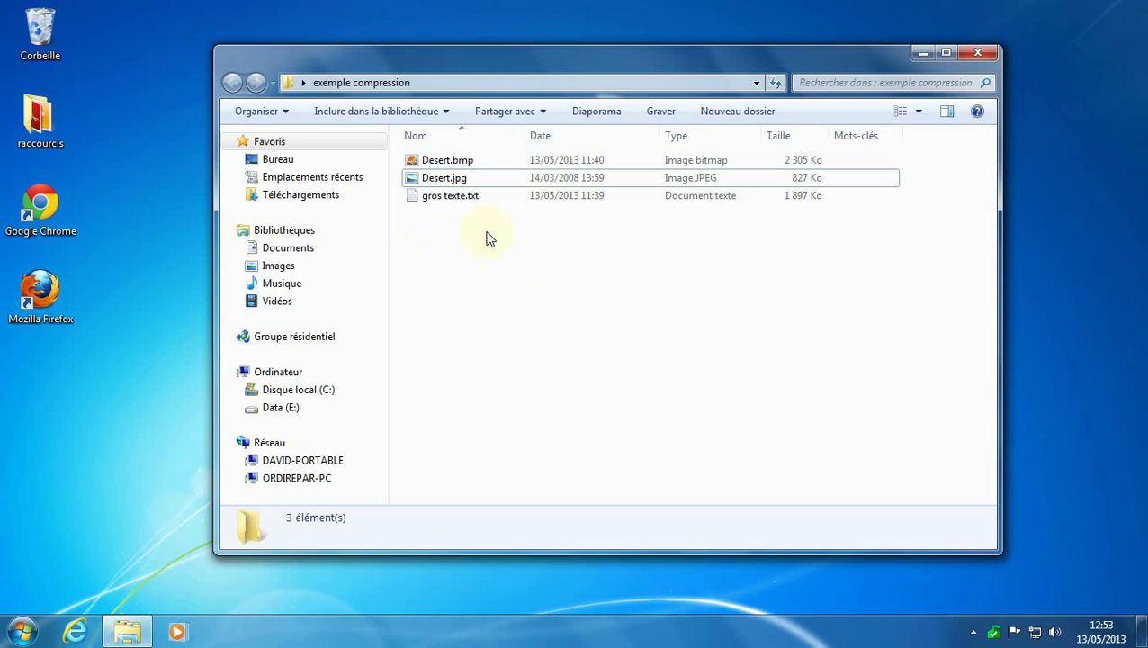
Compress Desert.bmp into a zip folder and name the archive "compression bmp.zip"
{"action": "left_click", "coordinate": [438, 161]}
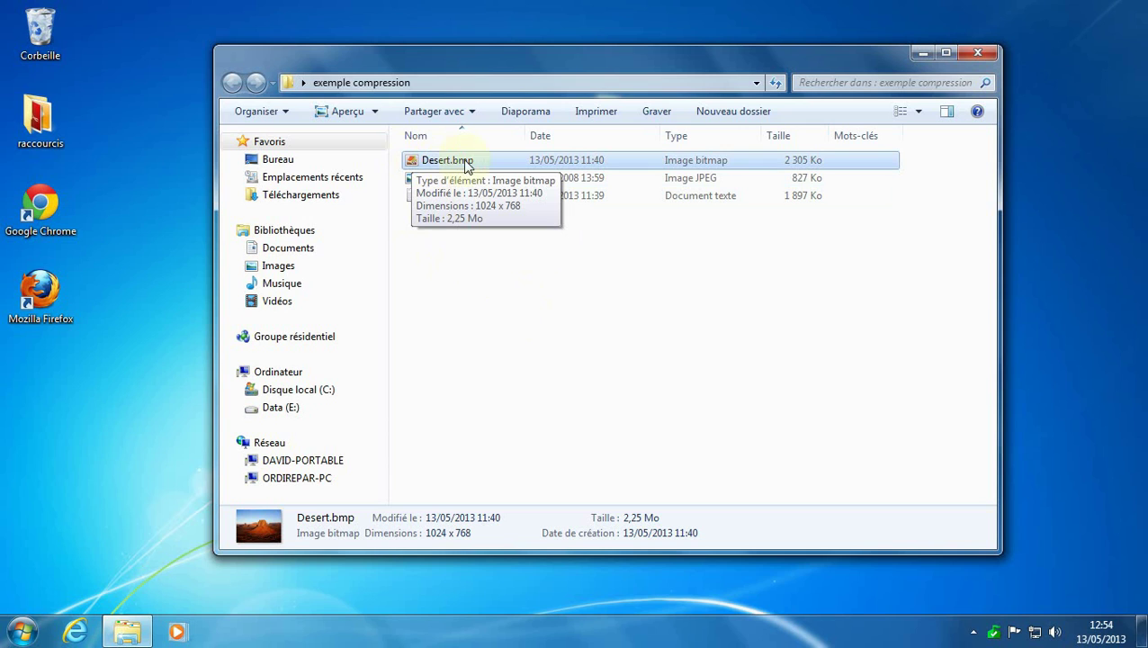
{"action": "left_click", "coordinate": [434, 177], "text": "ctrl"}
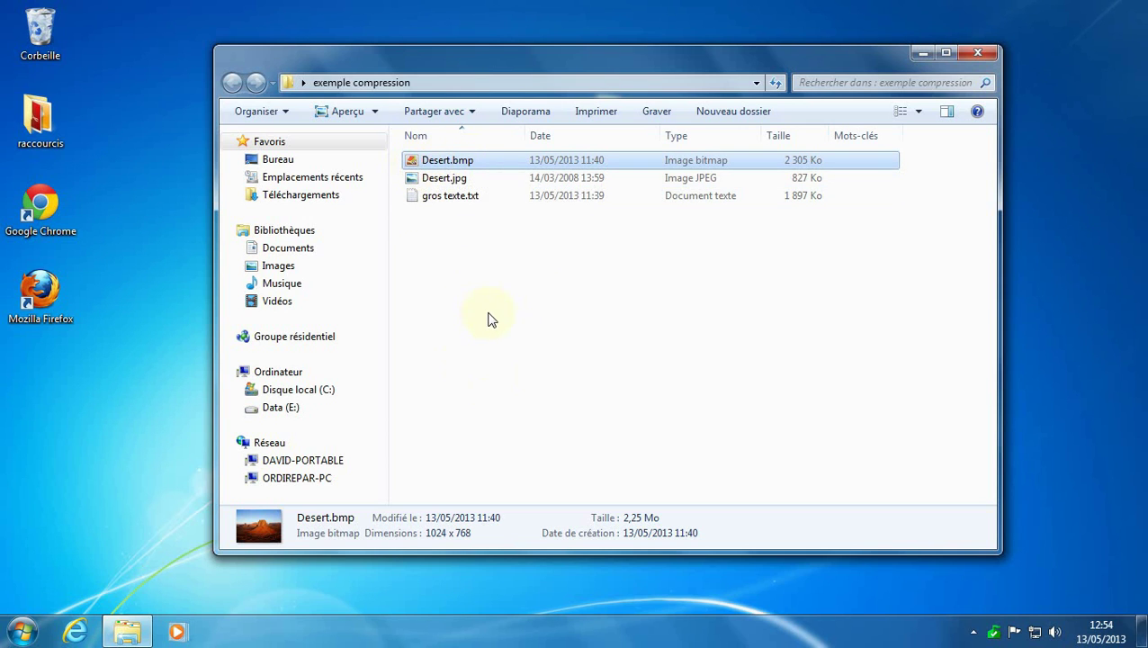
{"action": "right_click", "coordinate": [438, 167]}
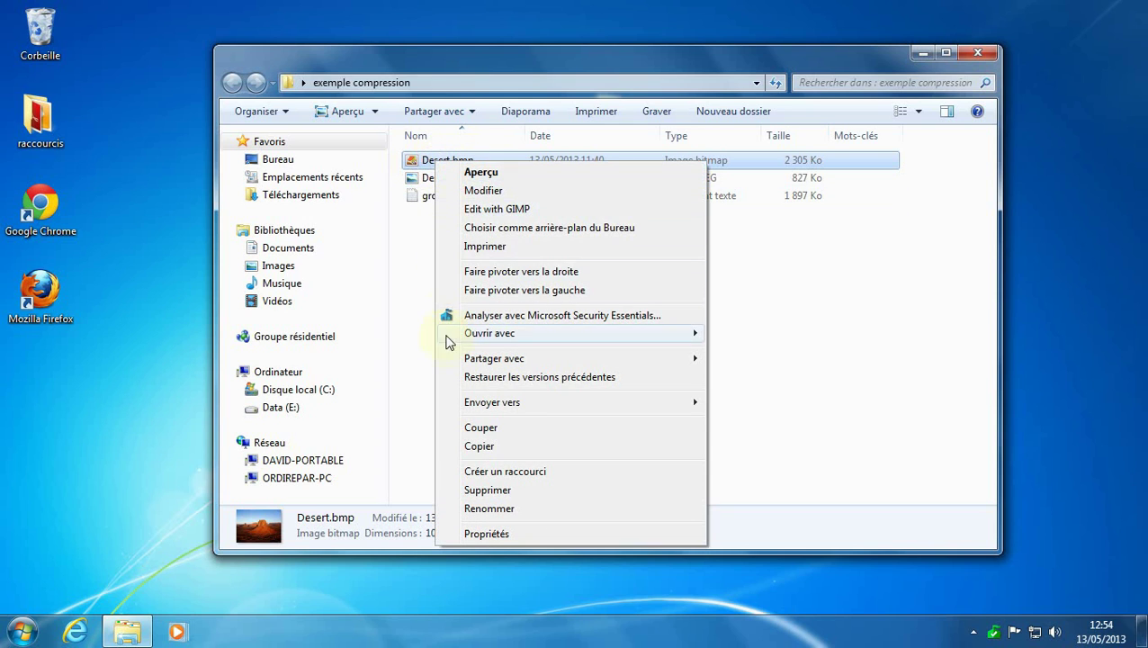
{"action": "mouse_move", "coordinate": [477, 403]}
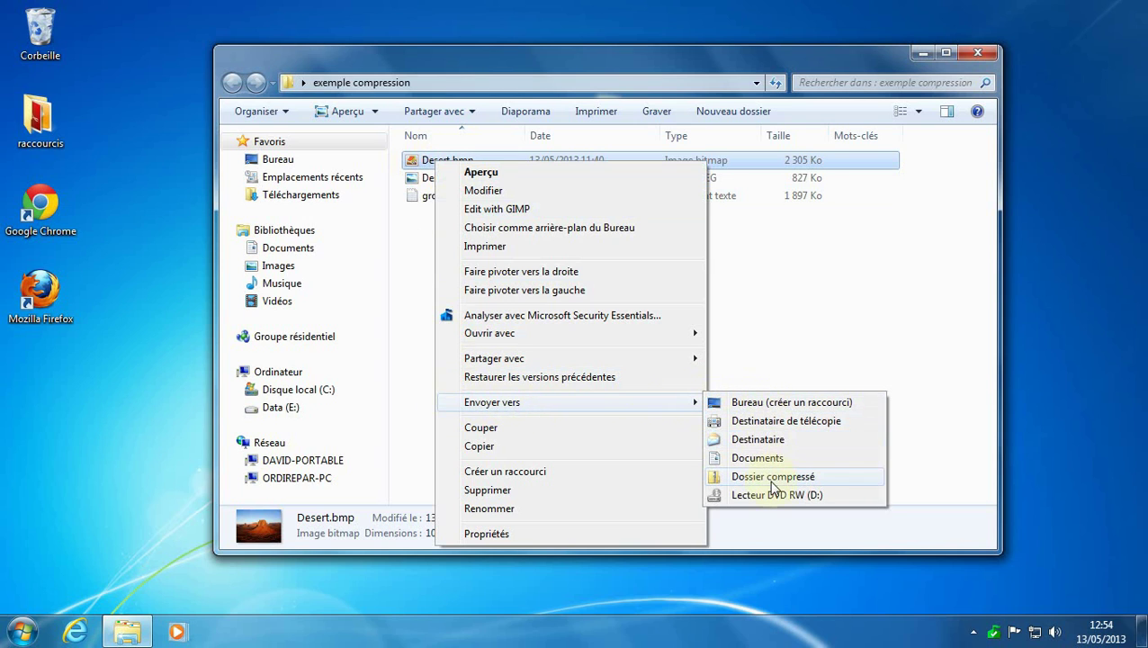
{"action": "left_click", "coordinate": [814, 483]}
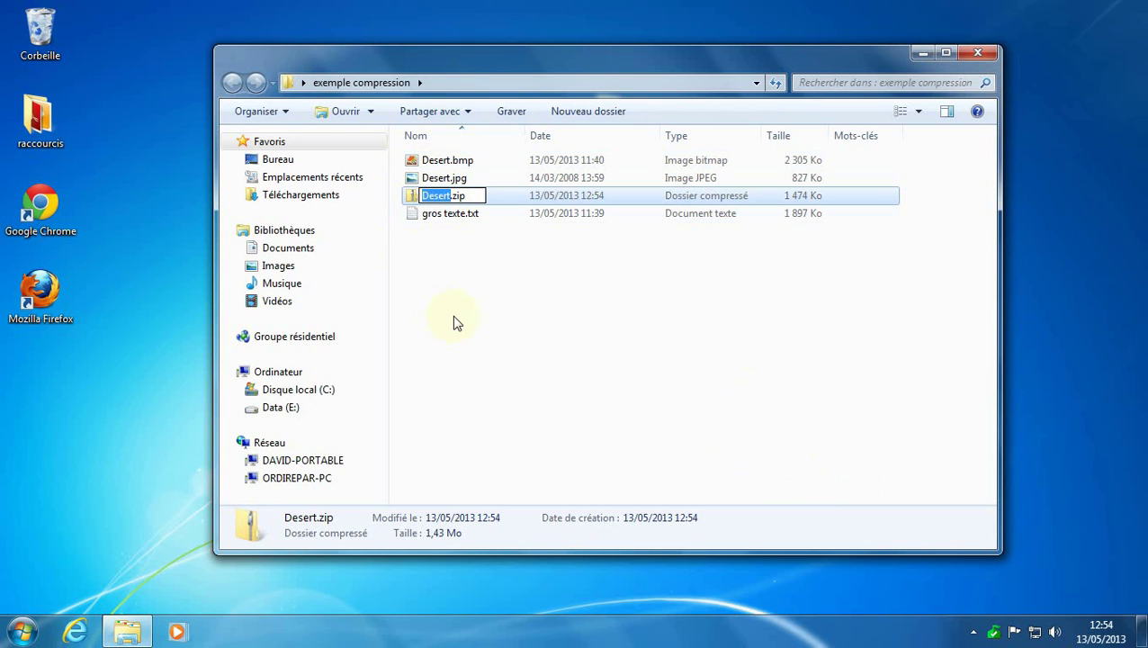
{"action": "type", "text": "compression"}
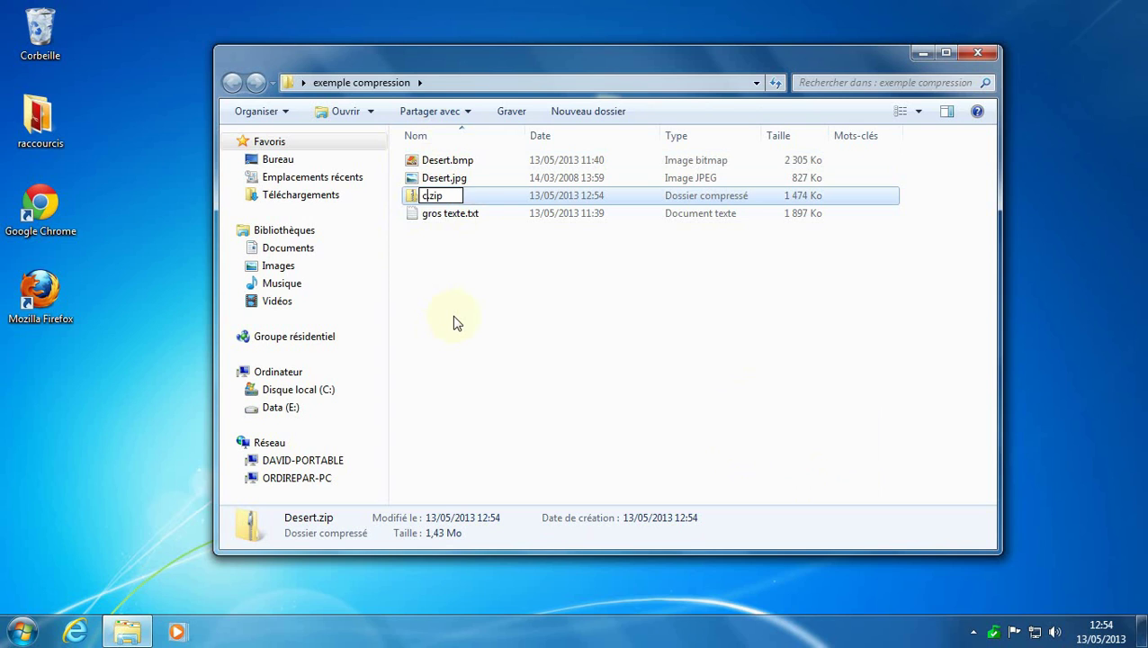
{"action": "type", "text": " bmp"}
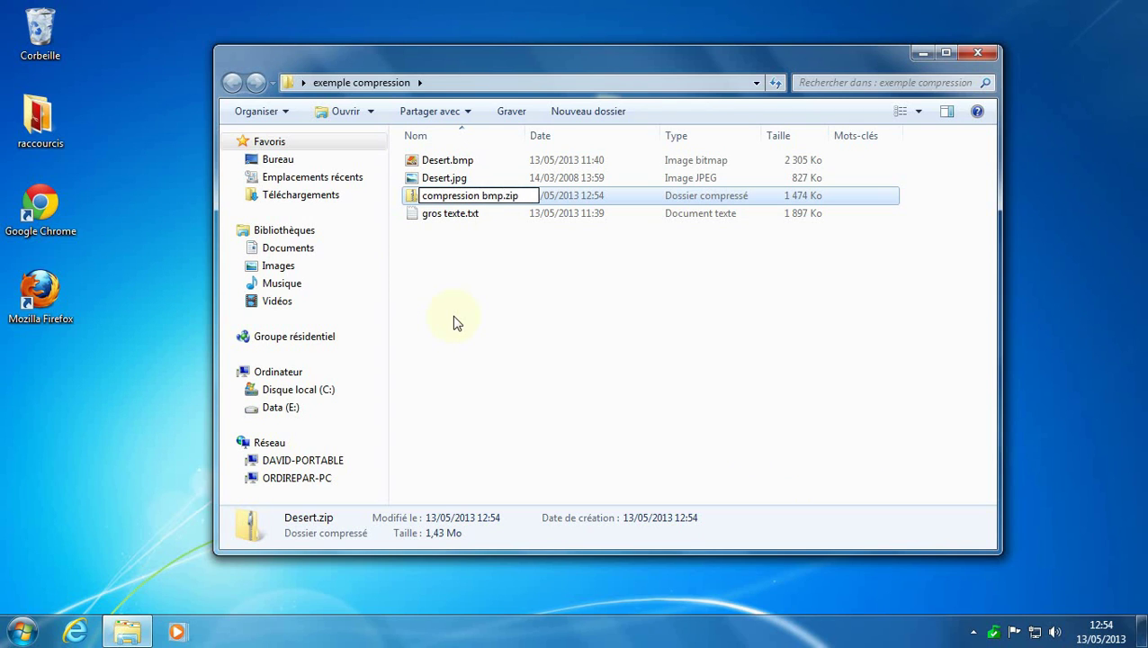
{"action": "key", "text": "Return"}
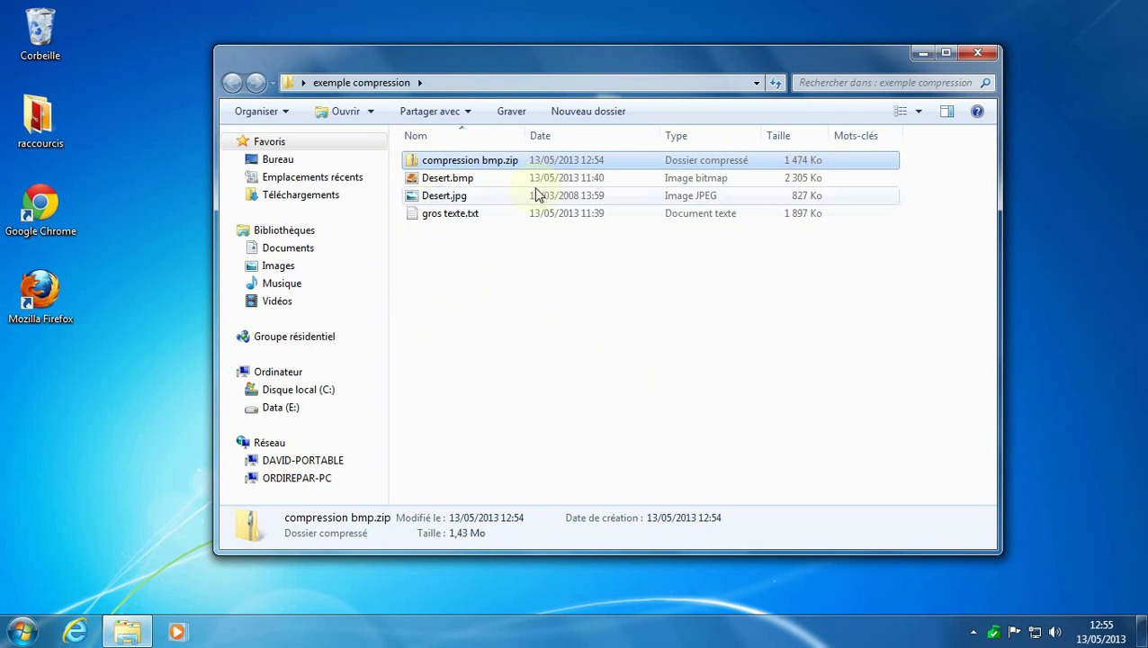
Switch the folder back to a large-icon display and select compression bmp.zip
{"action": "left_click", "coordinate": [919, 112]}
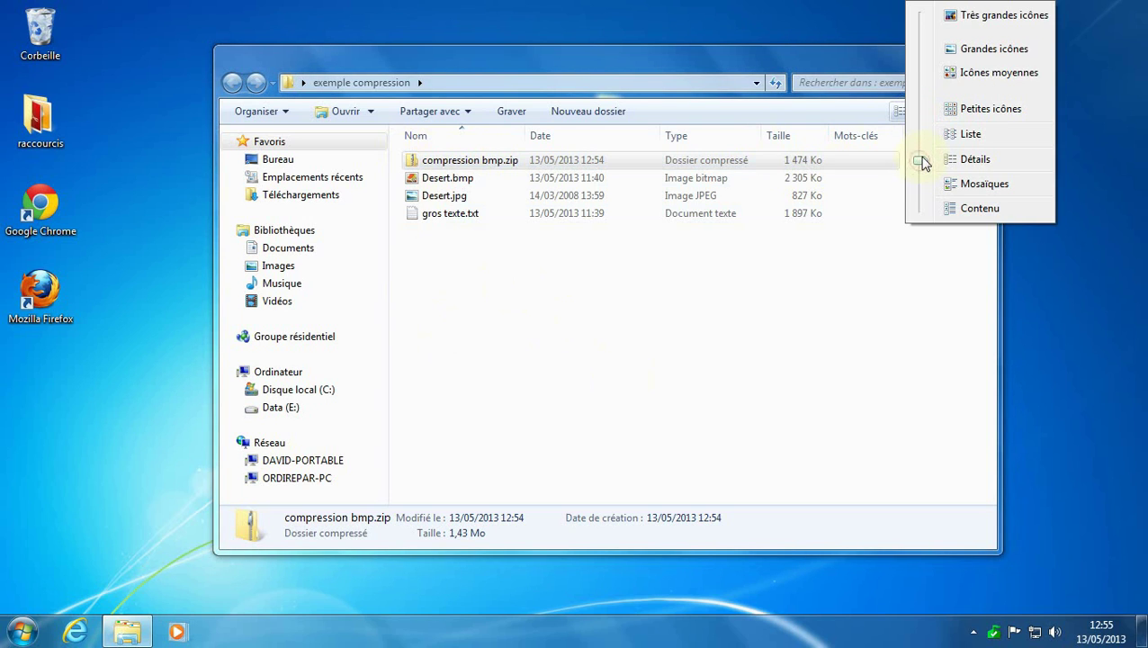
{"action": "left_click_drag", "start_coordinate": [923, 158], "coordinate": [920, 55]}
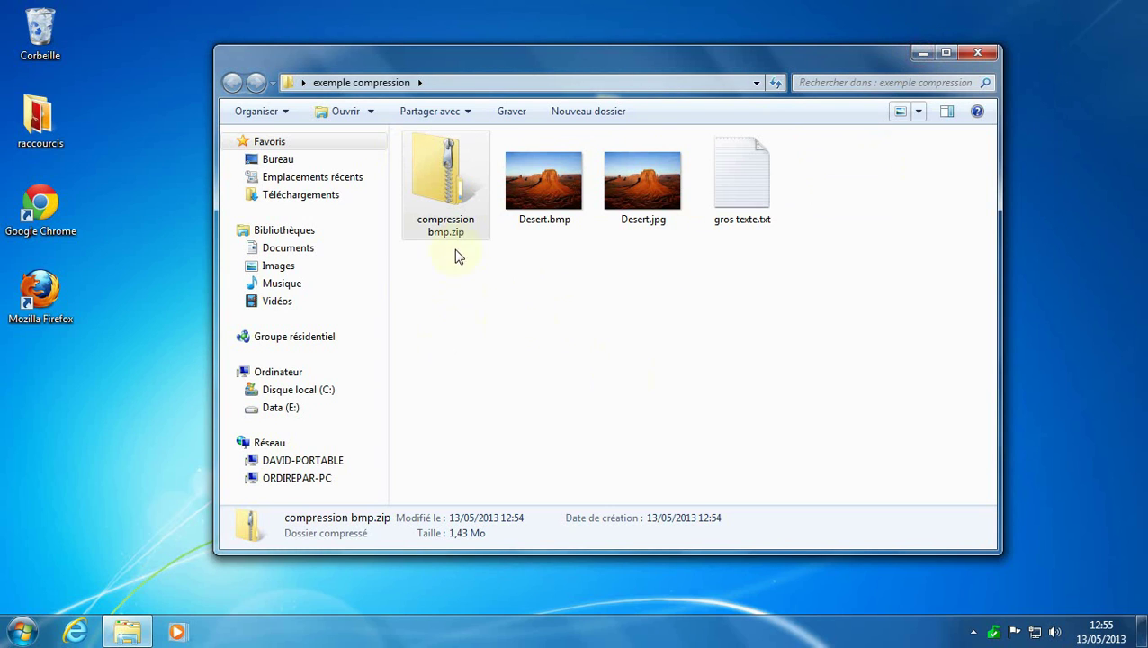
{"action": "left_click", "coordinate": [445, 216]}
{"action": "mouse_move", "coordinate": [450, 202]}
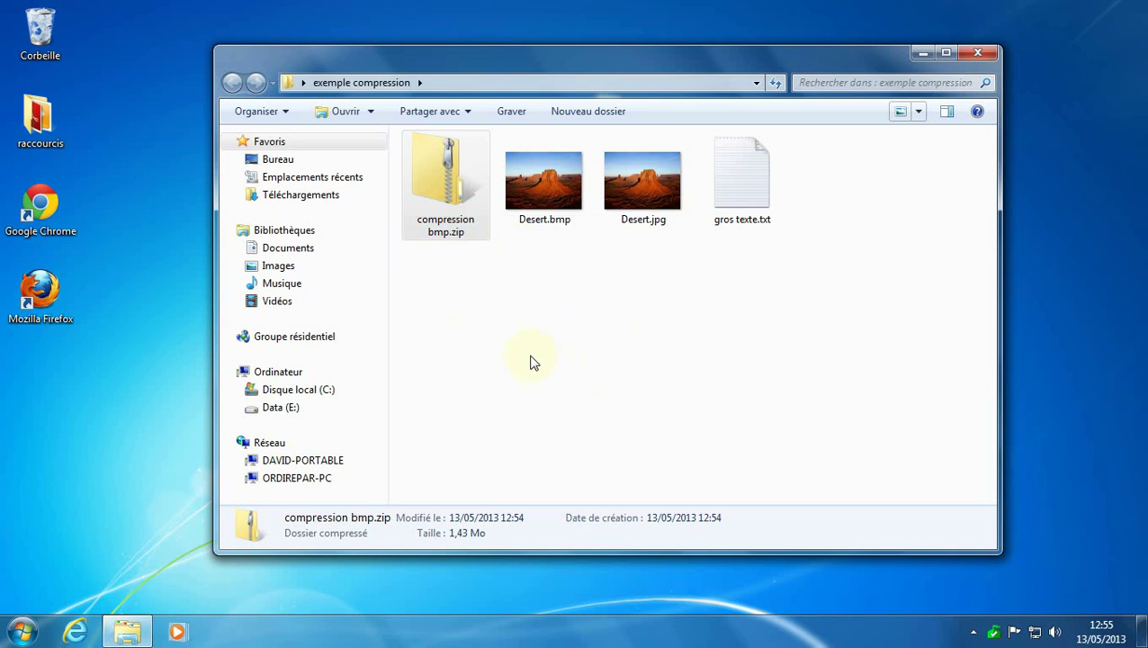
Open compression bmp.zip and copy its Desert.bmp file onto the desktop
{"action": "double_click", "coordinate": [433, 196]}
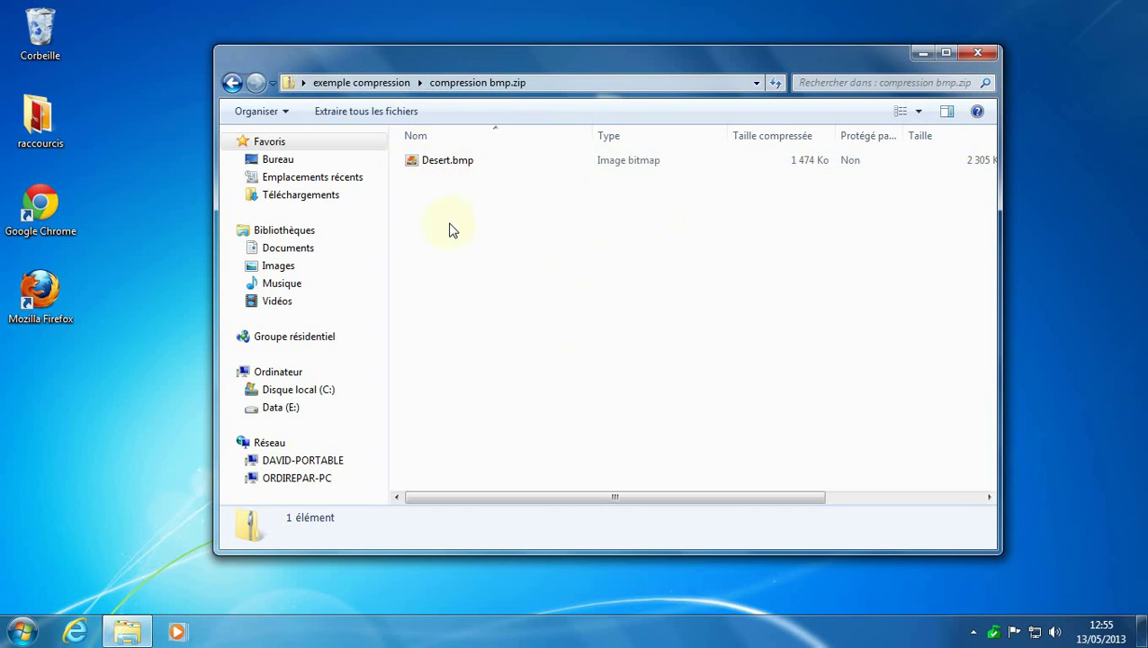
{"action": "left_click", "coordinate": [421, 166]}
{"action": "right_click", "coordinate": [421, 167]}
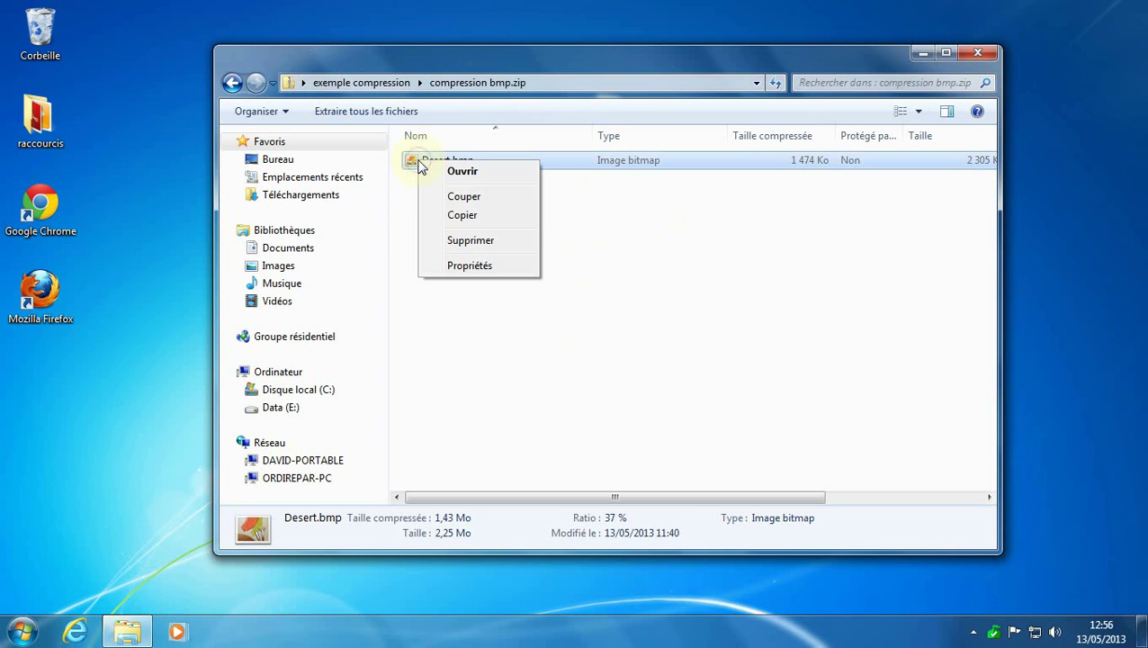
{"action": "left_click", "coordinate": [459, 215]}
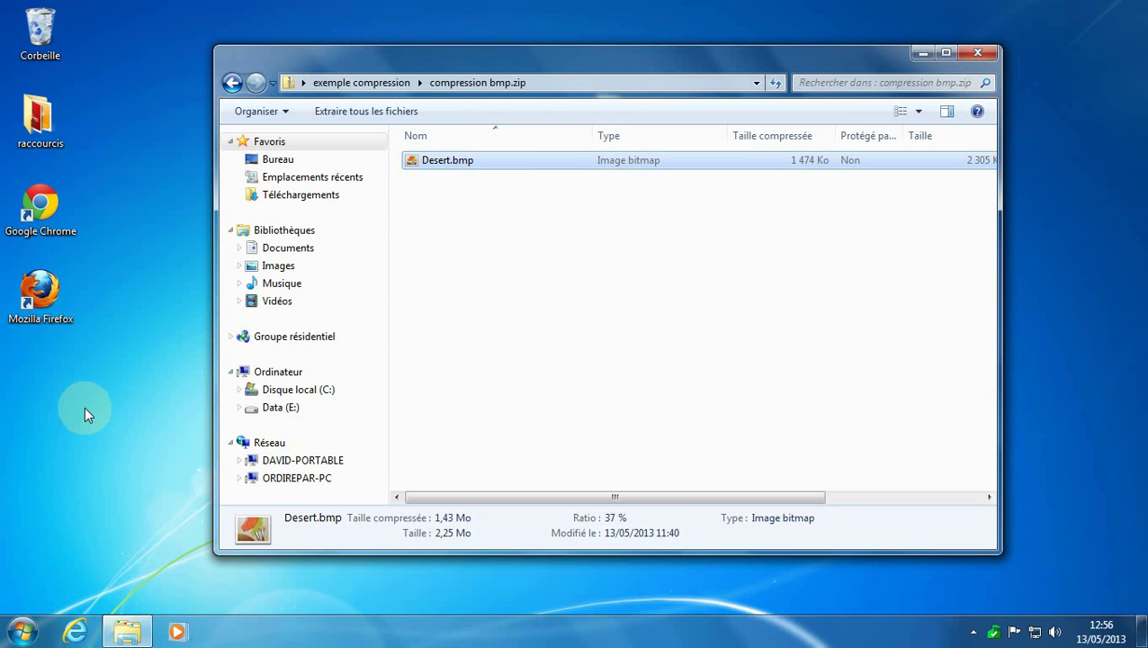
{"action": "right_click", "coordinate": [85, 414]}
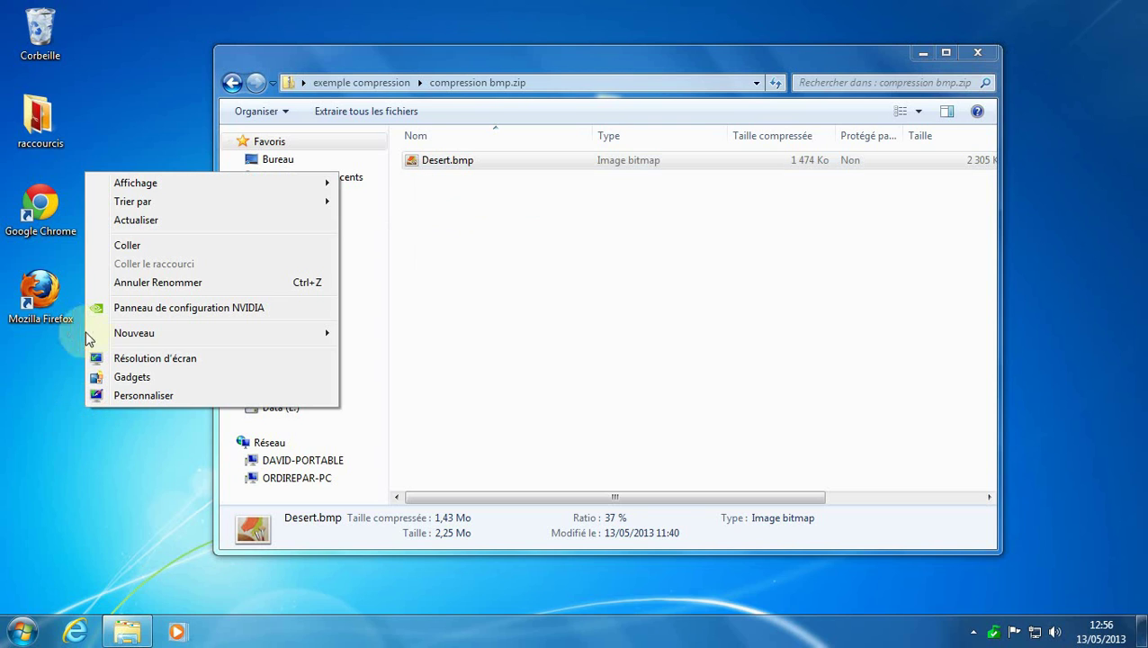
{"action": "left_click", "coordinate": [127, 245]}
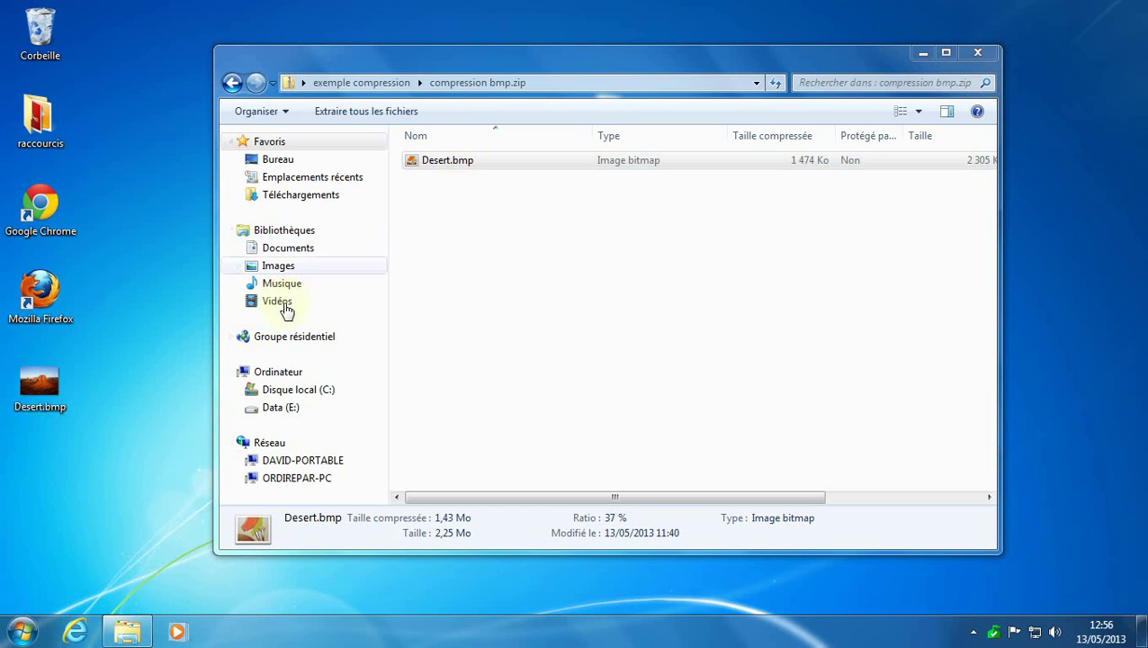
Display the properties of the Desert.bmp copy on the desktop to check its file size
{"action": "right_click", "coordinate": [38, 386]}
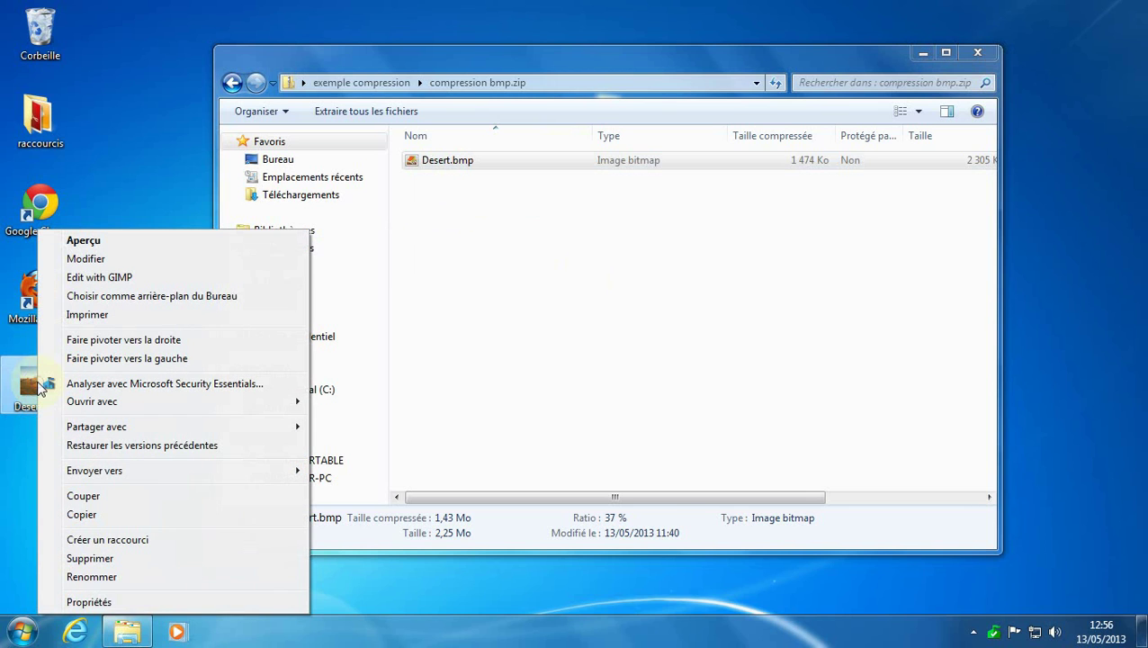
{"action": "left_click", "coordinate": [105, 601]}
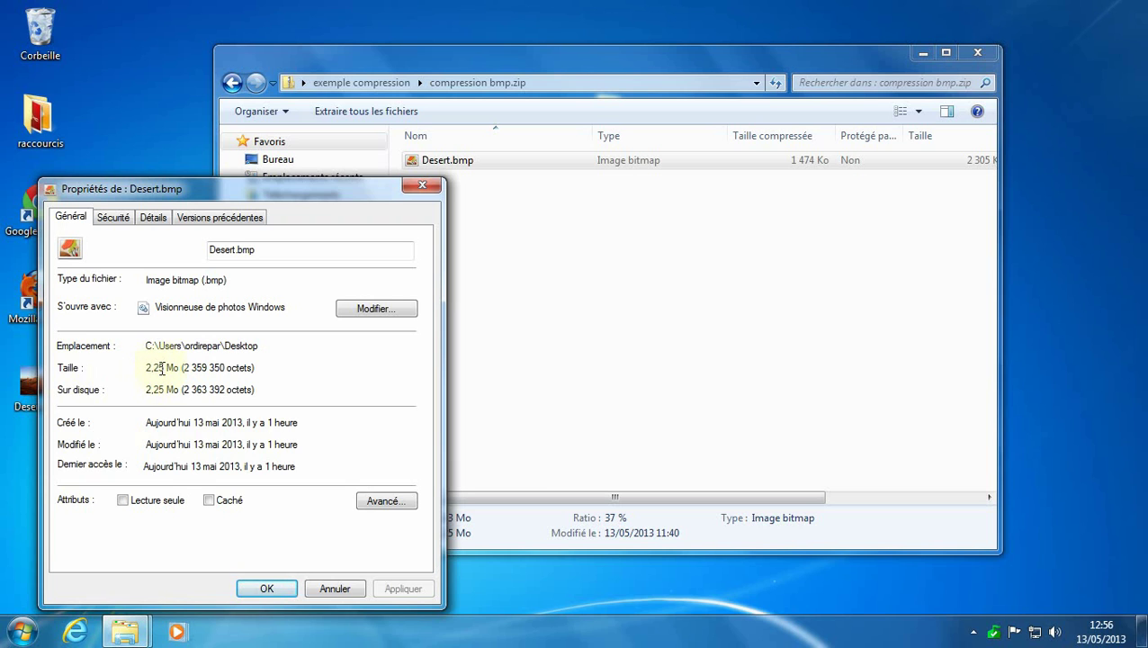
Return to the exemple compression folder and display the properties of the original Desert.bmp
{"action": "left_click", "coordinate": [371, 57]}
{"action": "left_click", "coordinate": [374, 83]}
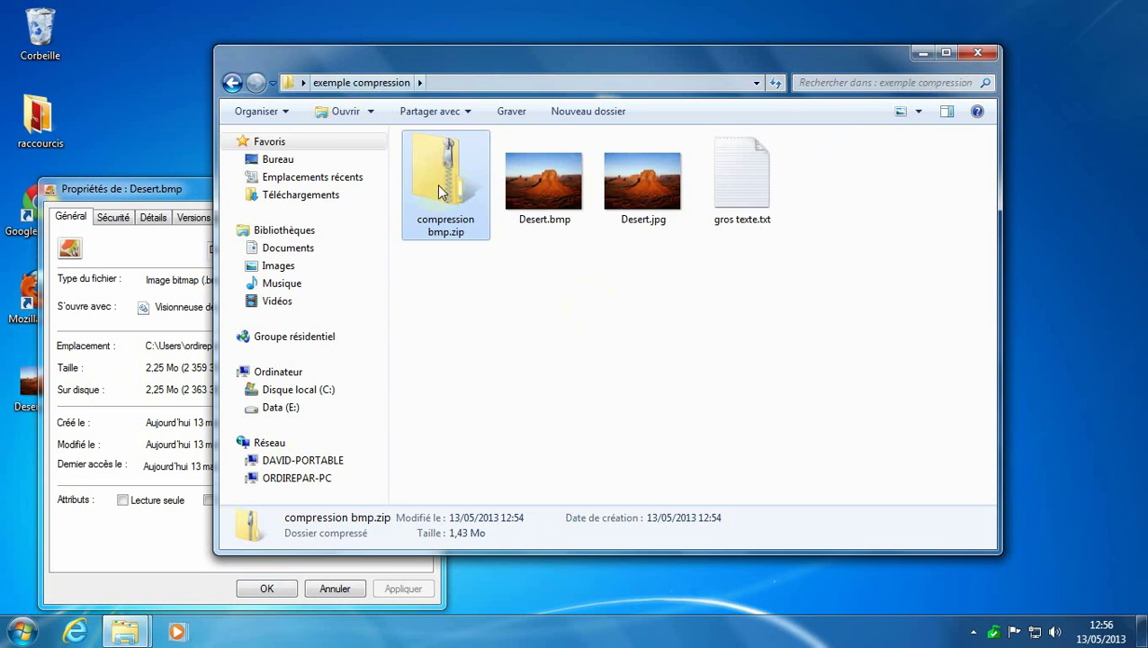
{"action": "right_click", "coordinate": [557, 188]}
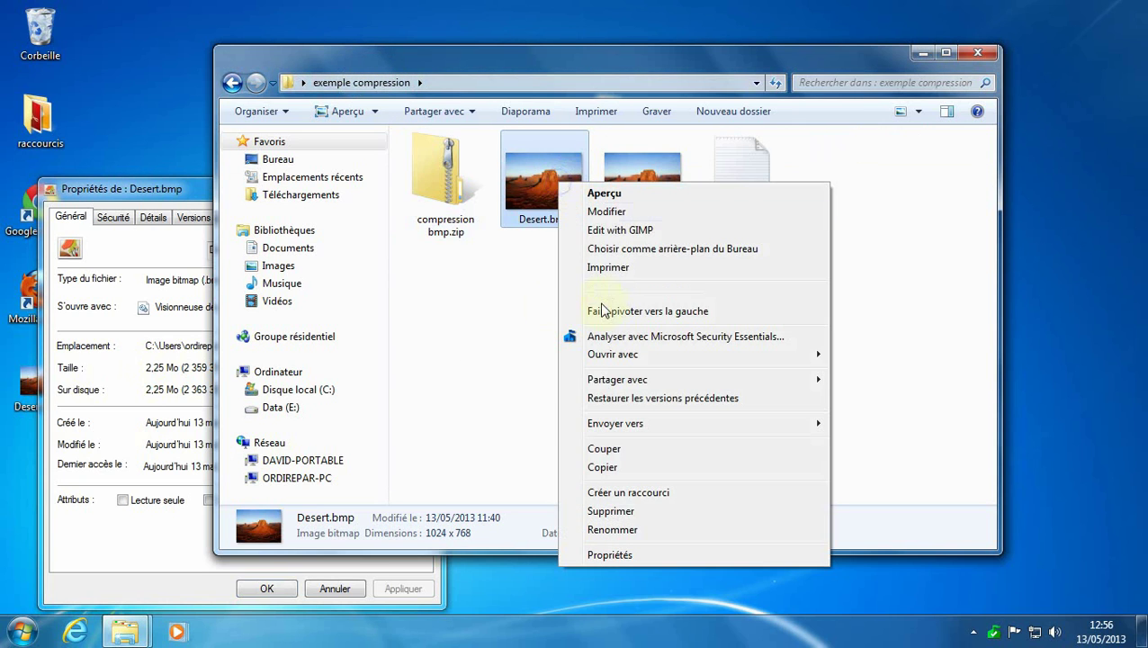
{"action": "left_click", "coordinate": [629, 555]}
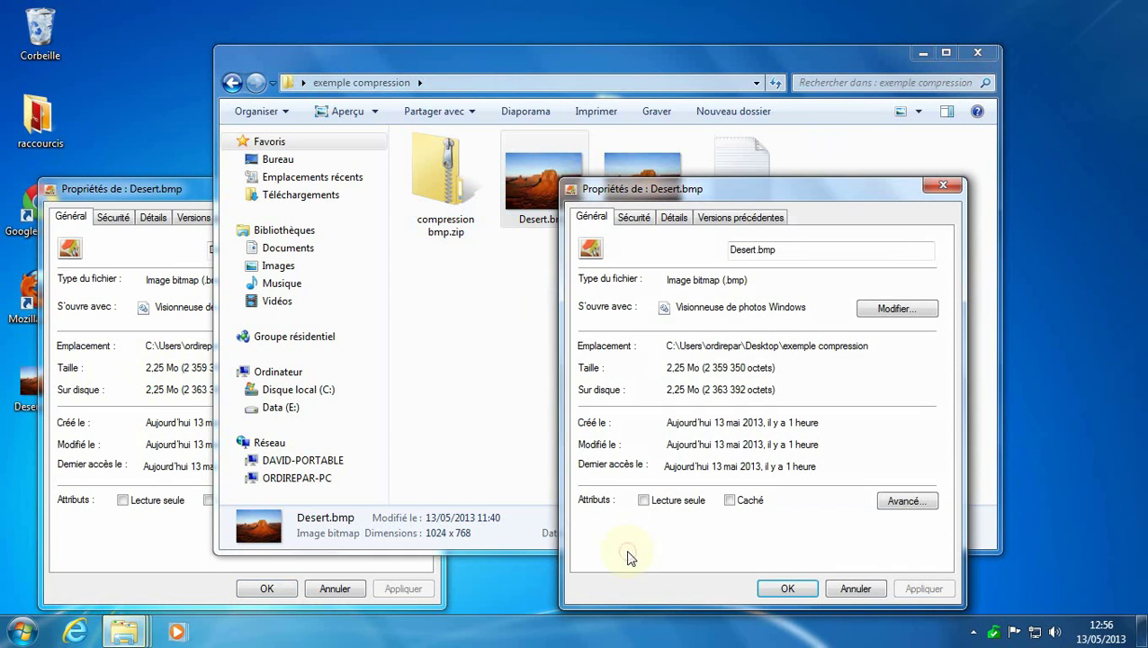
Compare the exact byte sizes in the two Desert.bmp property windows side by side and close both without changes
{"action": "left_click_drag", "start_coordinate": [197, 192], "coordinate": [301, 197]}
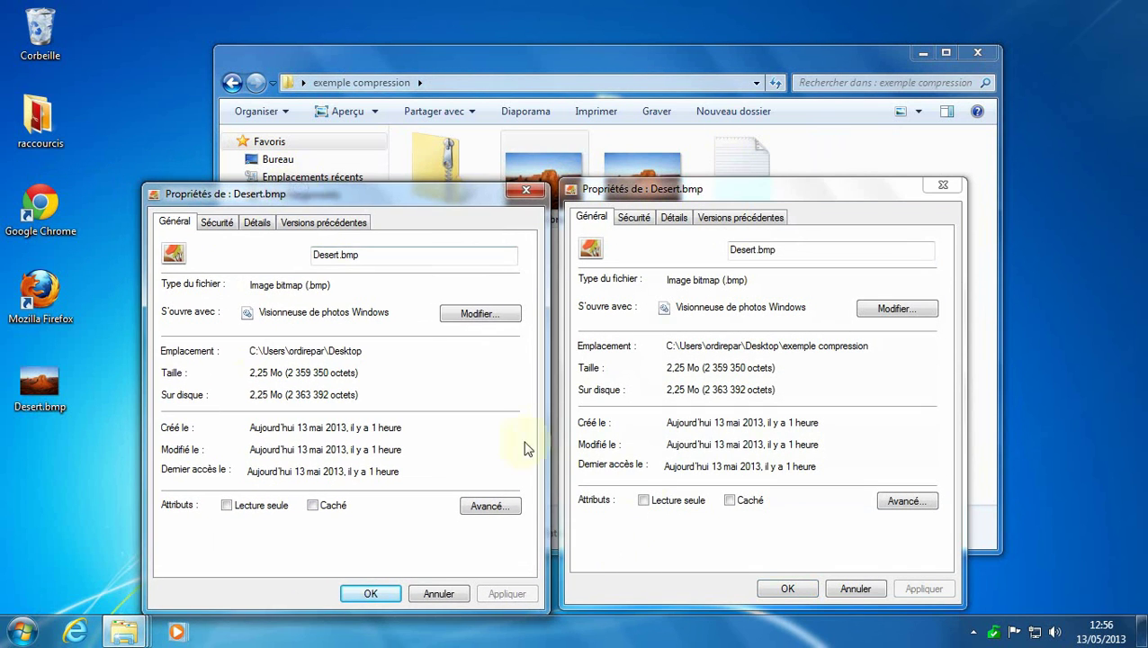
{"action": "left_click_drag", "start_coordinate": [331, 376], "coordinate": [286, 374]}
{"action": "left_click_drag", "start_coordinate": [745, 368], "coordinate": [703, 369]}
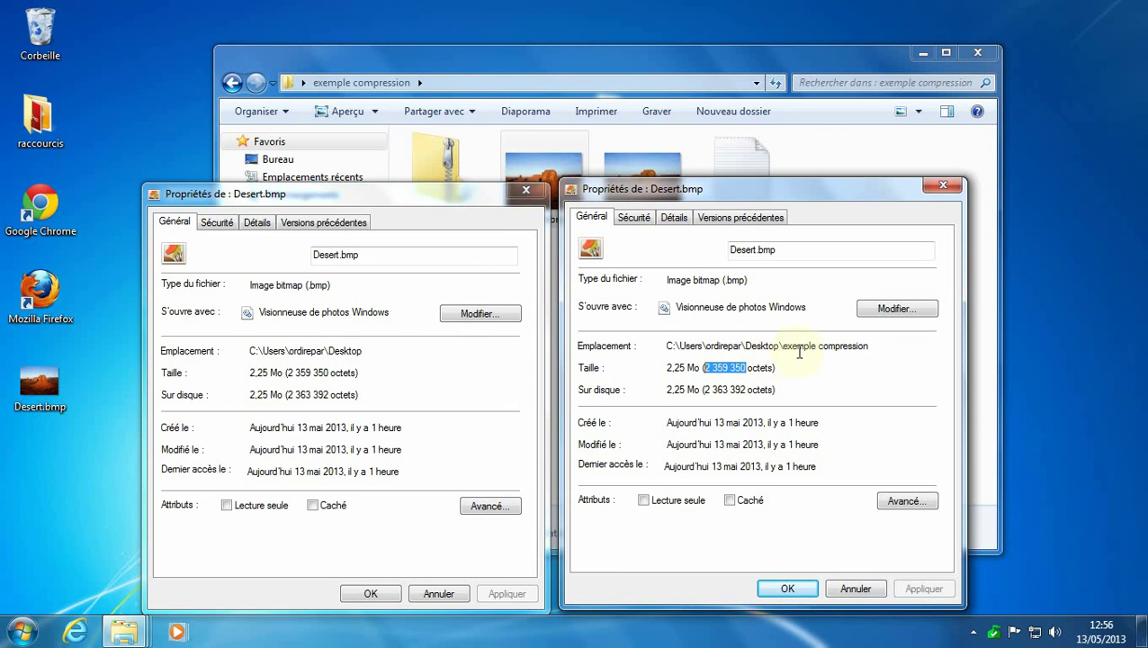
{"action": "left_click", "coordinate": [858, 591]}
{"action": "left_click", "coordinate": [422, 595]}
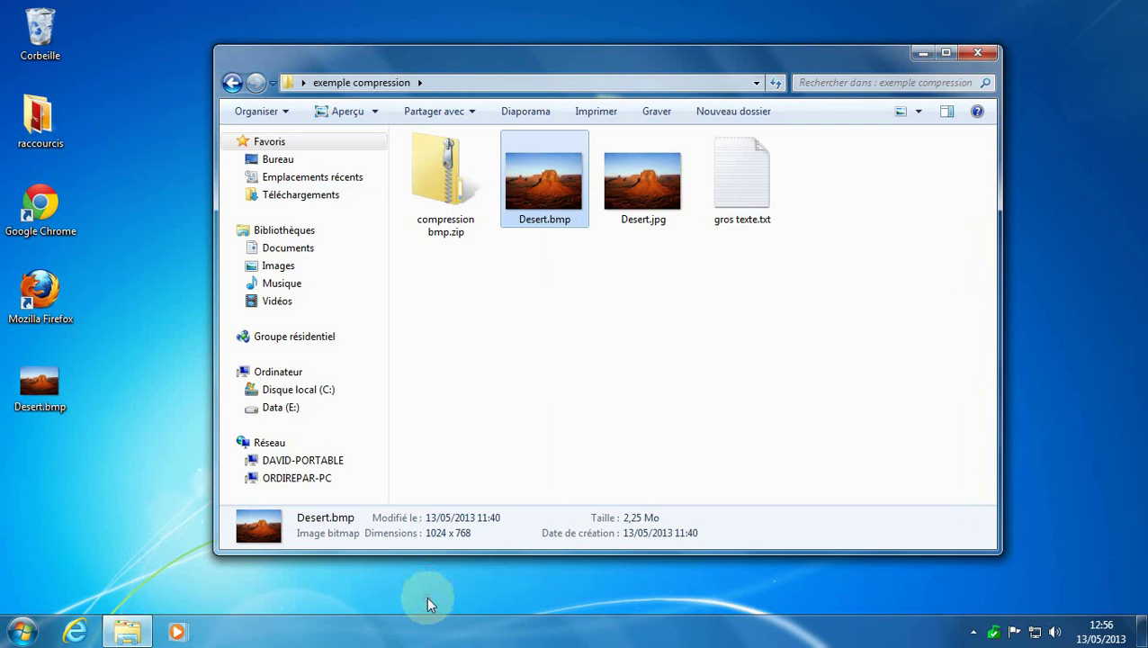
Delete the extracted Desert.bmp copy from the desktop, sending it to the recycle bin
{"action": "left_click", "coordinate": [39, 385]}
{"action": "right_click", "coordinate": [38, 387]}
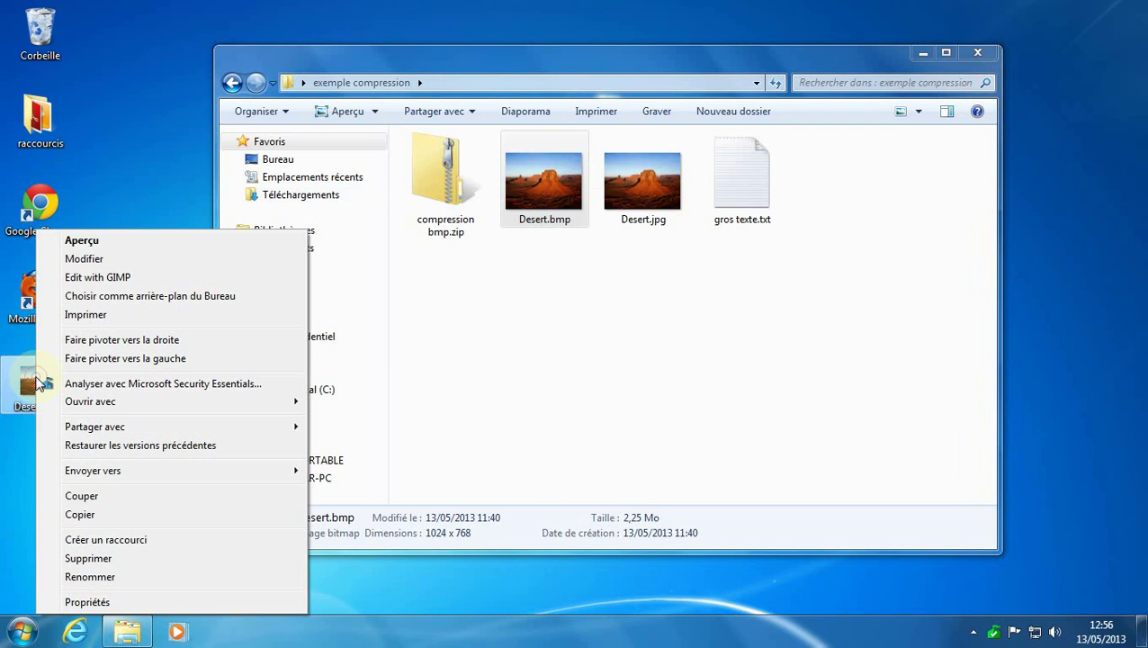
{"action": "left_click", "coordinate": [99, 557]}
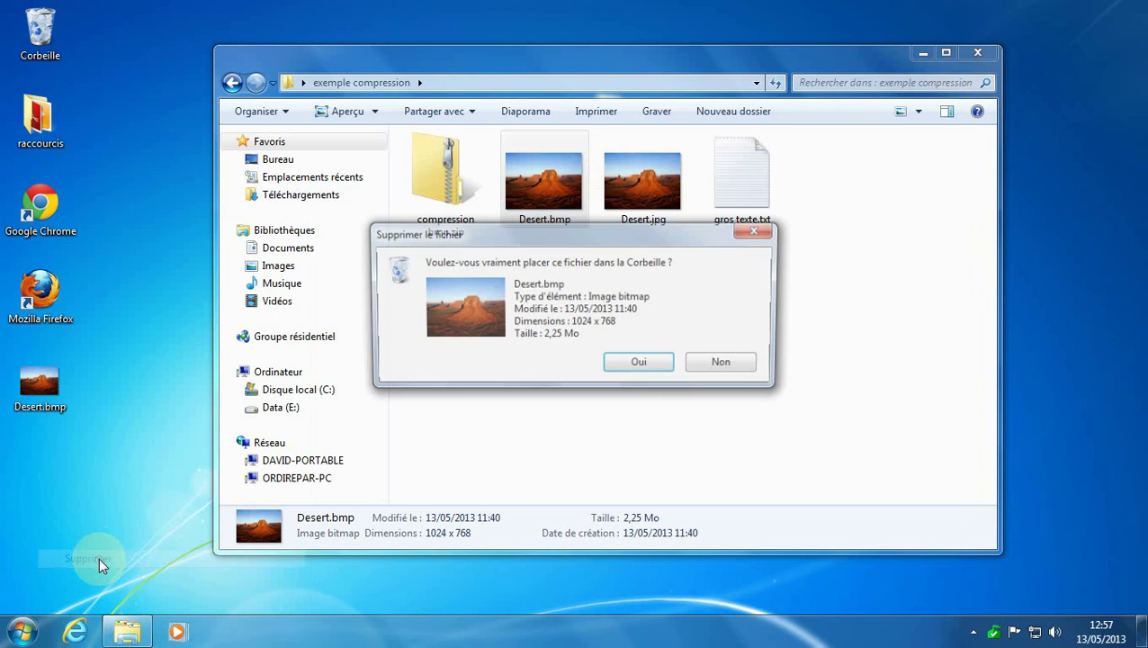
{"action": "left_click", "coordinate": [641, 364]}
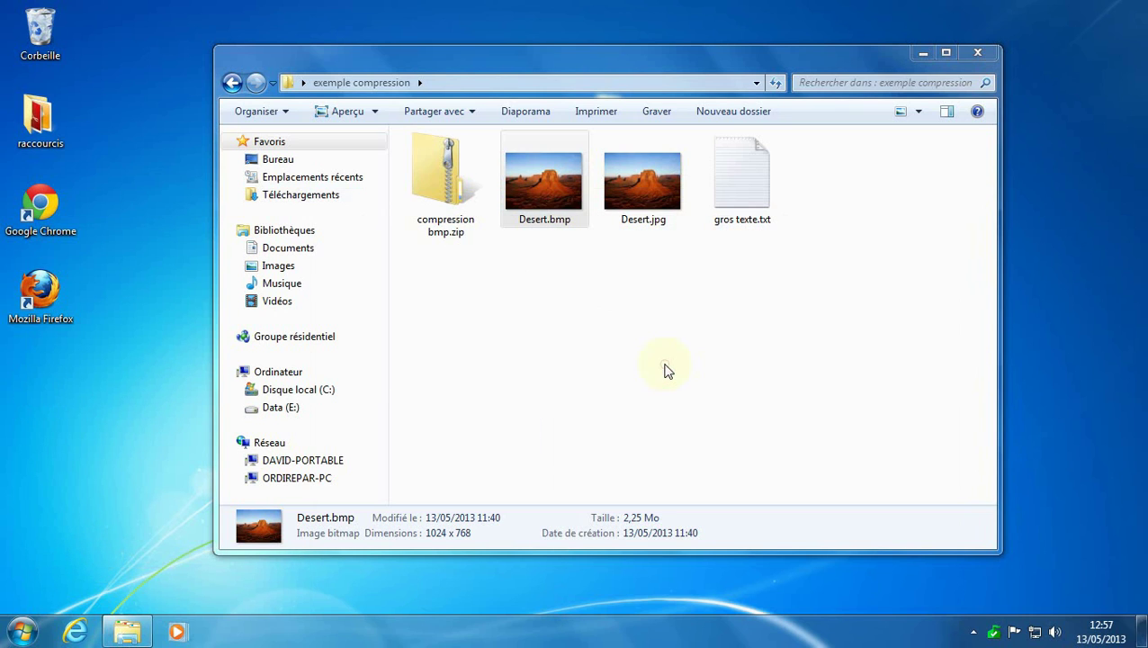
{"action": "left_click", "coordinate": [734, 335]}
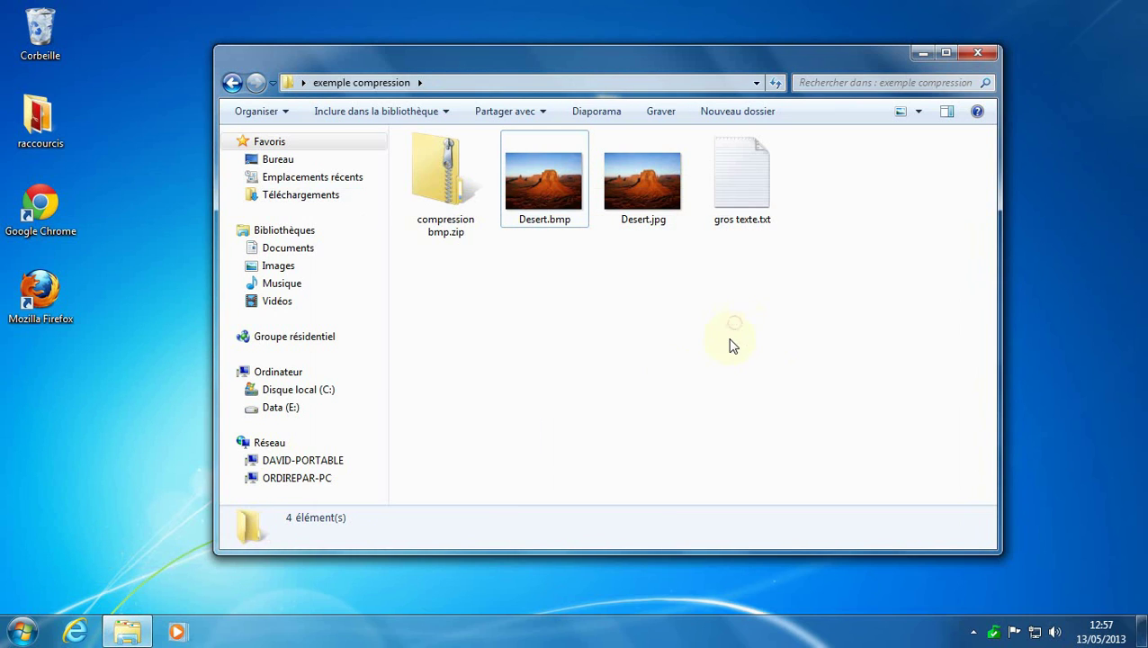
Select Desert.jpg in the exemple compression folder and switch the file display to the detailed list
{"action": "left_click", "coordinate": [656, 171]}
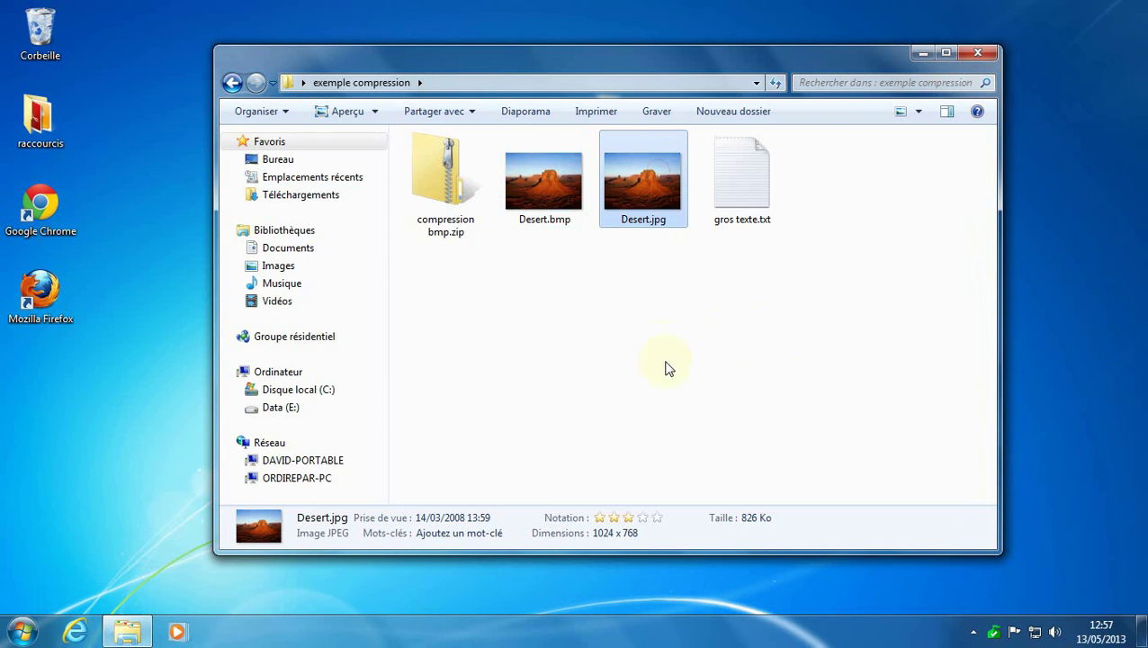
{"action": "left_click", "coordinate": [924, 115]}
{"action": "left_click_drag", "start_coordinate": [925, 112], "coordinate": [928, 222]}
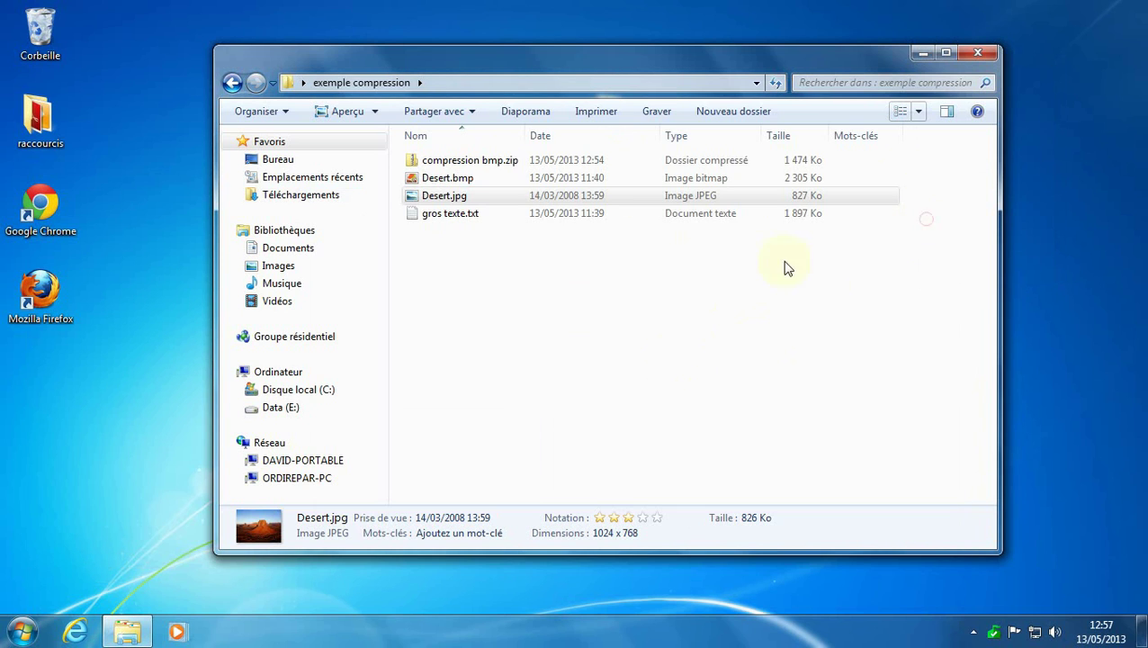
Compress Desert.jpg into a zip folder named "compression jpg.zip" and compare the archive's size with the original image
{"action": "left_click", "coordinate": [426, 200]}
{"action": "right_click", "coordinate": [427, 200]}
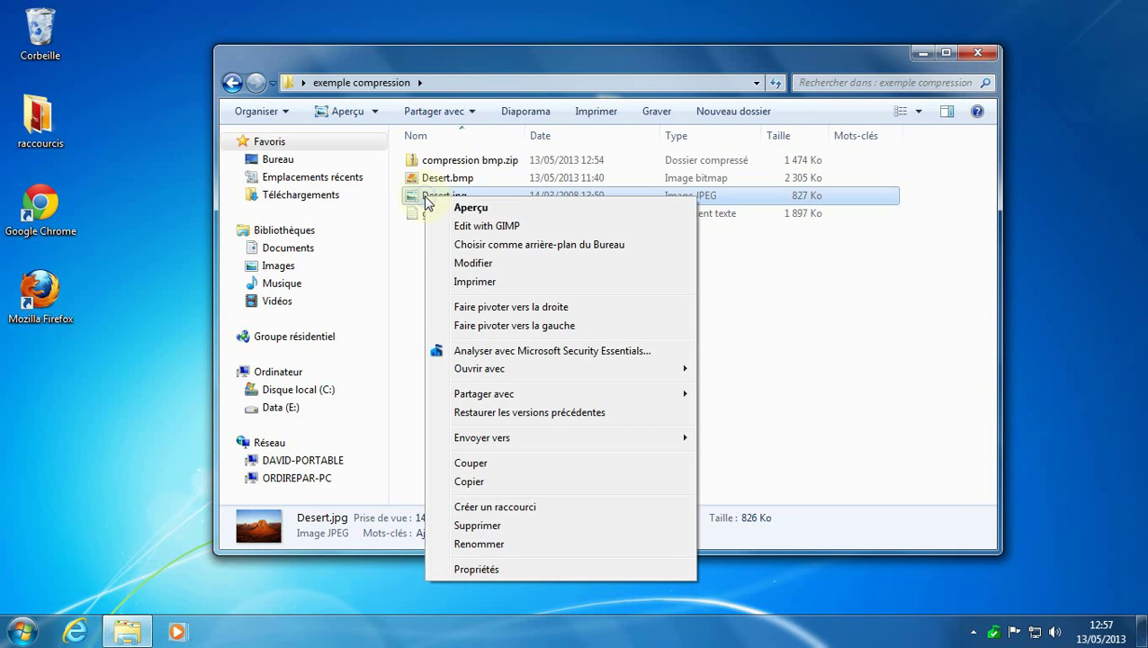
{"action": "mouse_move", "coordinate": [535, 438]}
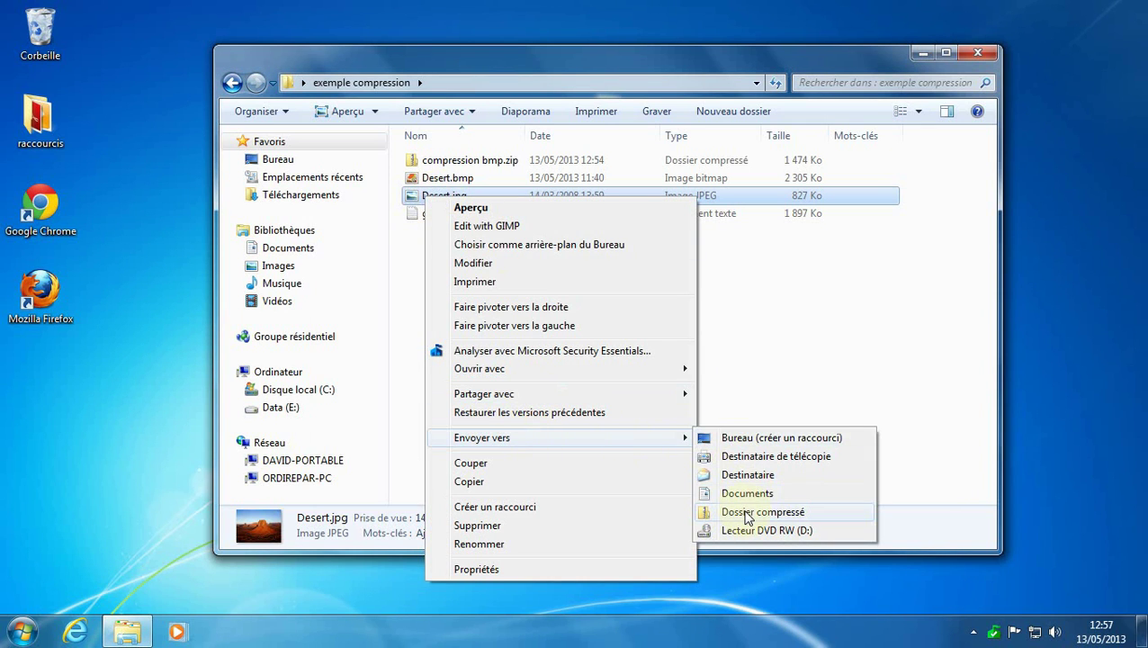
{"action": "left_click", "coordinate": [745, 512]}
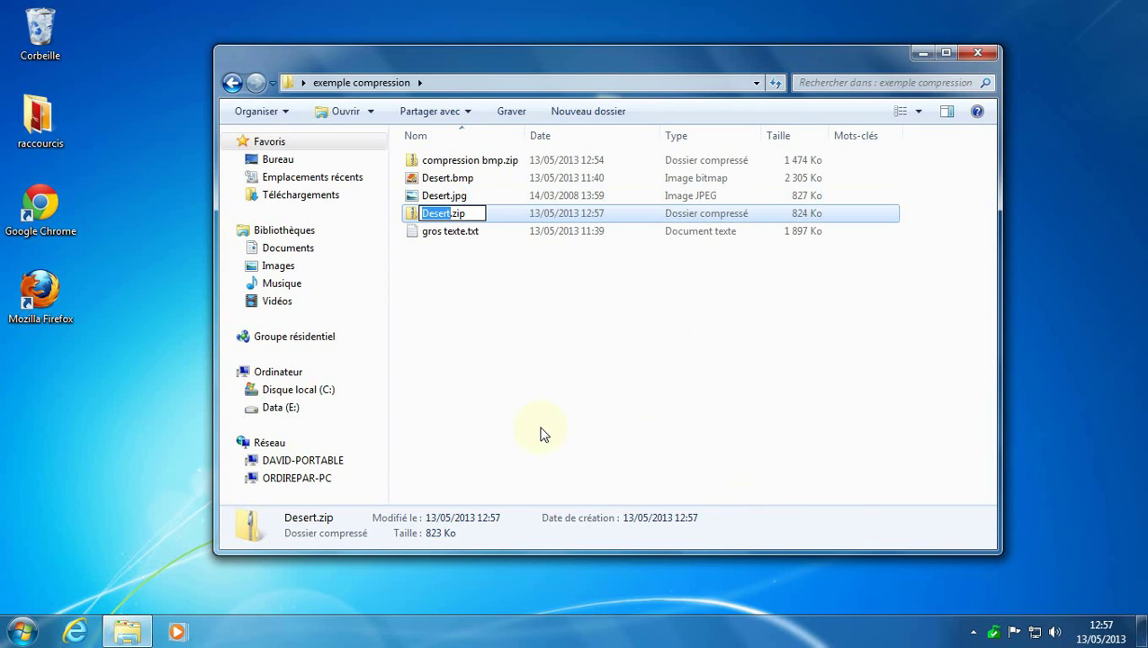
{"action": "type", "text": "comp"}
{"action": "type", "text": "ression "}
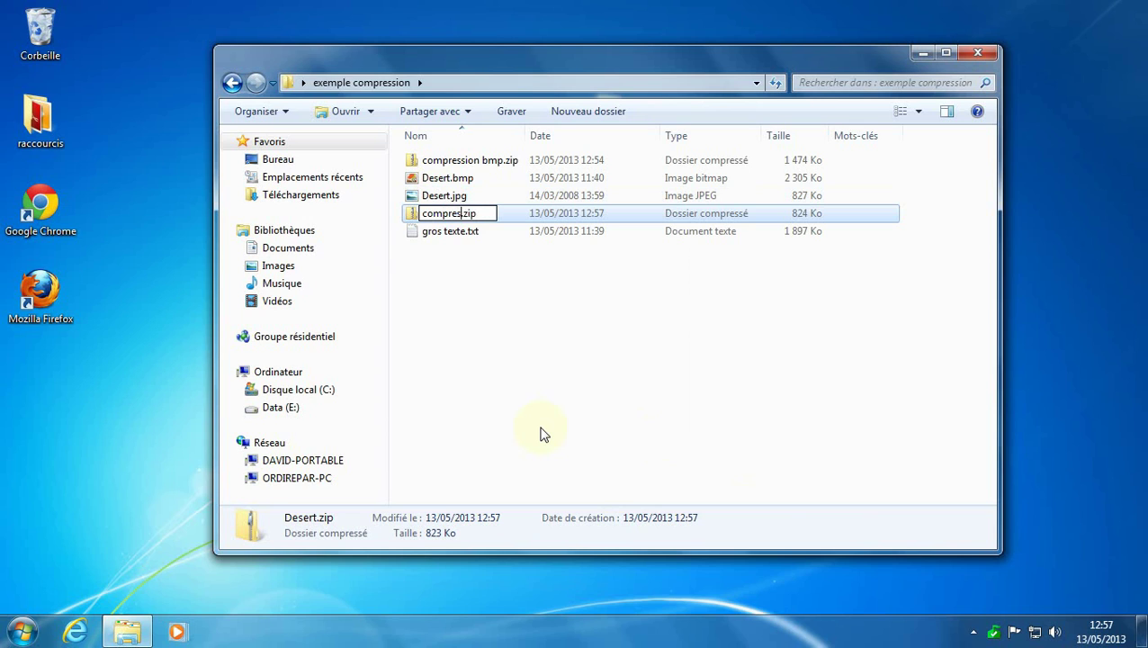
{"action": "type", "text": "jpg"}
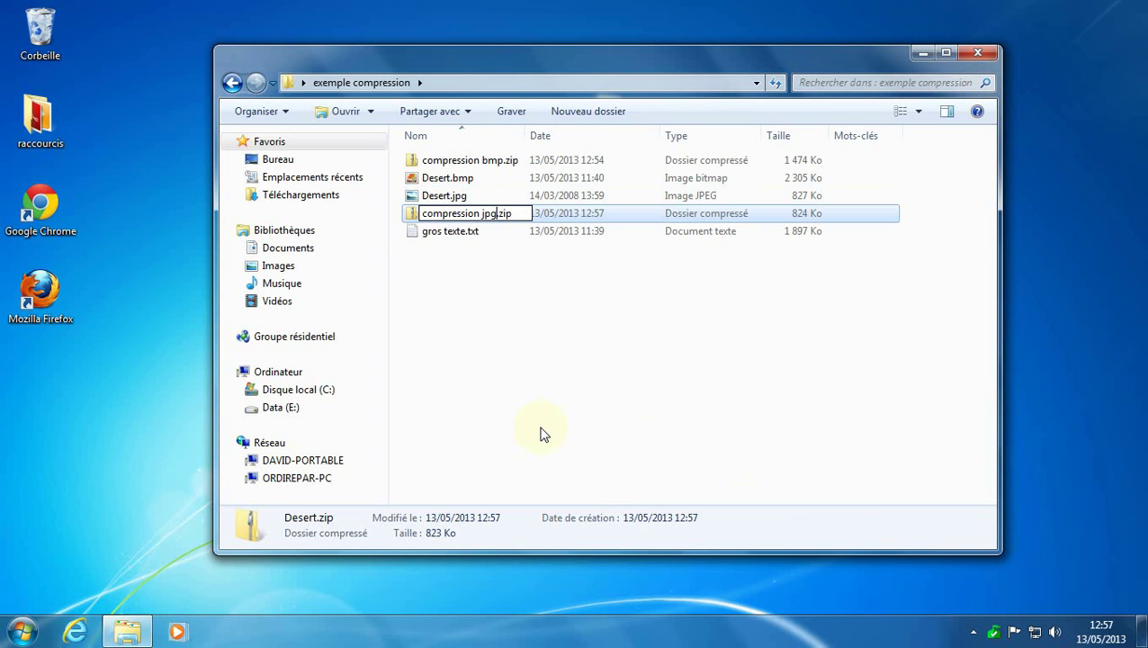
{"action": "key", "text": "Return"}
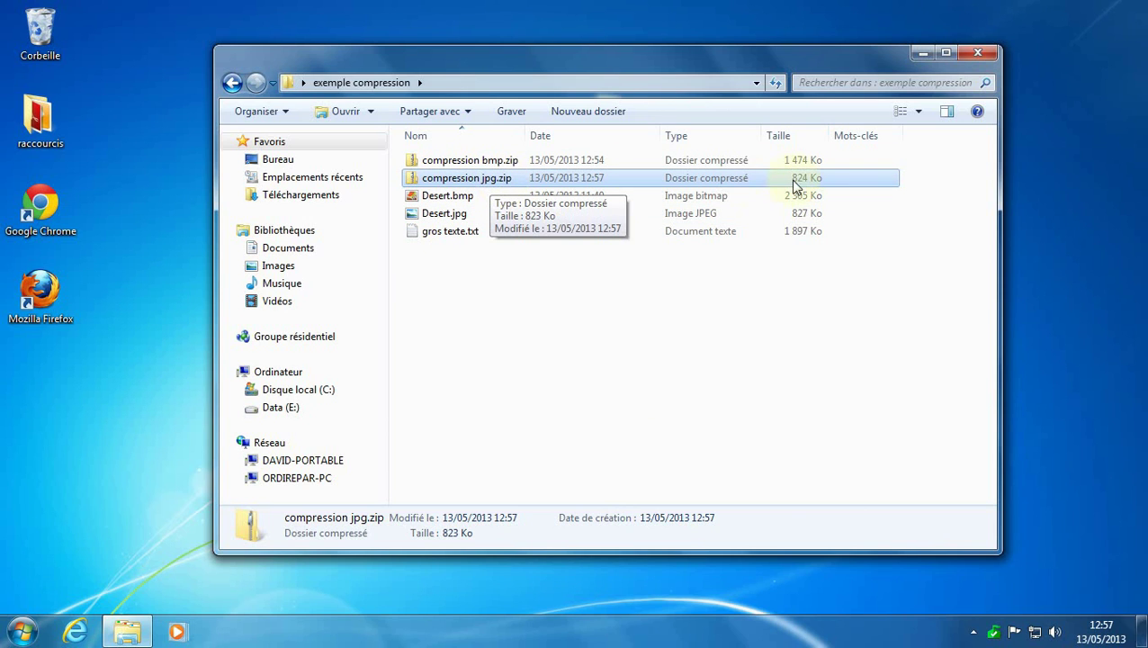
{"action": "left_click", "coordinate": [807, 214]}
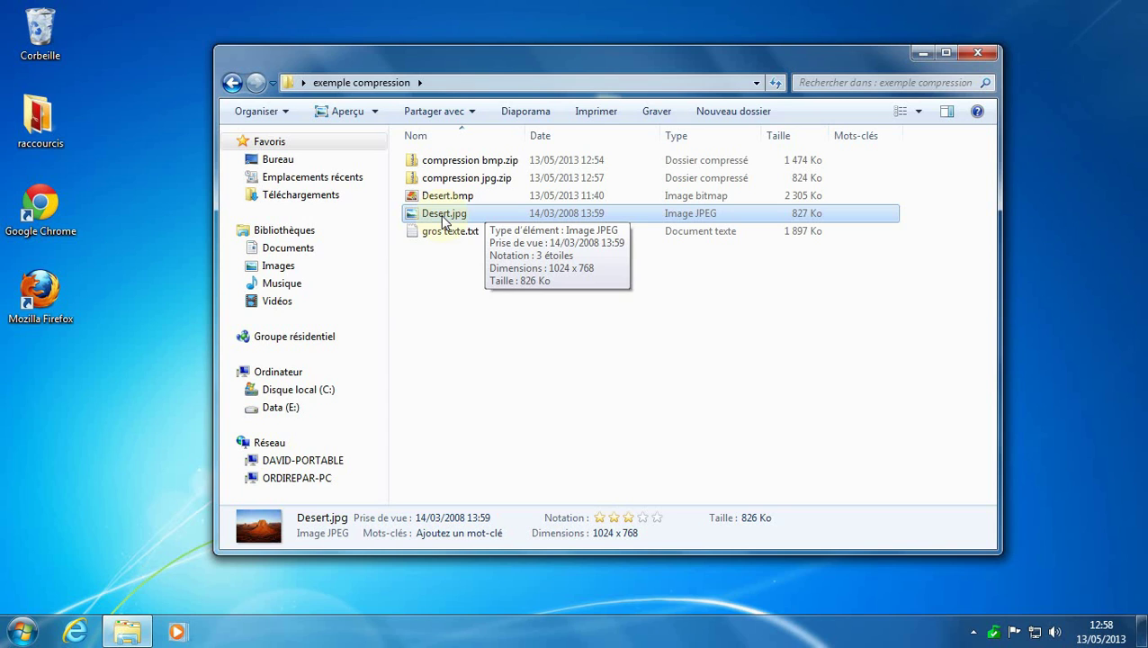
{"action": "left_click", "coordinate": [436, 179]}
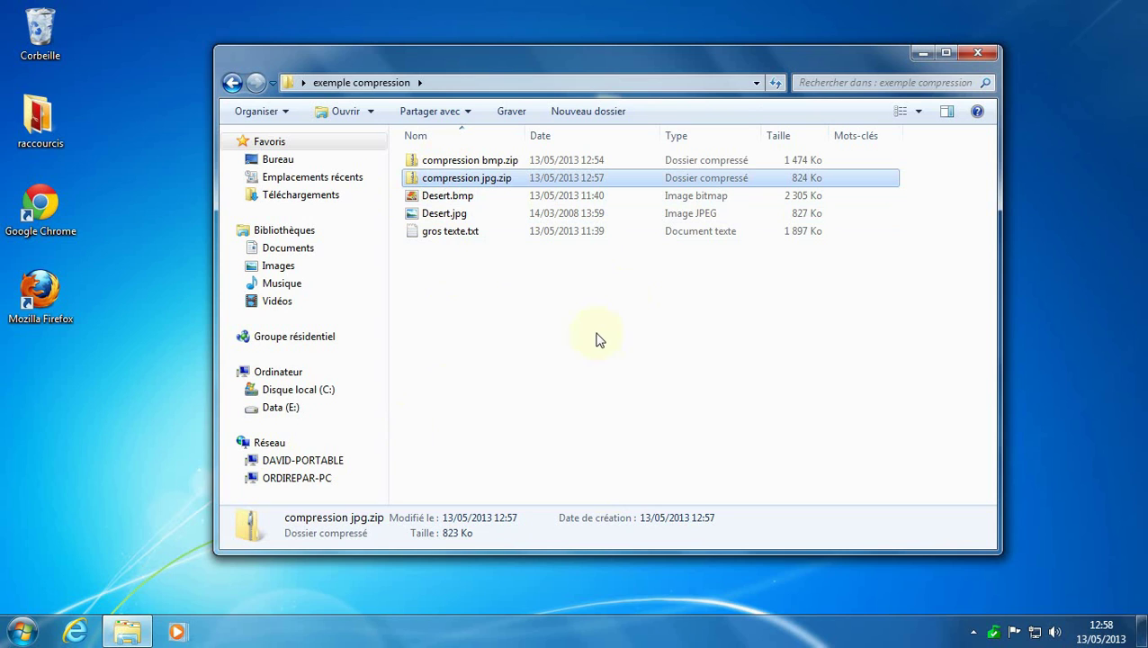
Compress gros texte.txt into a zip folder and name the archive "compression texte.zip"
{"action": "right_click", "coordinate": [442, 240]}
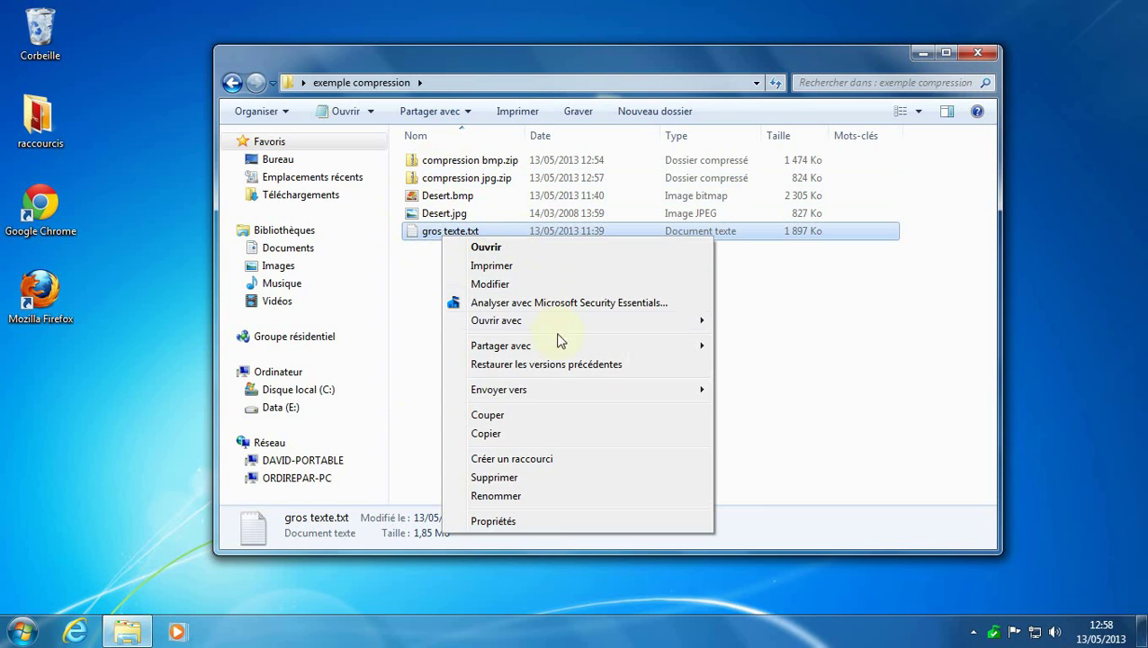
{"action": "mouse_move", "coordinate": [546, 402]}
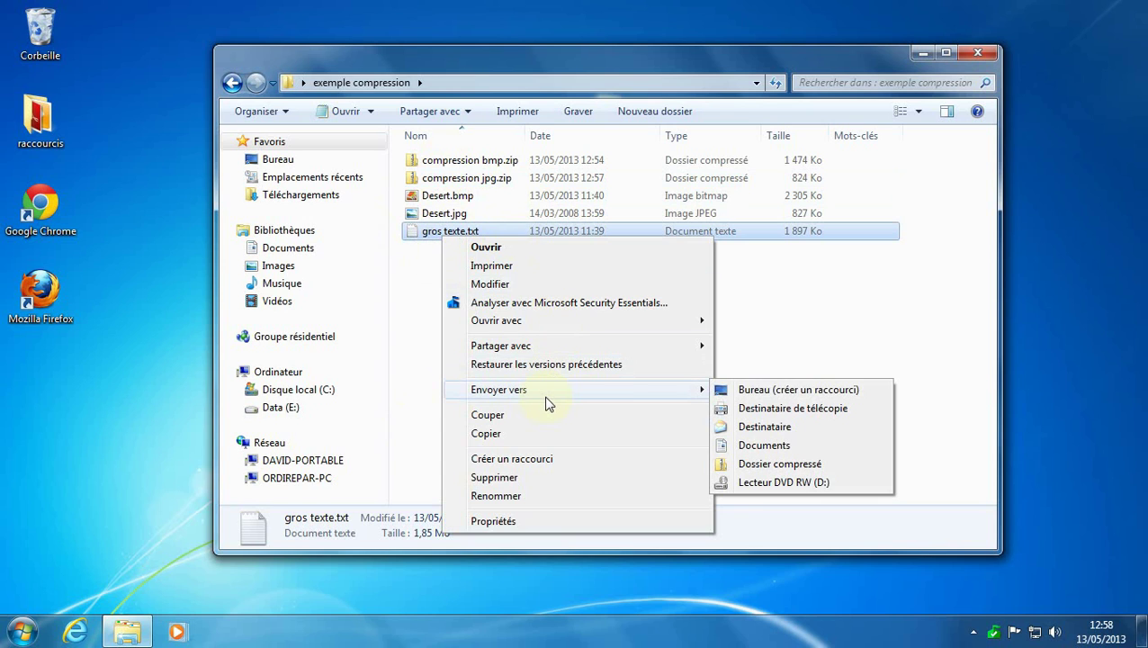
{"action": "left_click", "coordinate": [792, 464]}
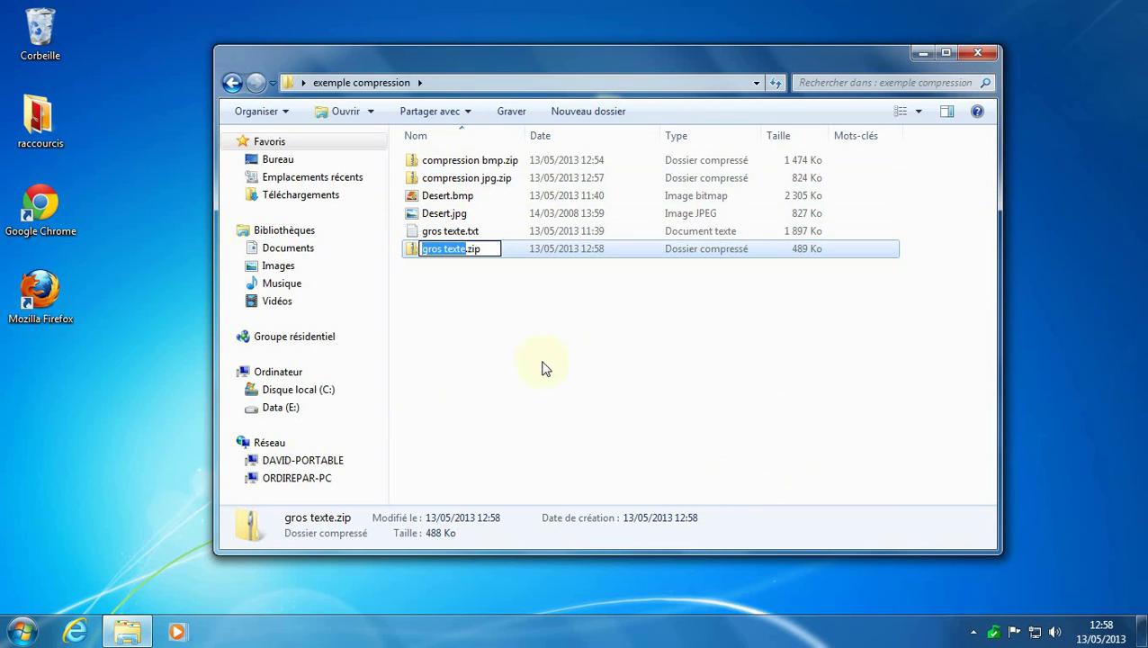
{"action": "type", "text": "compress"}
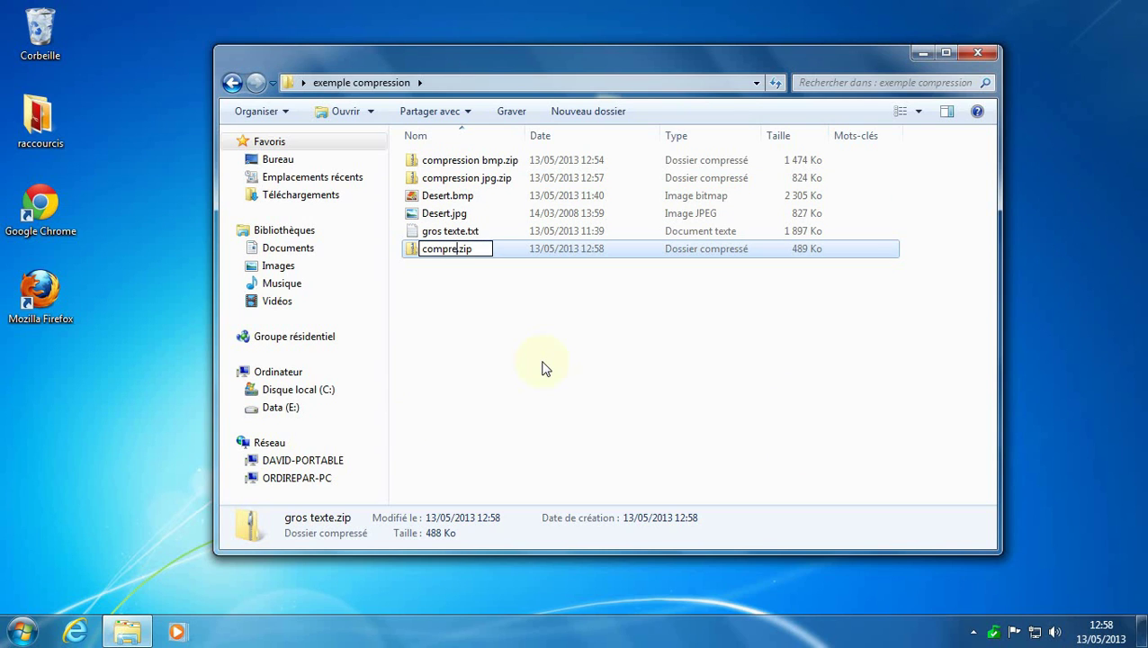
{"action": "type", "text": "ion texte"}
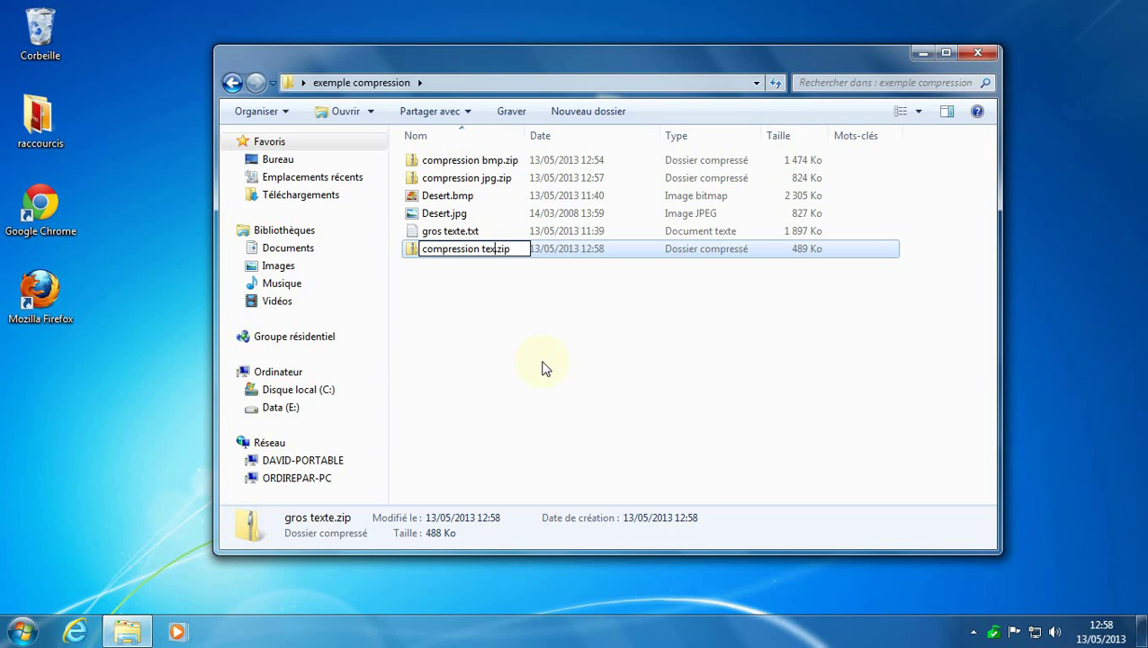
{"action": "key", "text": "Return"}
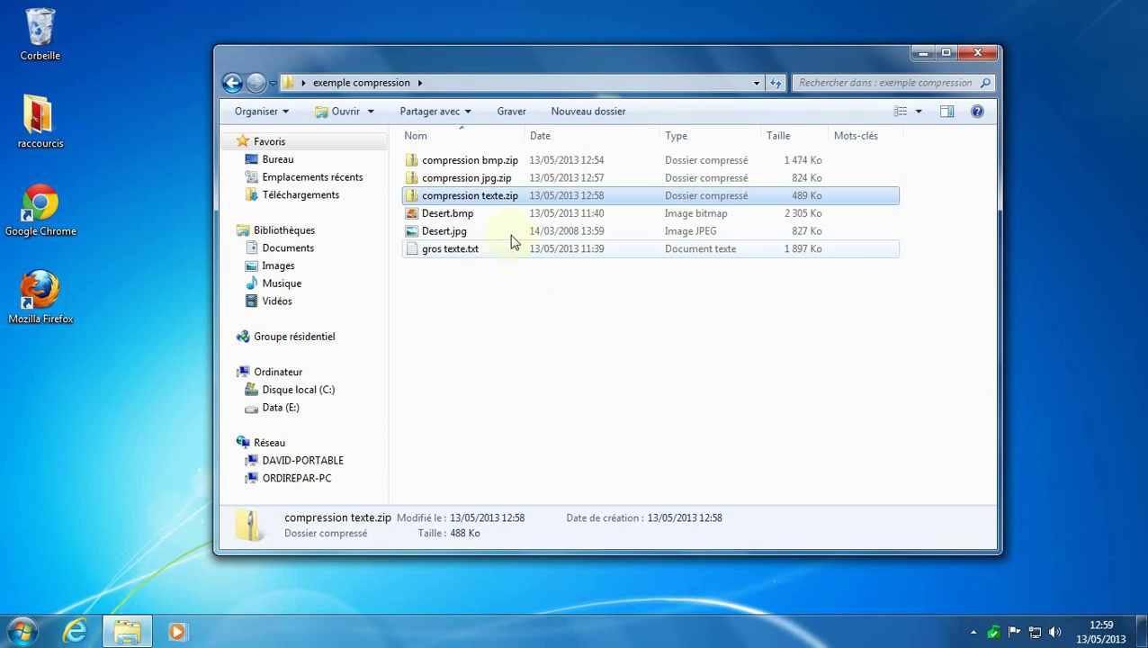
{"action": "mouse_move", "coordinate": [427, 215]}
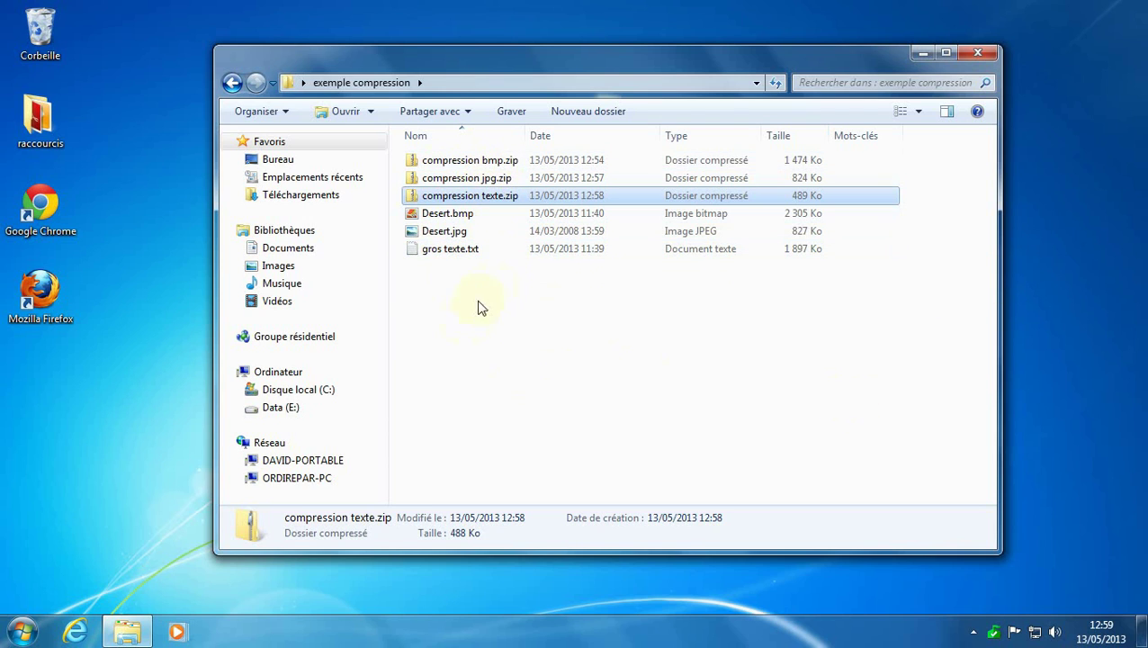
Examine the contents of compression bmp.zip, compression jpg.zip and compression texte.zip one by one, returning to the exemple compression folder each time
{"action": "left_click", "coordinate": [457, 164]}
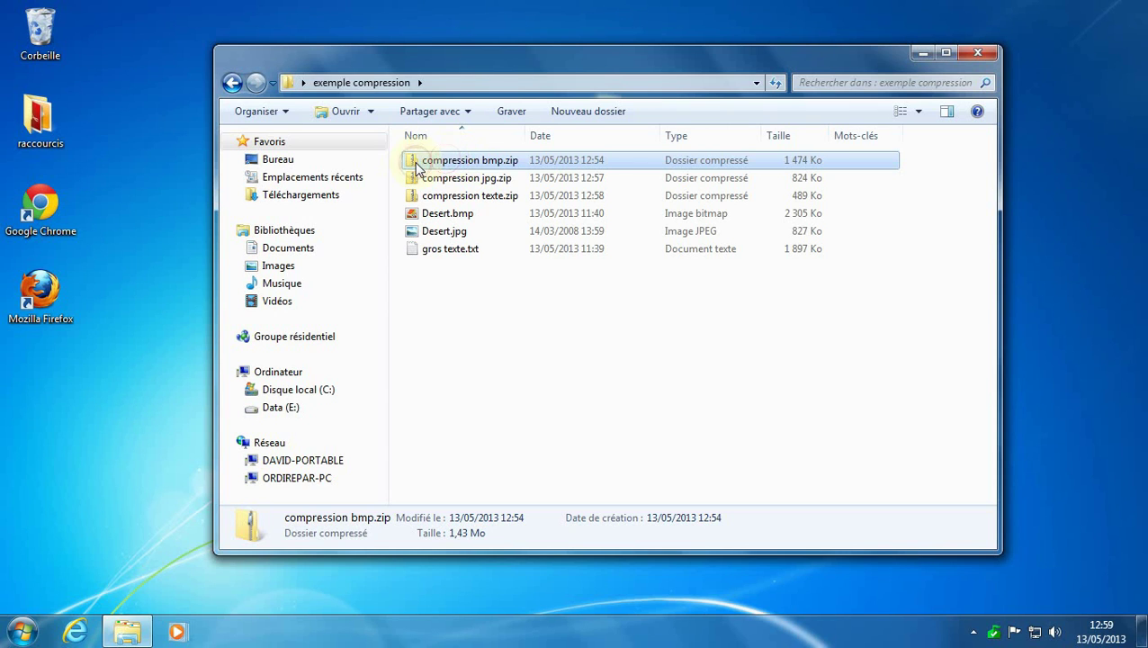
{"action": "double_click", "coordinate": [412, 162]}
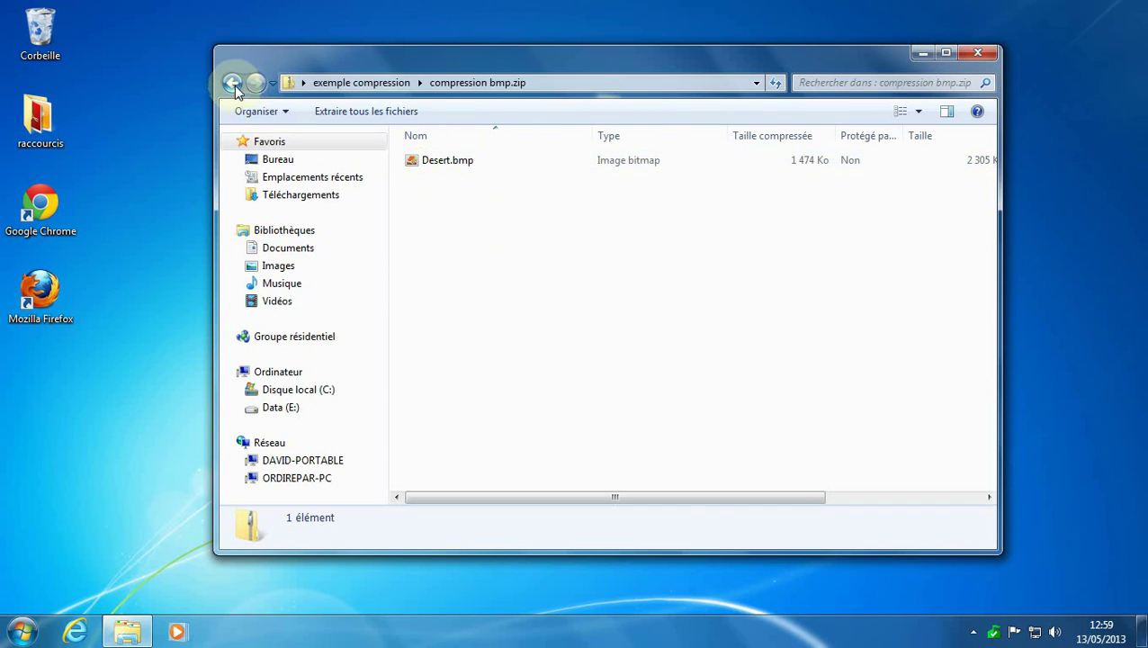
{"action": "left_click", "coordinate": [361, 82]}
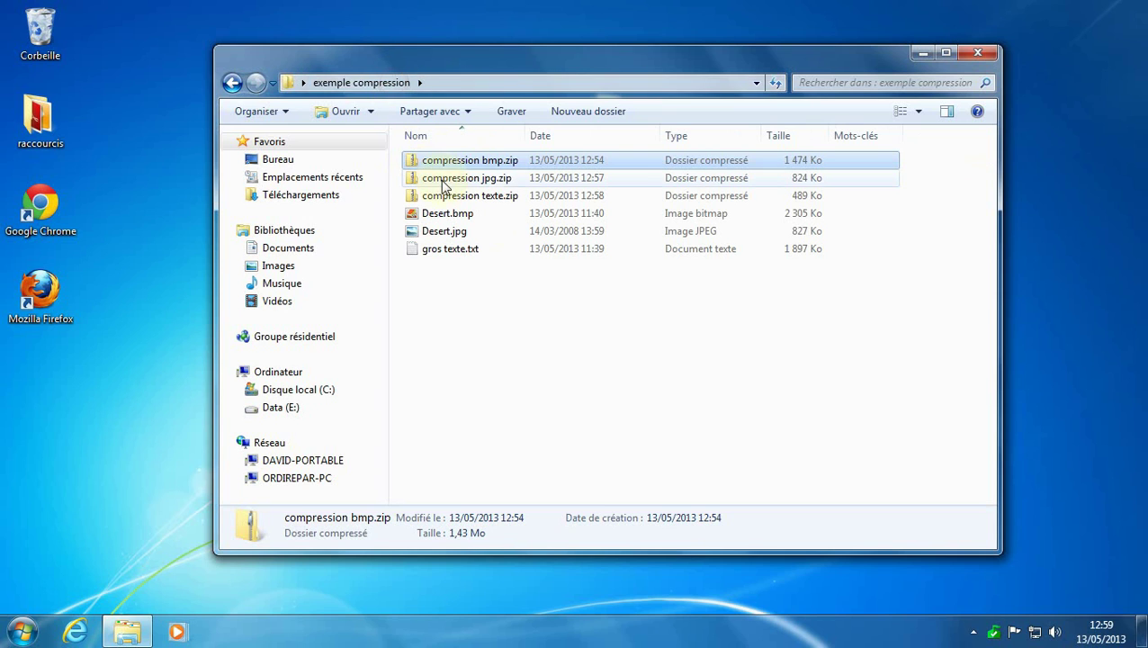
{"action": "double_click", "coordinate": [443, 181]}
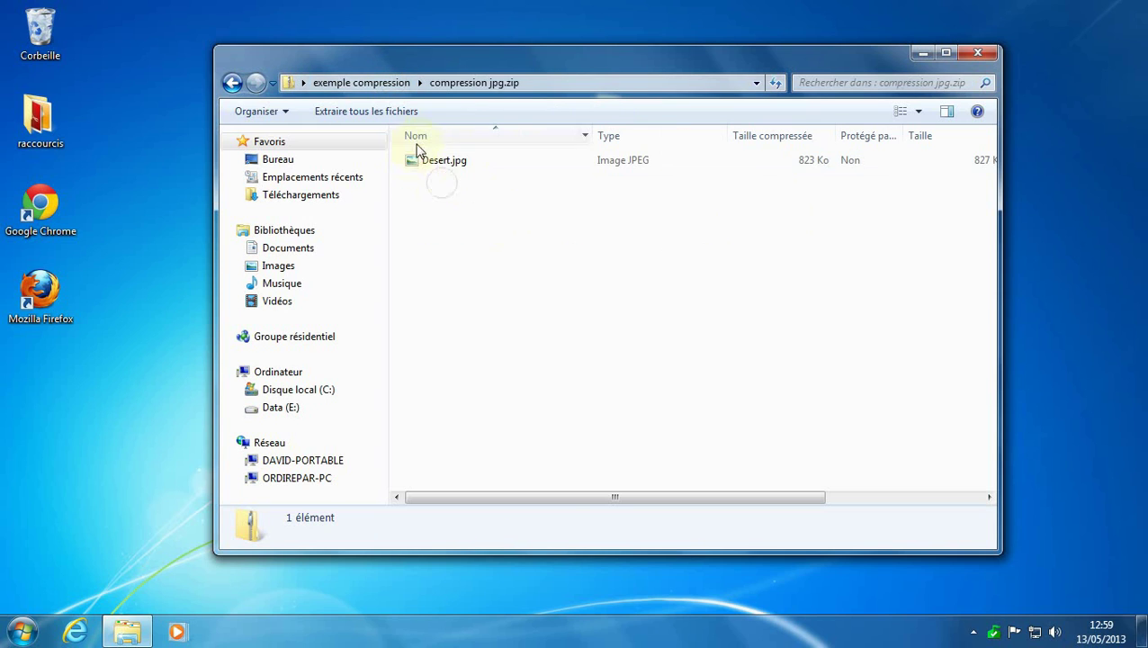
{"action": "left_click", "coordinate": [340, 83]}
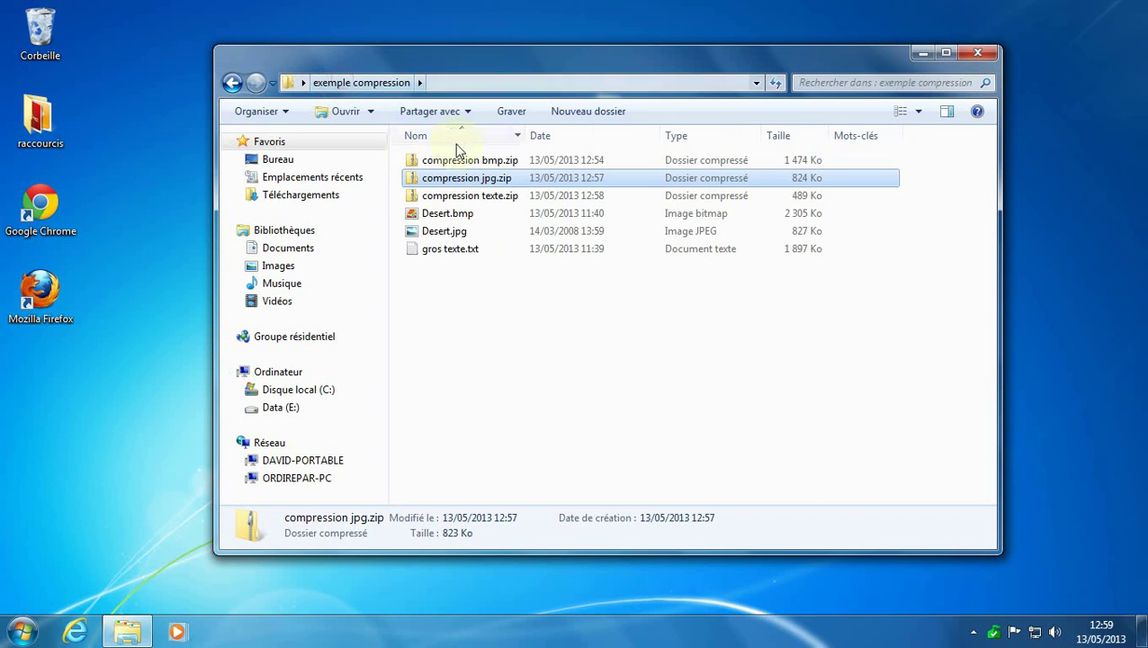
{"action": "double_click", "coordinate": [464, 198]}
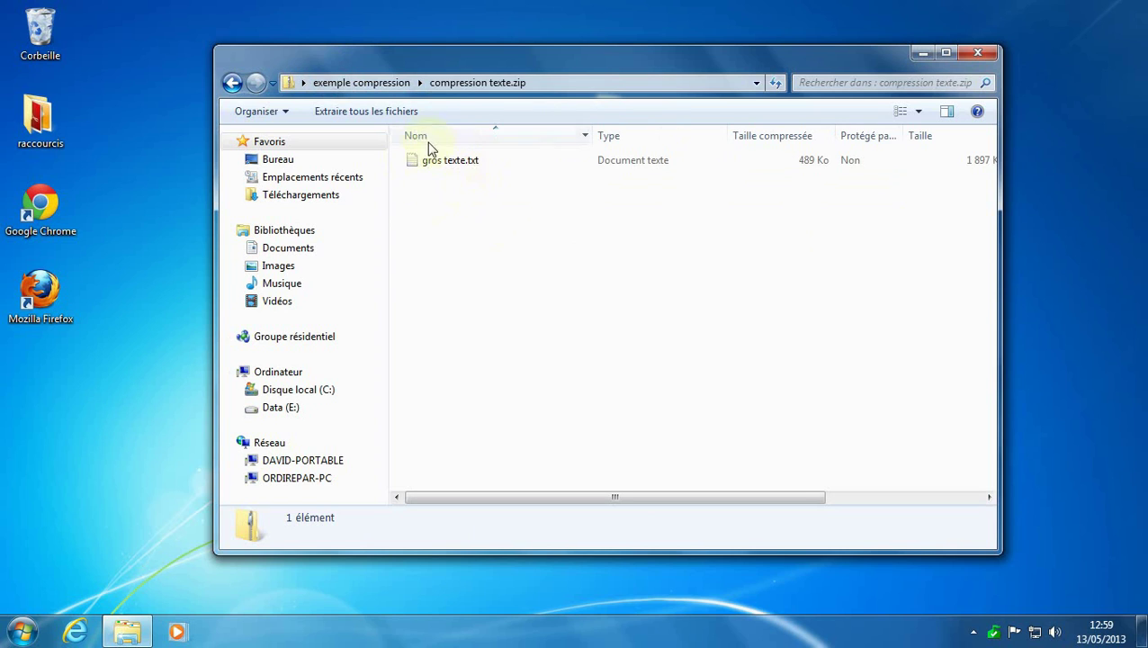
{"action": "left_click", "coordinate": [360, 84]}
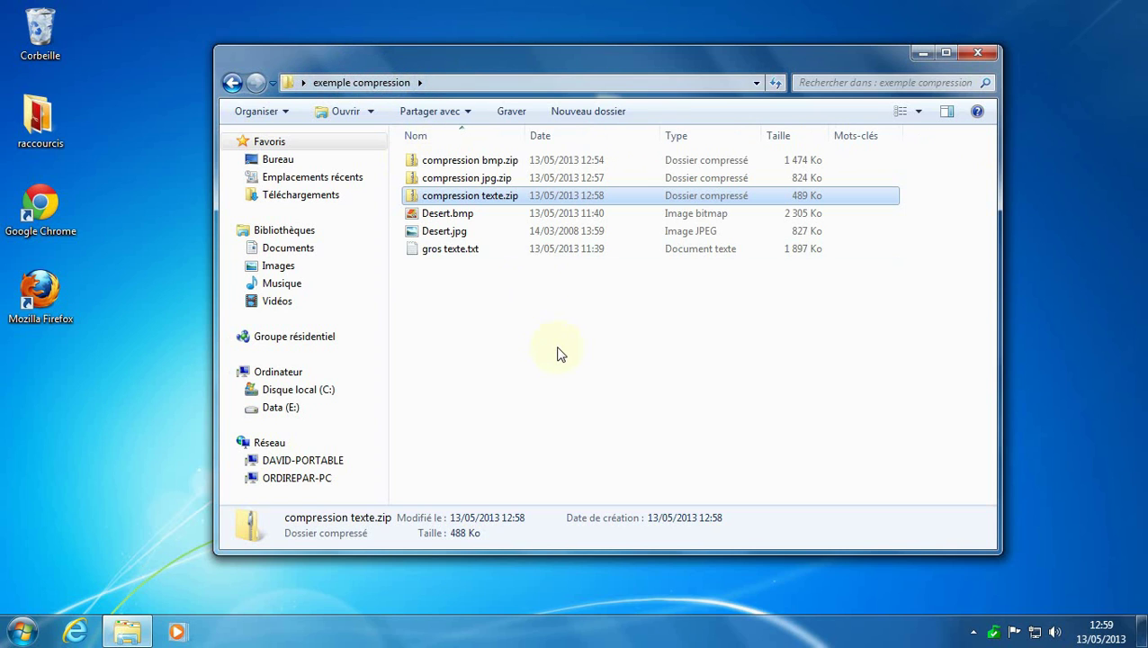
{"action": "left_click", "coordinate": [917, 171]}
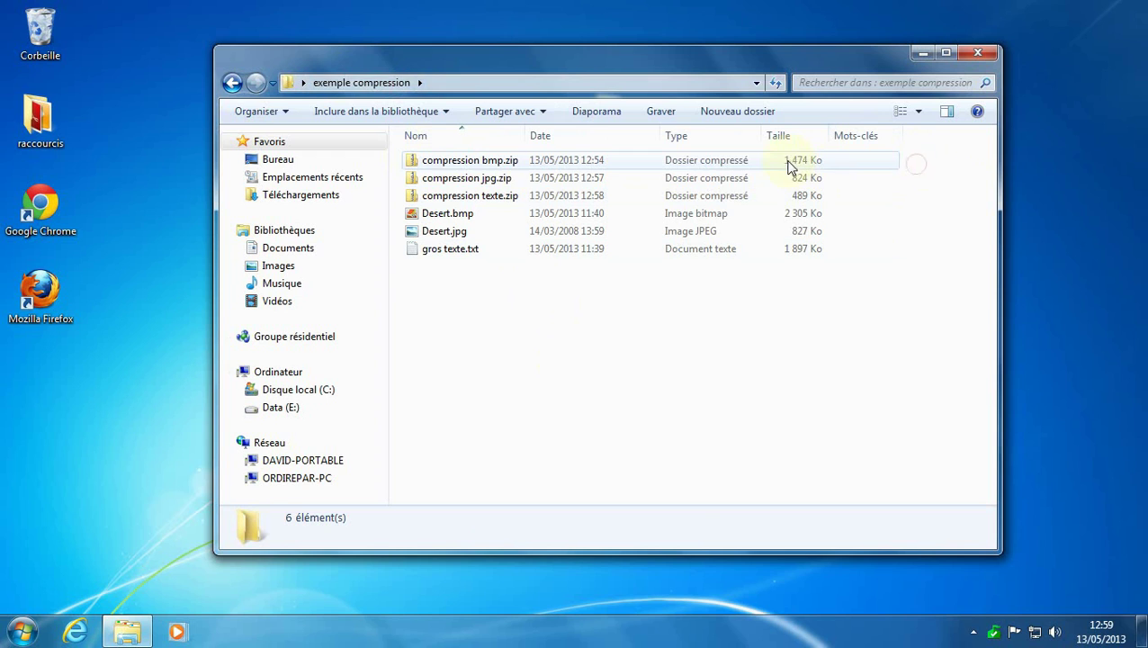
Delete compression bmp.zip, compression jpg.zip and compression texte.zip together by sending them to the Recycle Bin
{"action": "left_click", "coordinate": [464, 161]}
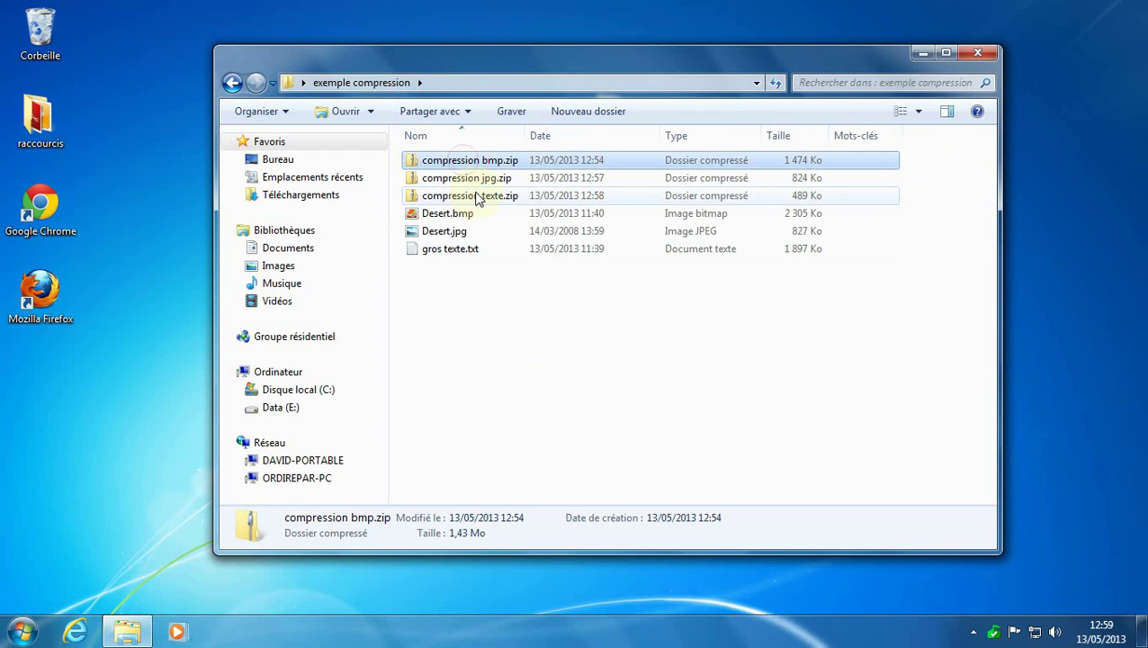
{"action": "left_click_drag", "start_coordinate": [928, 151], "coordinate": [544, 198]}
{"action": "left_click", "coordinate": [465, 385]}
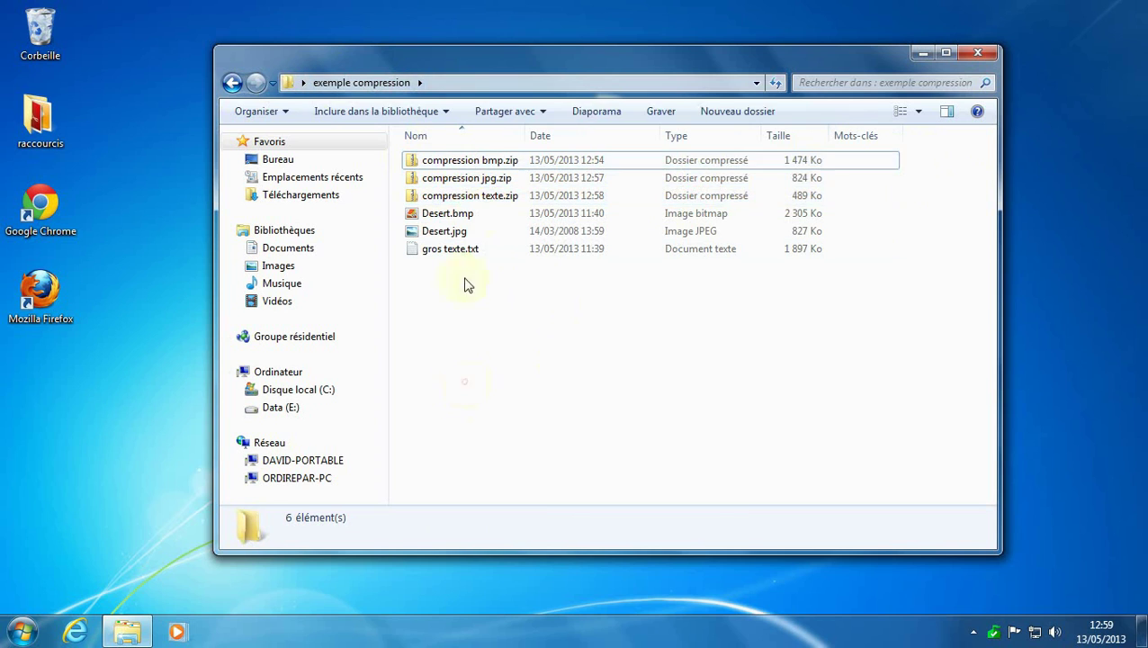
{"action": "left_click", "coordinate": [463, 168]}
{"action": "left_click", "coordinate": [473, 201], "text": "shift"}
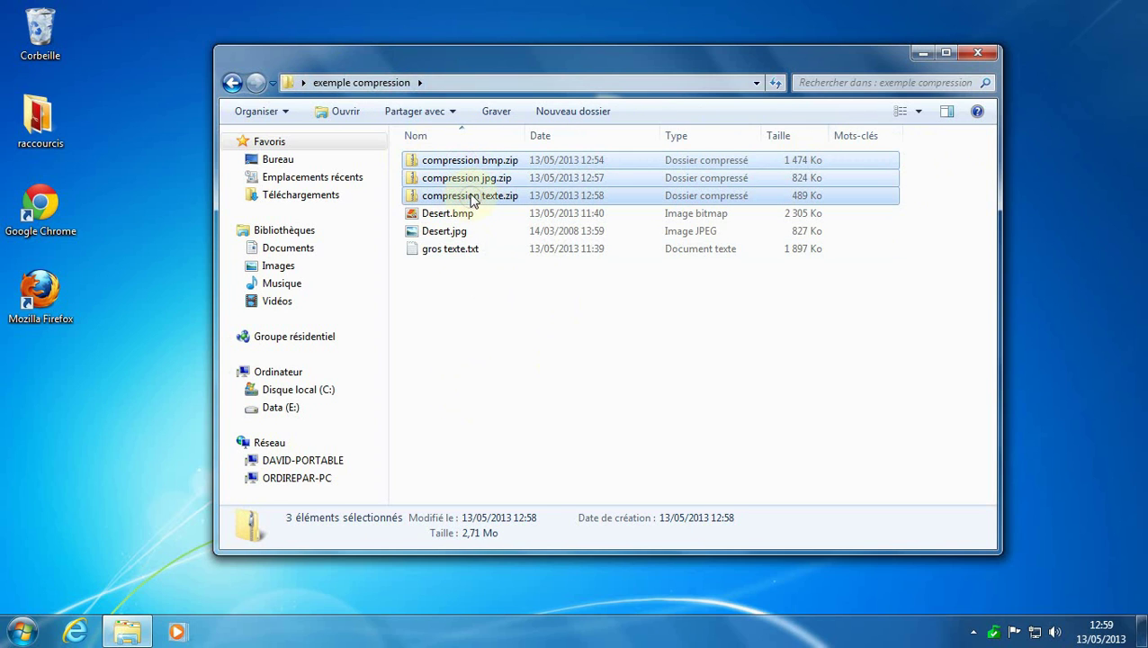
{"action": "right_click", "coordinate": [502, 194]}
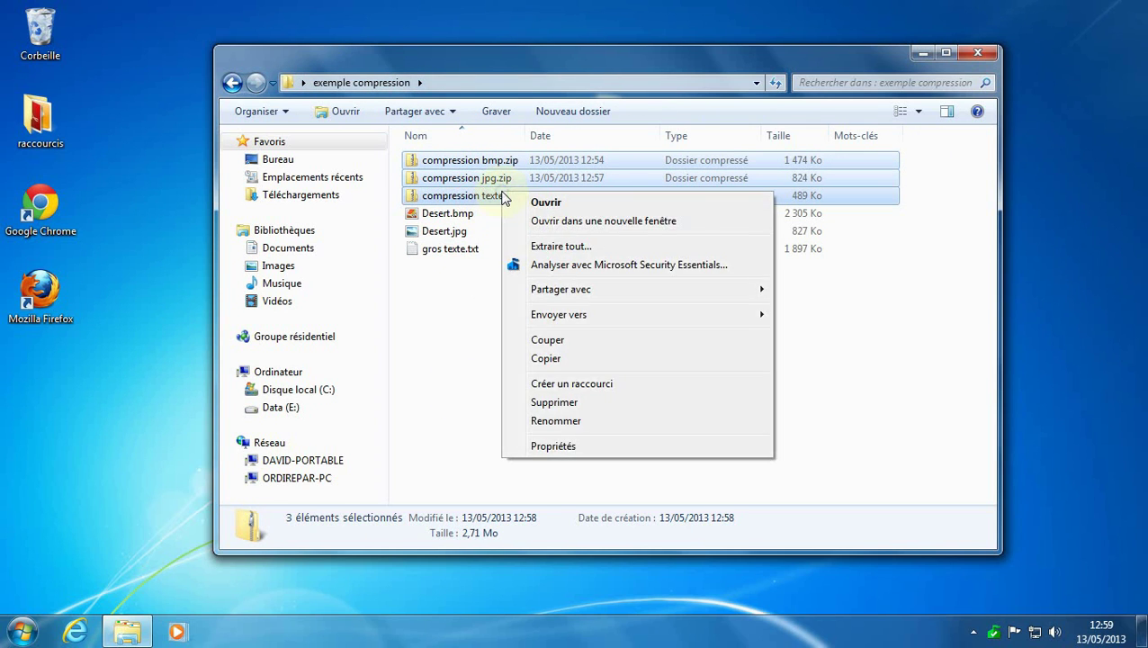
{"action": "left_click", "coordinate": [566, 403]}
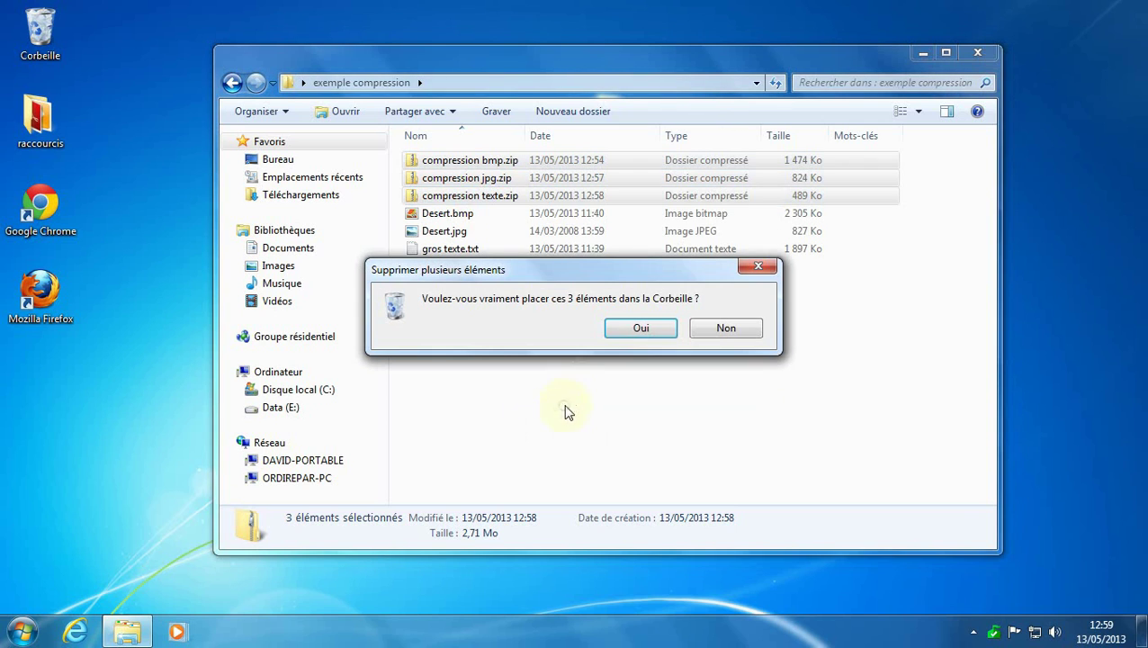
{"action": "left_click", "coordinate": [634, 326]}
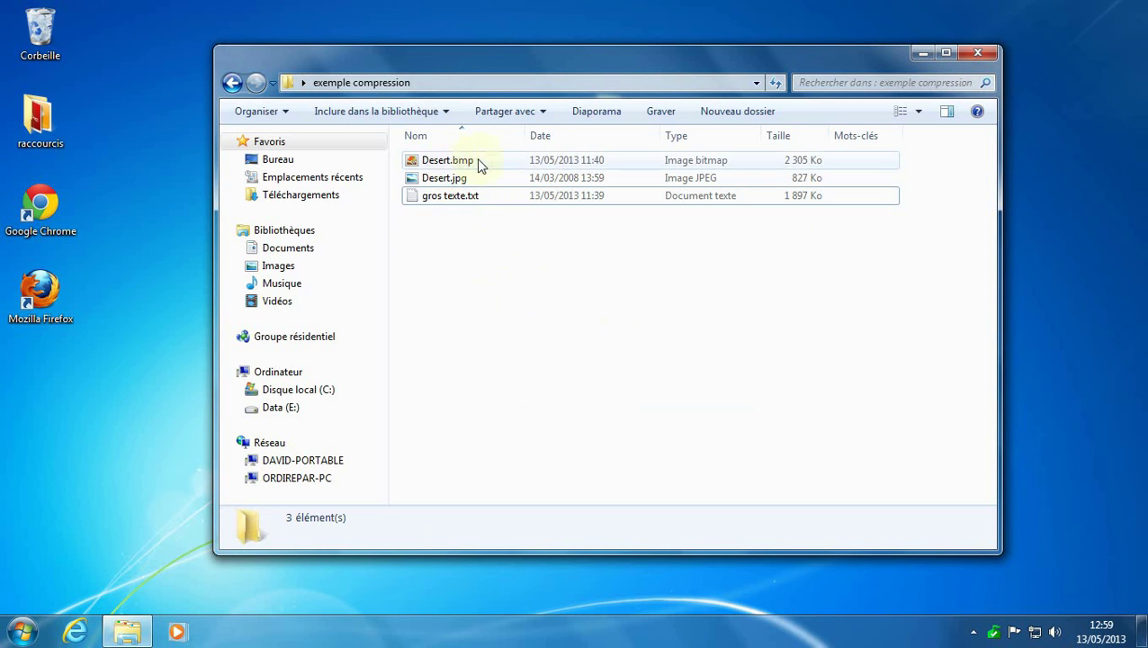
Compress Desert.bmp and Desert.jpg together into one zip folder and name the archive "compression images.zip"
{"action": "left_click", "coordinate": [432, 160]}
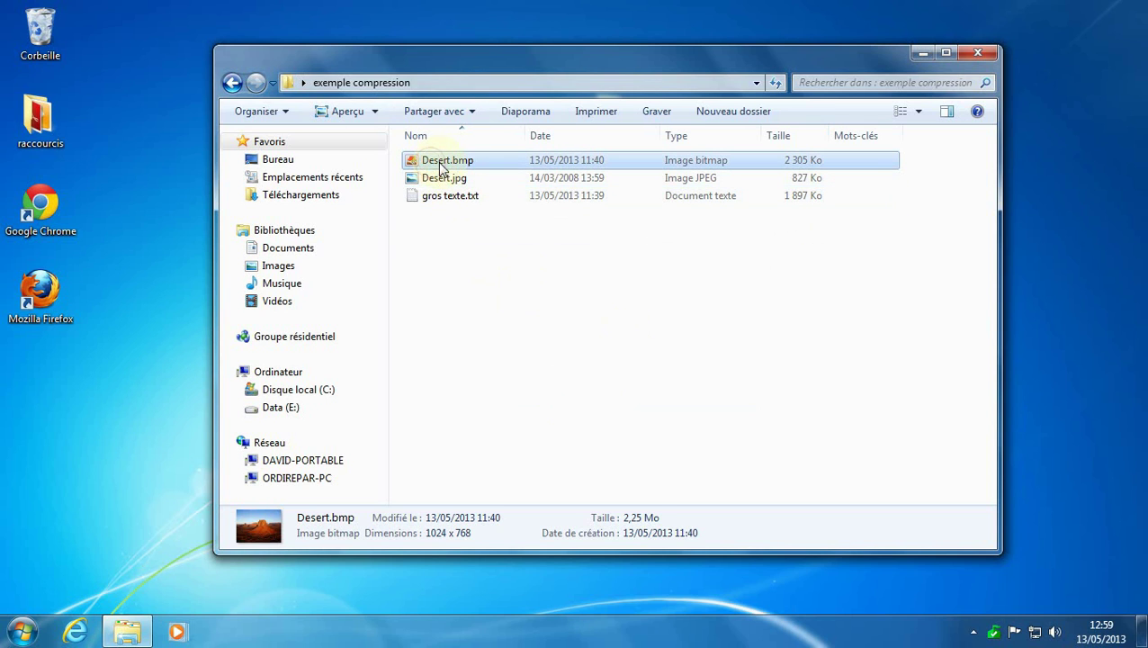
{"action": "left_click", "coordinate": [440, 178], "text": "ctrl"}
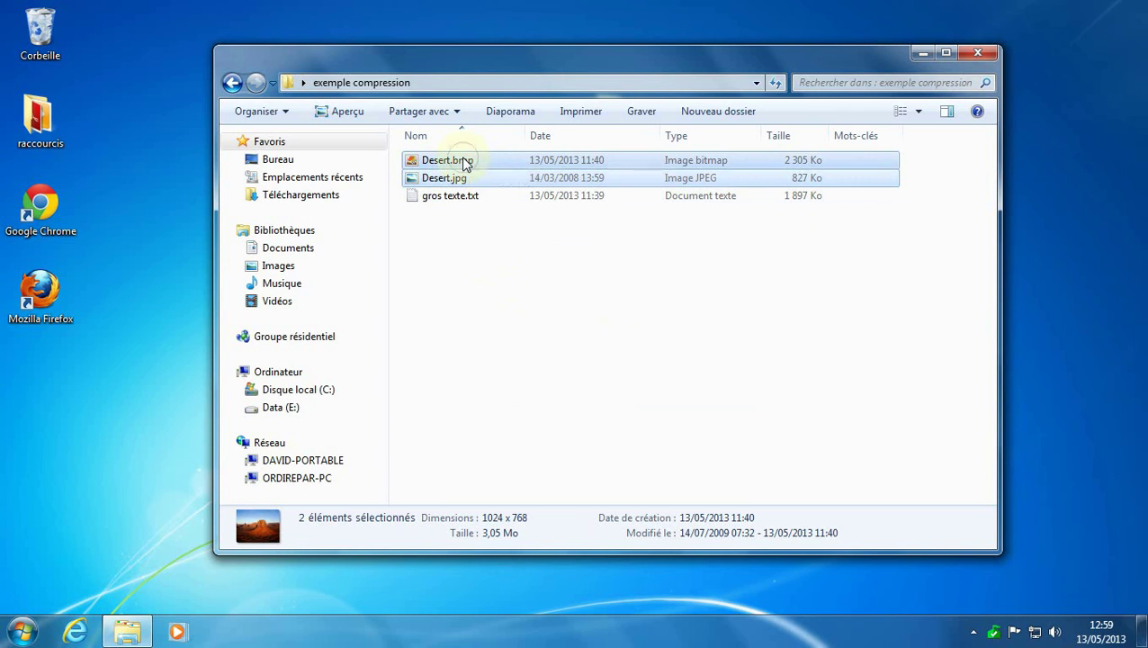
{"action": "right_click", "coordinate": [463, 160]}
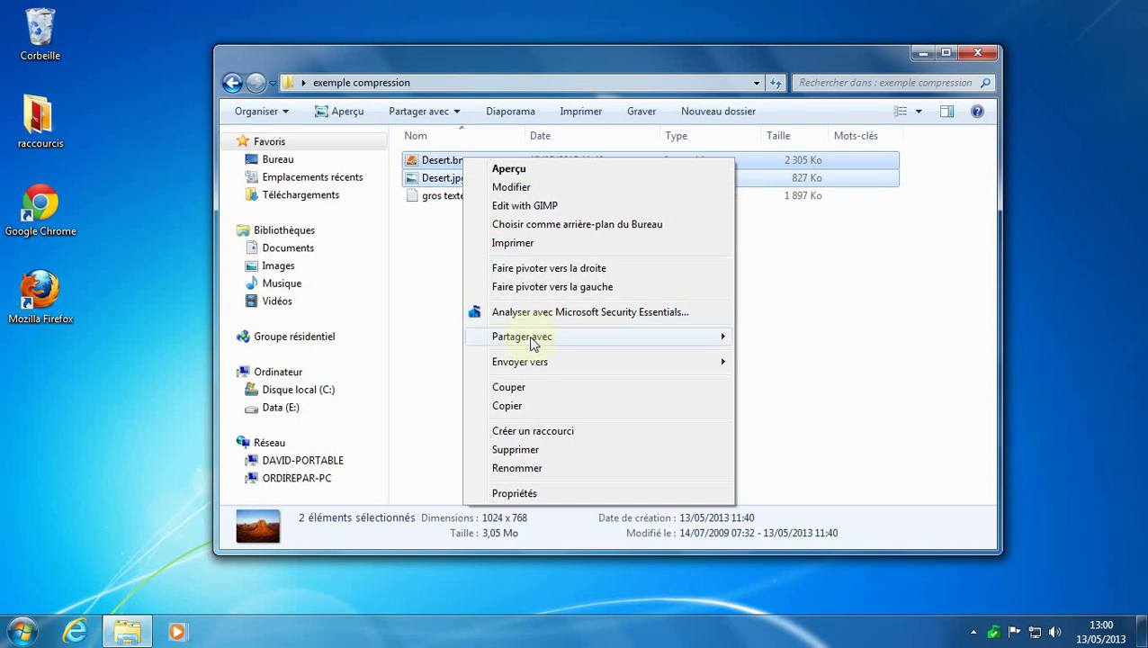
{"action": "mouse_move", "coordinate": [547, 366]}
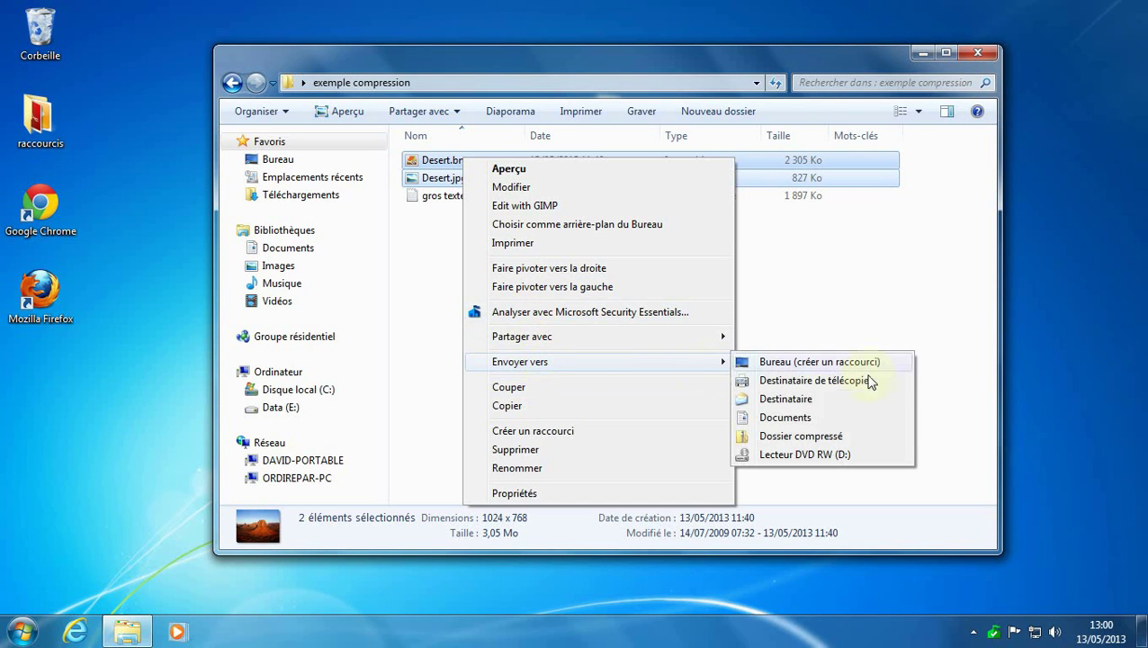
{"action": "left_click", "coordinate": [816, 443]}
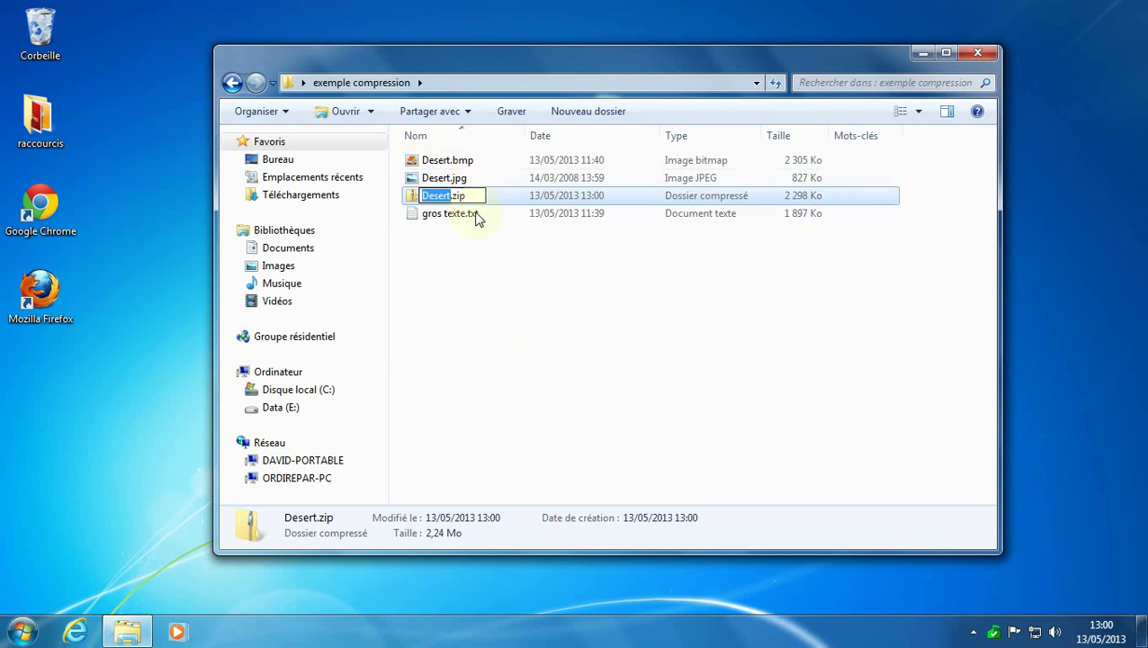
{"action": "type", "text": "compression "}
{"action": "type", "text": "images"}
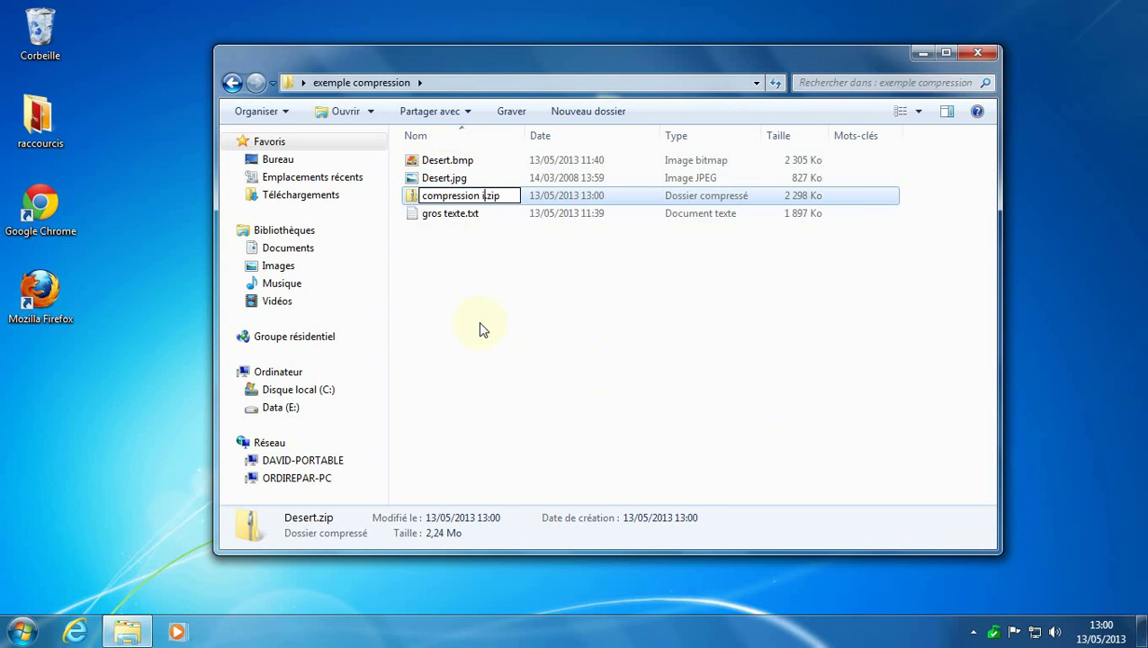
{"action": "key", "text": "Return"}
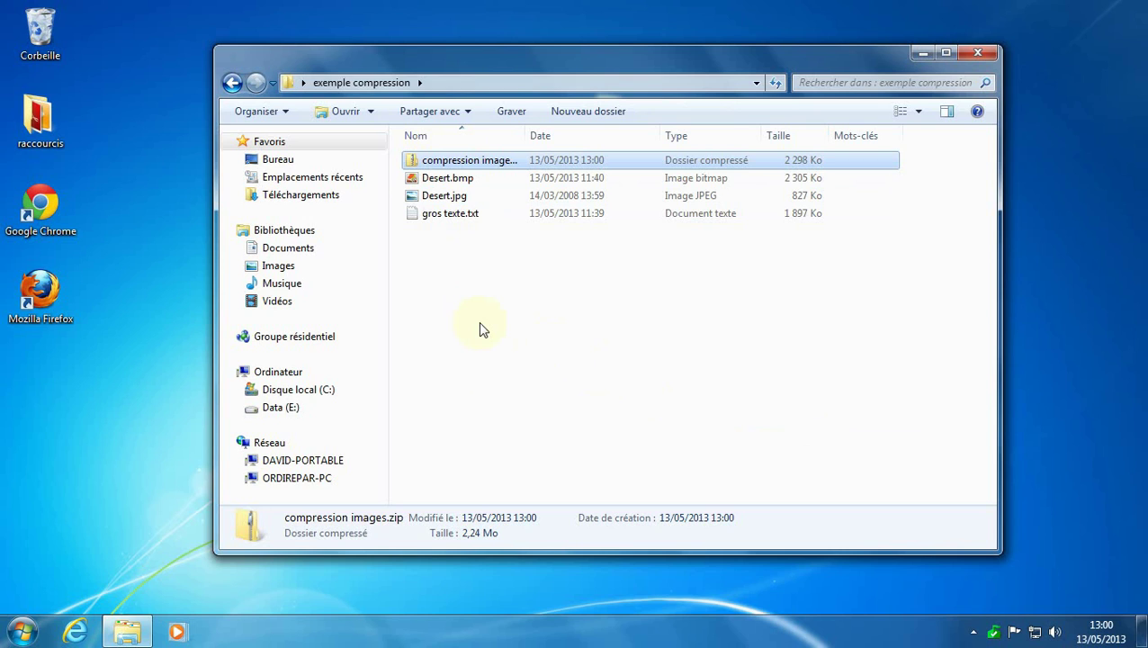
Examine the contents of compression images.zip and return to the exemple compression folder
{"action": "double_click", "coordinate": [422, 167]}
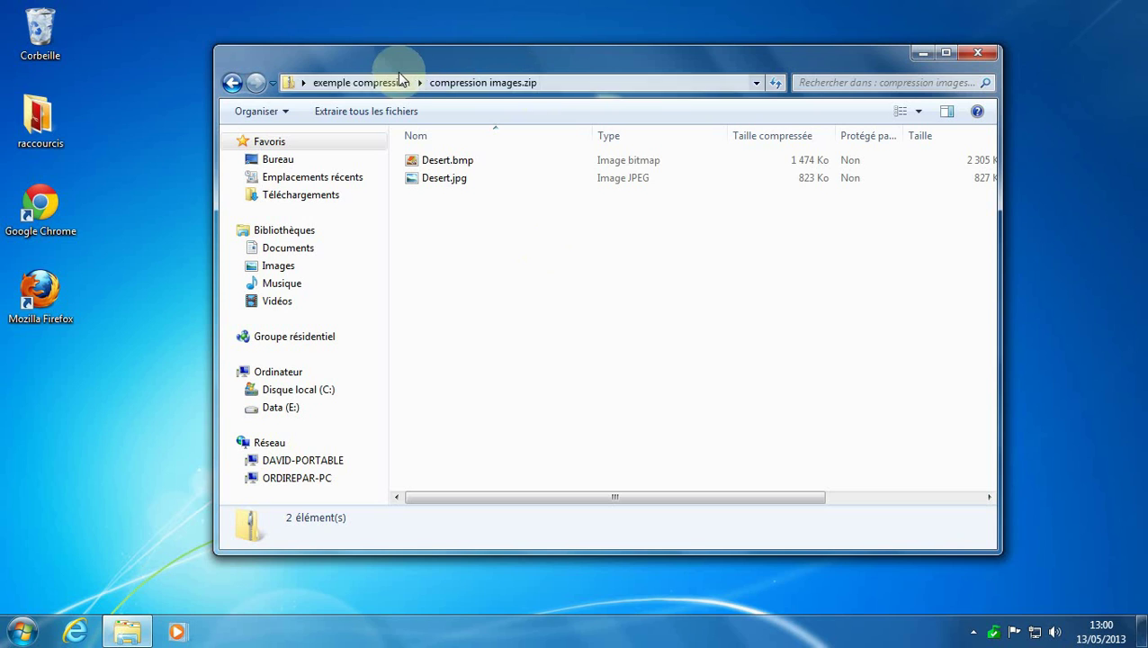
{"action": "left_click", "coordinate": [373, 84]}
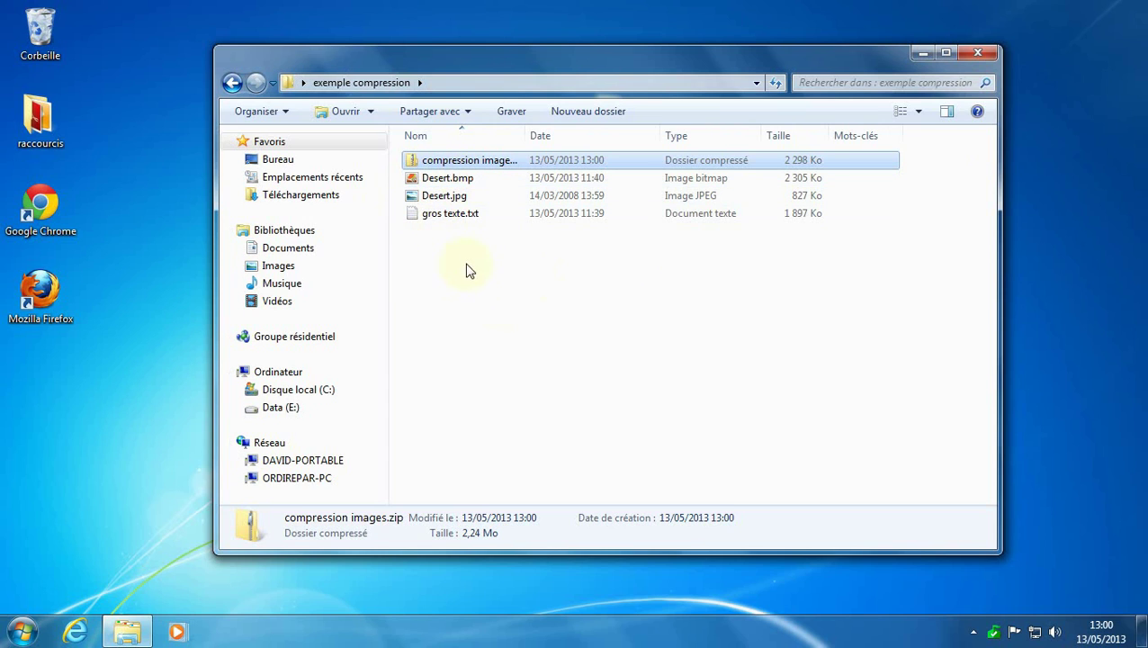
{"action": "left_click", "coordinate": [439, 254]}
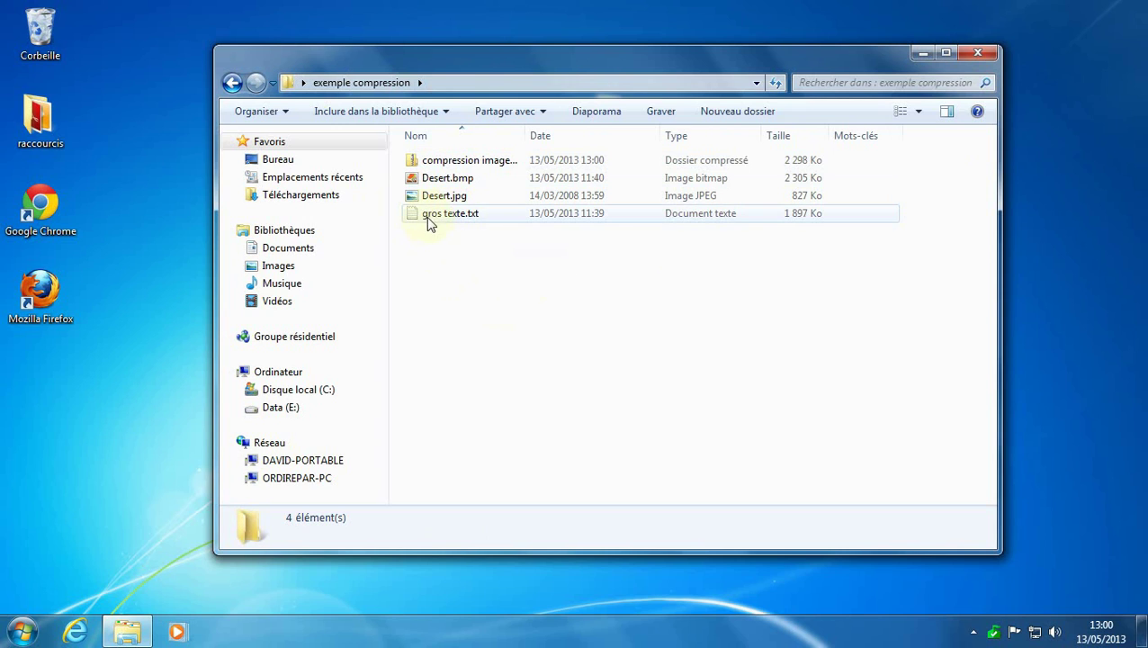
Copy gros texte.txt from the exemple compression folder and paste it into compression images.zip
{"action": "mouse_move", "coordinate": [428, 222]}
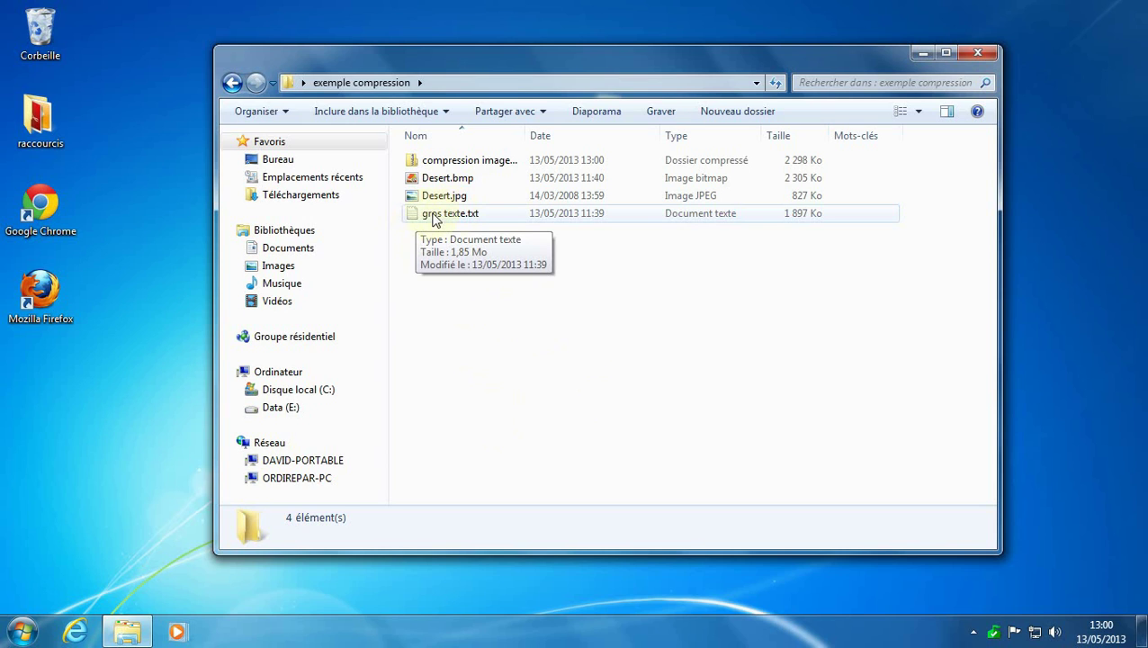
{"action": "left_click_drag", "start_coordinate": [427, 221], "coordinate": [466, 235]}
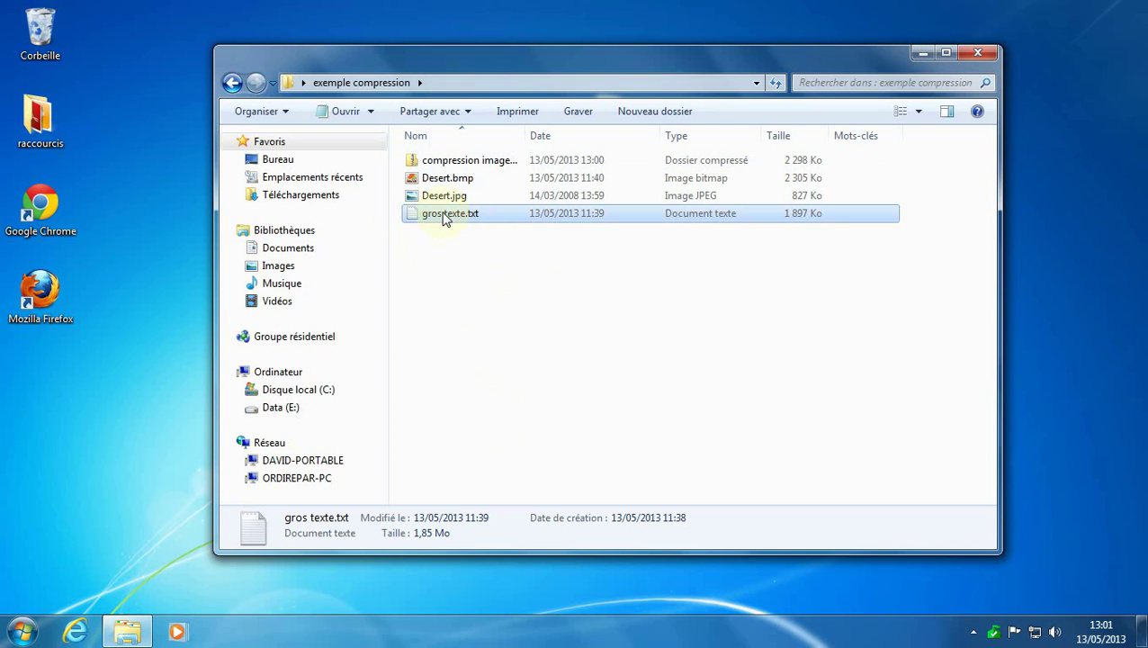
{"action": "right_click", "coordinate": [444, 219]}
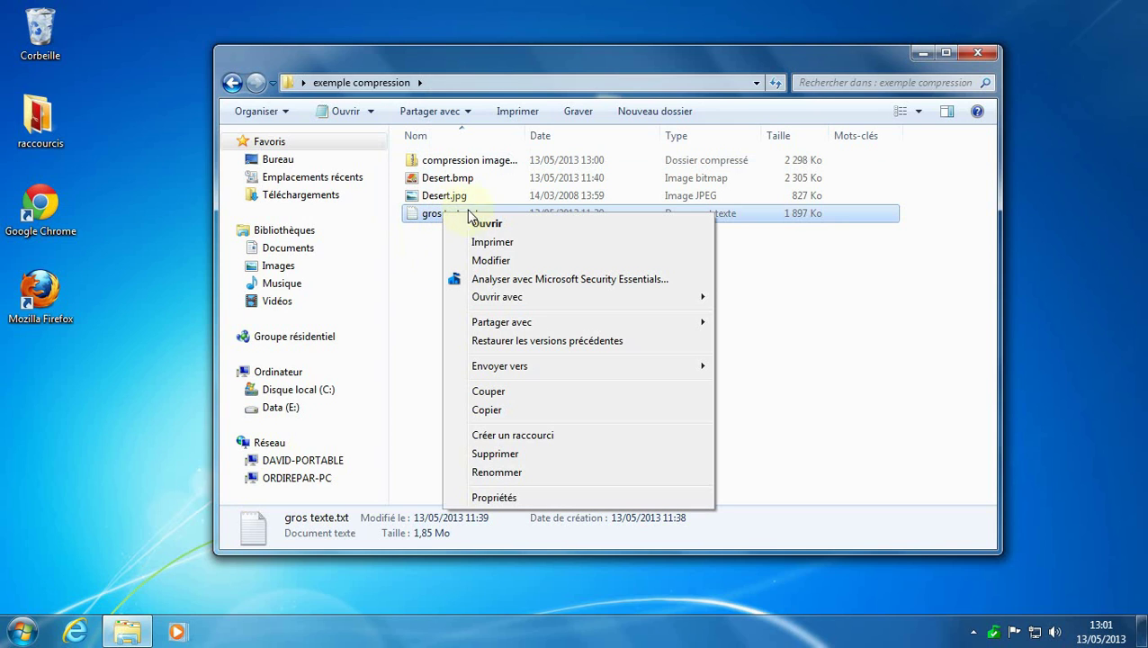
{"action": "left_click", "coordinate": [487, 410]}
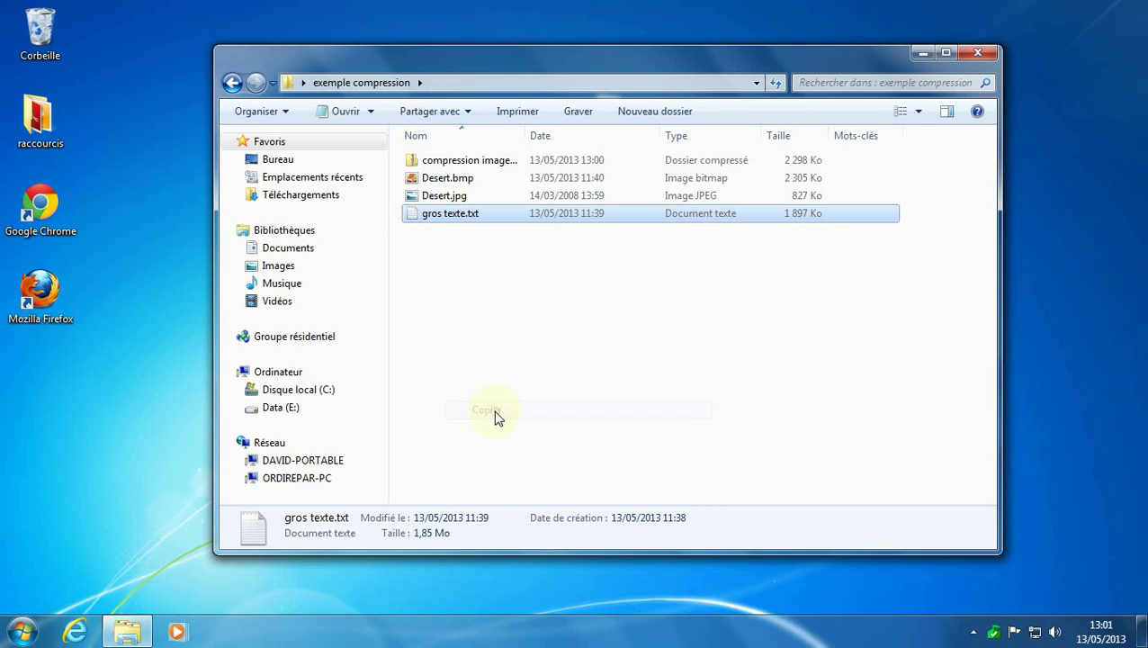
{"action": "double_click", "coordinate": [485, 162]}
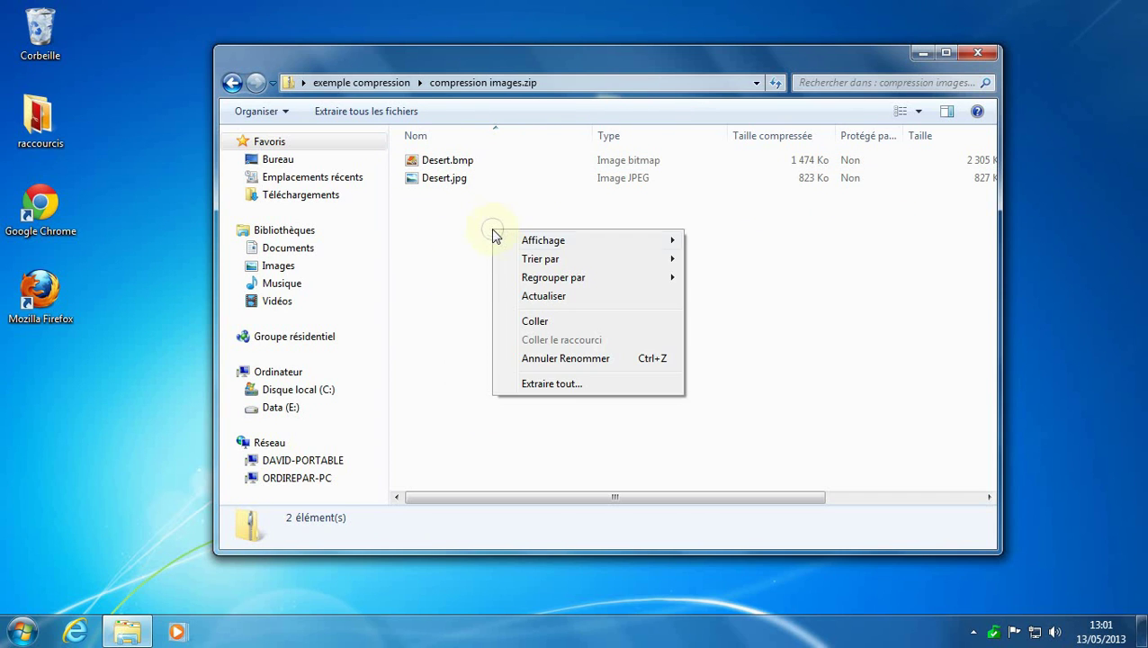
{"action": "left_click", "coordinate": [538, 323]}
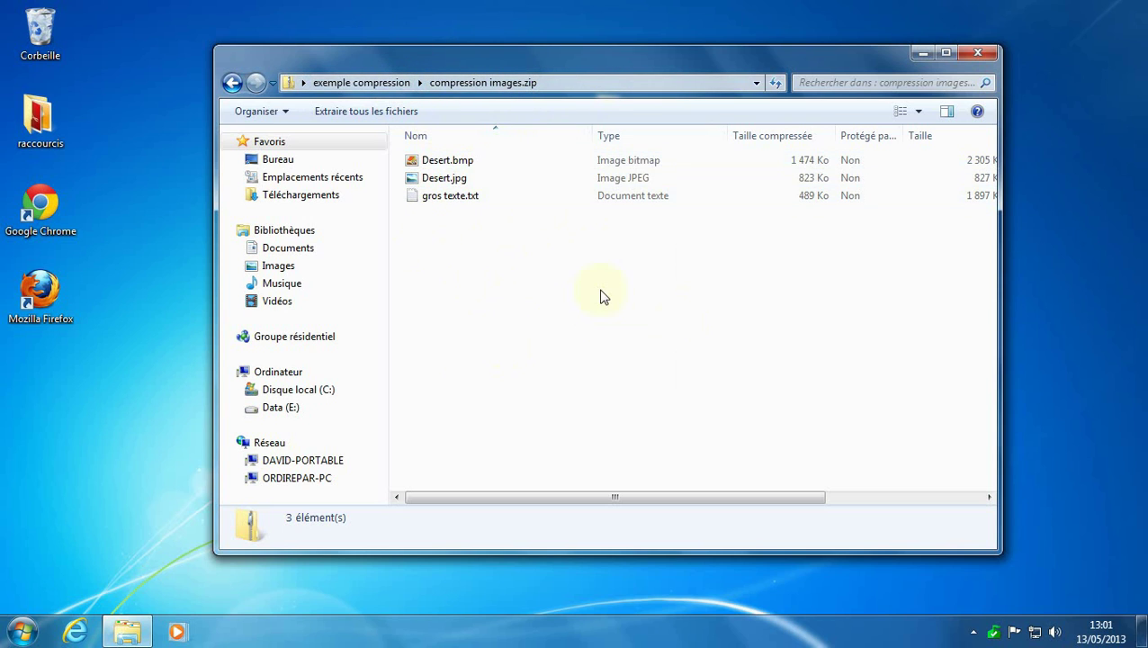
Return to the exemple compression folder and create a new folder named "images" there
{"action": "left_click", "coordinate": [384, 83]}
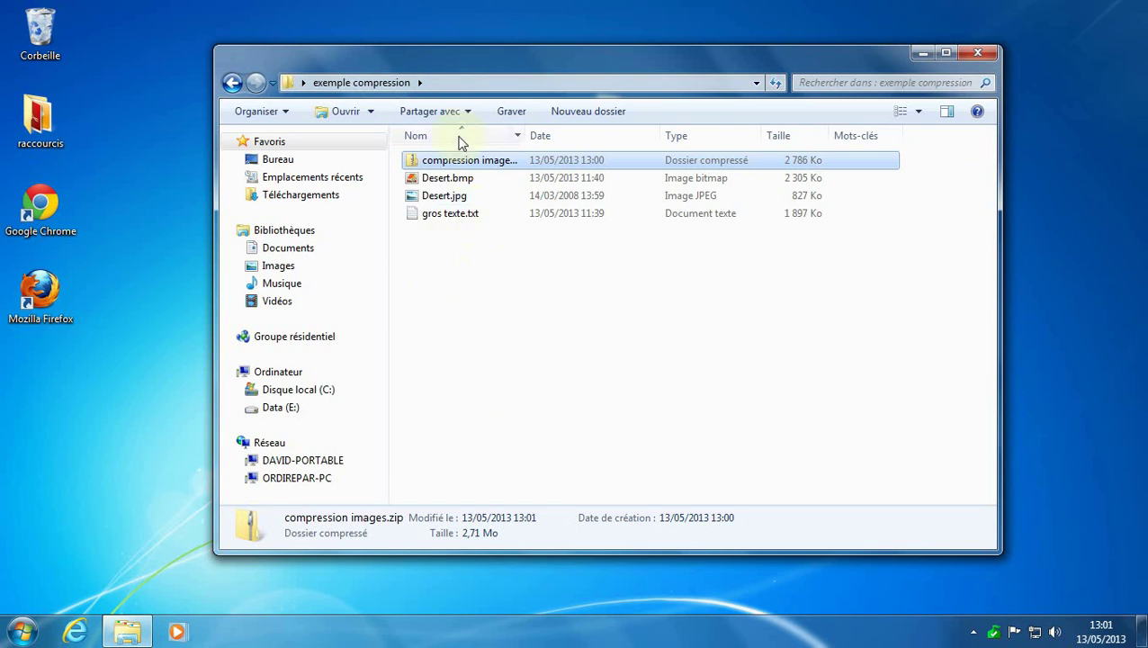
{"action": "left_click", "coordinate": [438, 263]}
{"action": "right_click", "coordinate": [438, 263]}
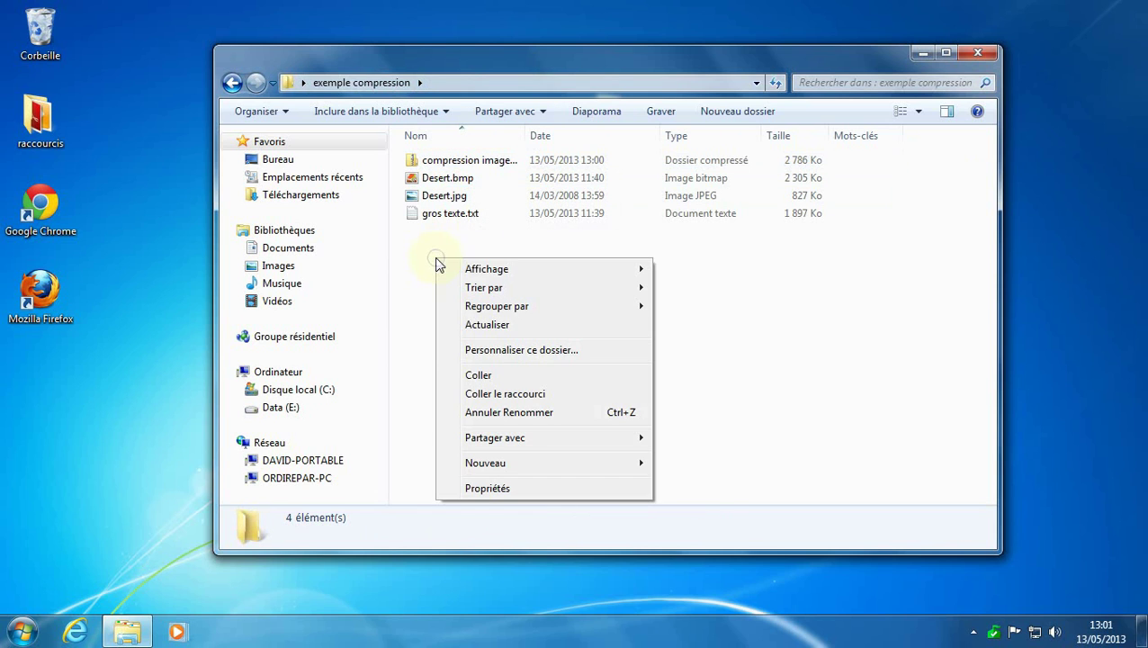
{"action": "mouse_move", "coordinate": [528, 463]}
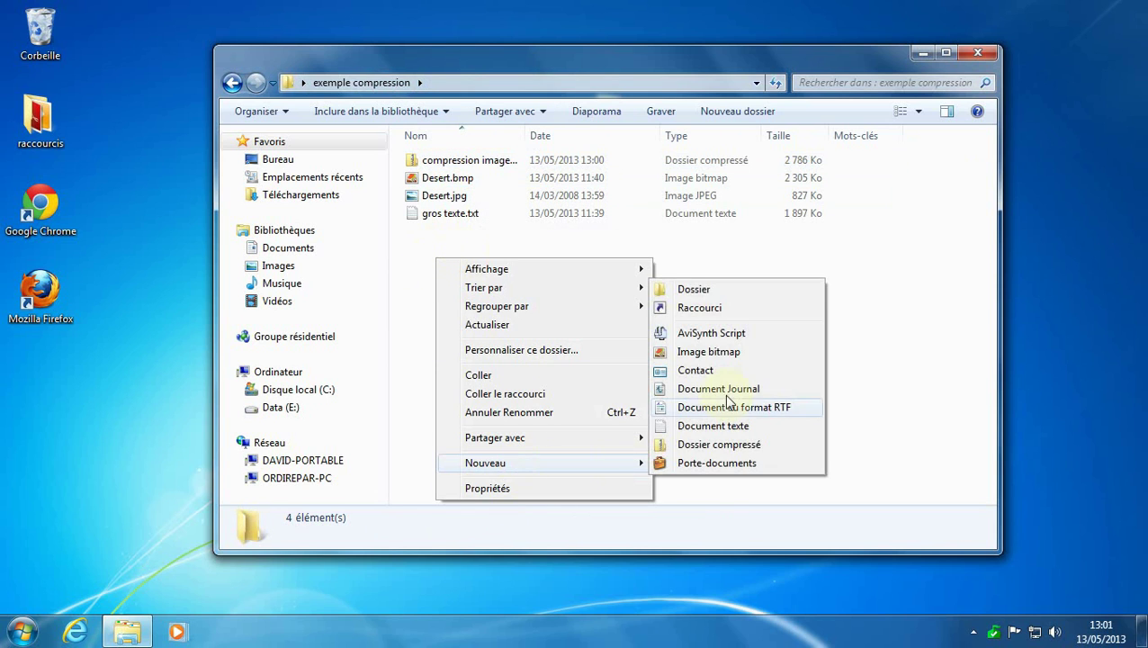
{"action": "left_click", "coordinate": [698, 288]}
{"action": "type", "text": "images"}
{"action": "key", "text": "Return"}
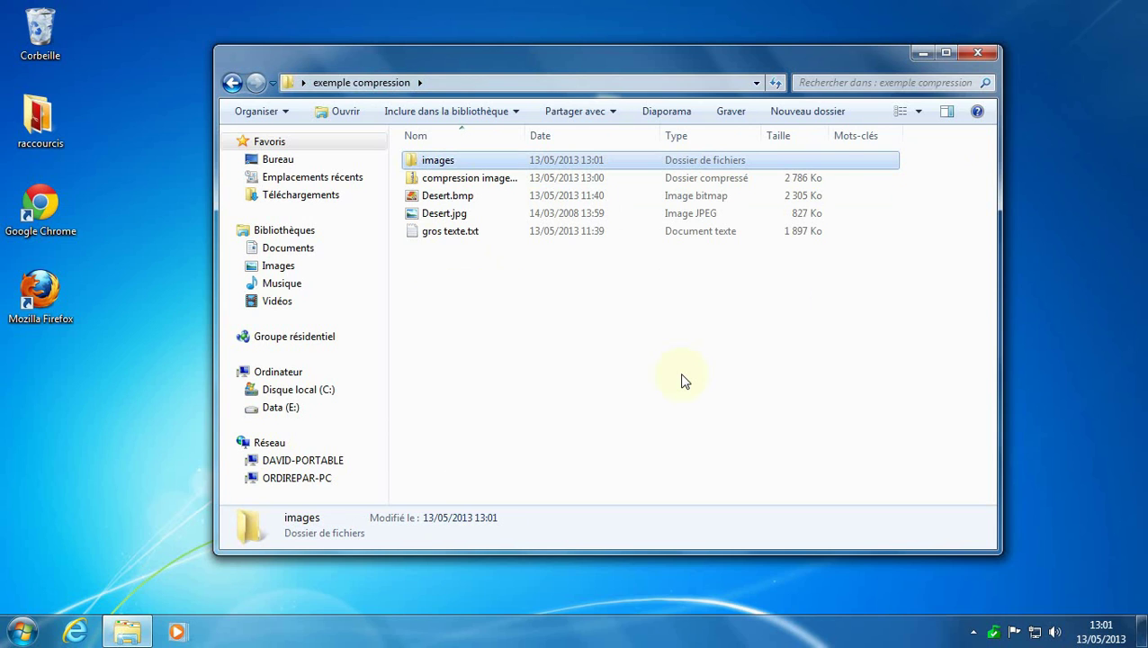
Create two subfolders named "bmp" and "jpg" inside the images folder
{"action": "double_click", "coordinate": [423, 161]}
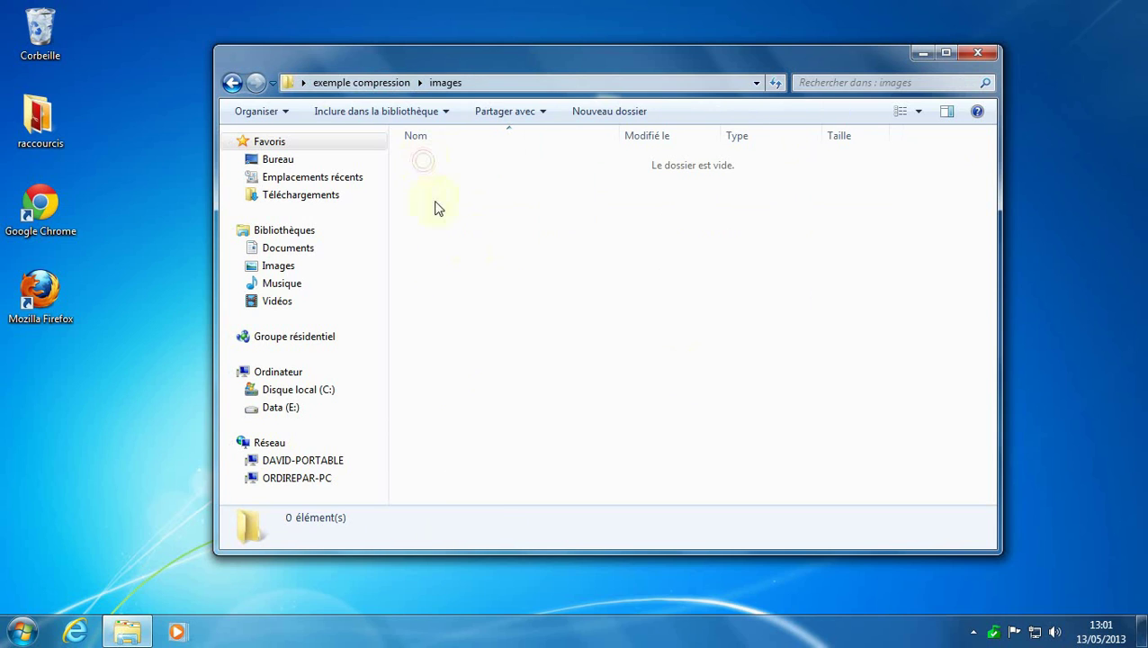
{"action": "left_click", "coordinate": [611, 112]}
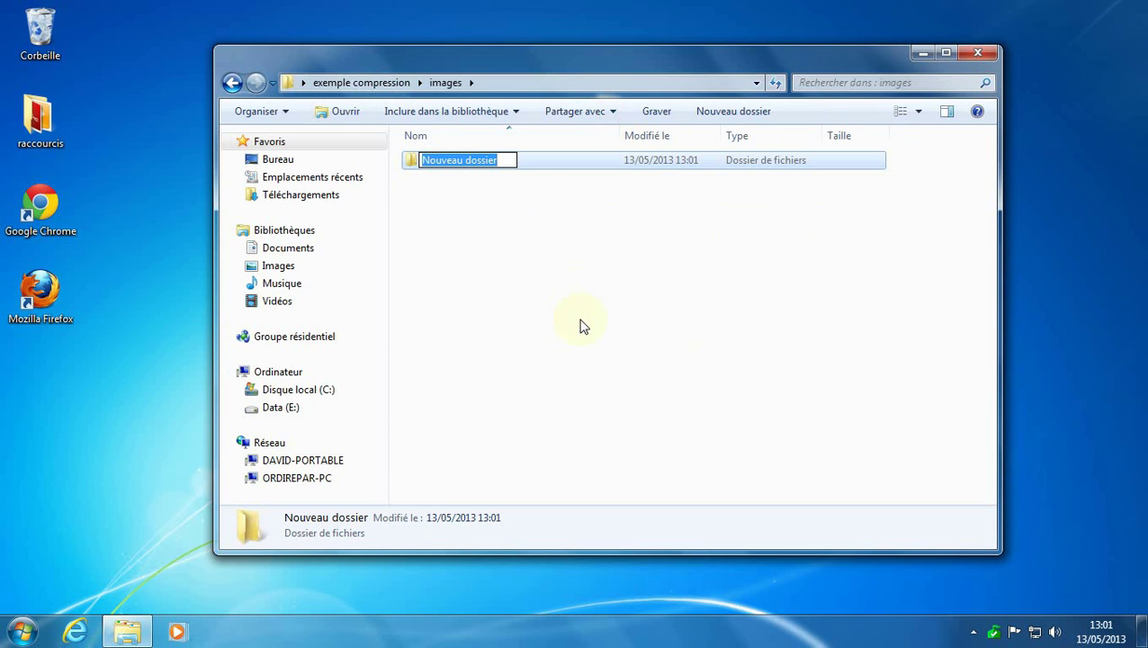
{"action": "type", "text": "bmp"}
{"action": "key", "text": "Return"}
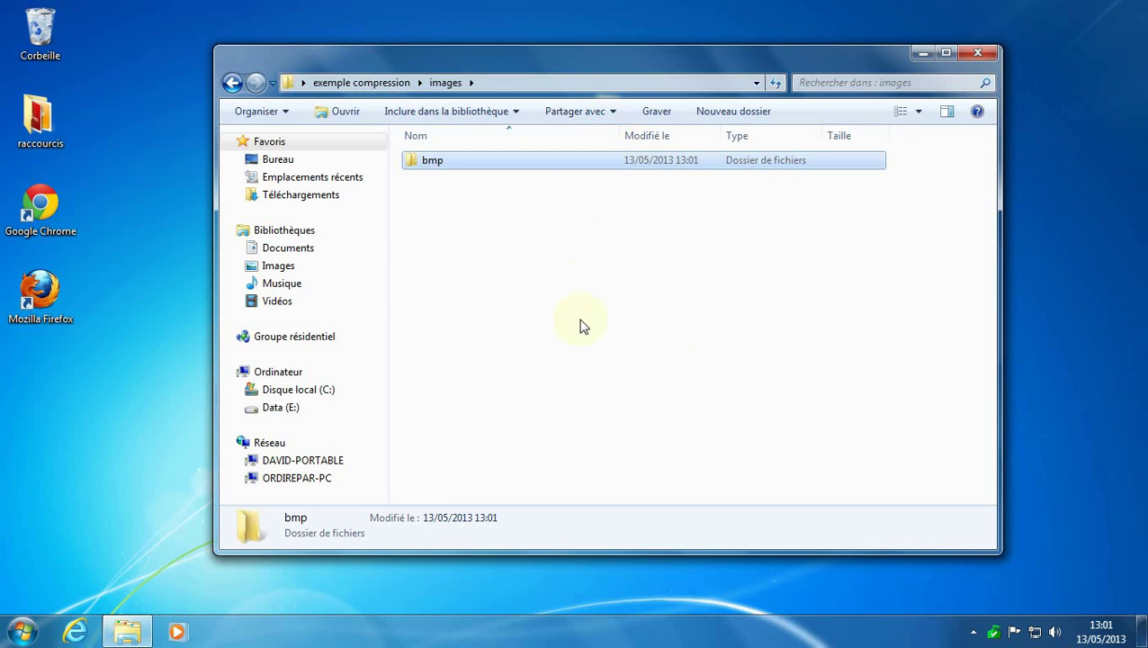
{"action": "left_click", "coordinate": [559, 300]}
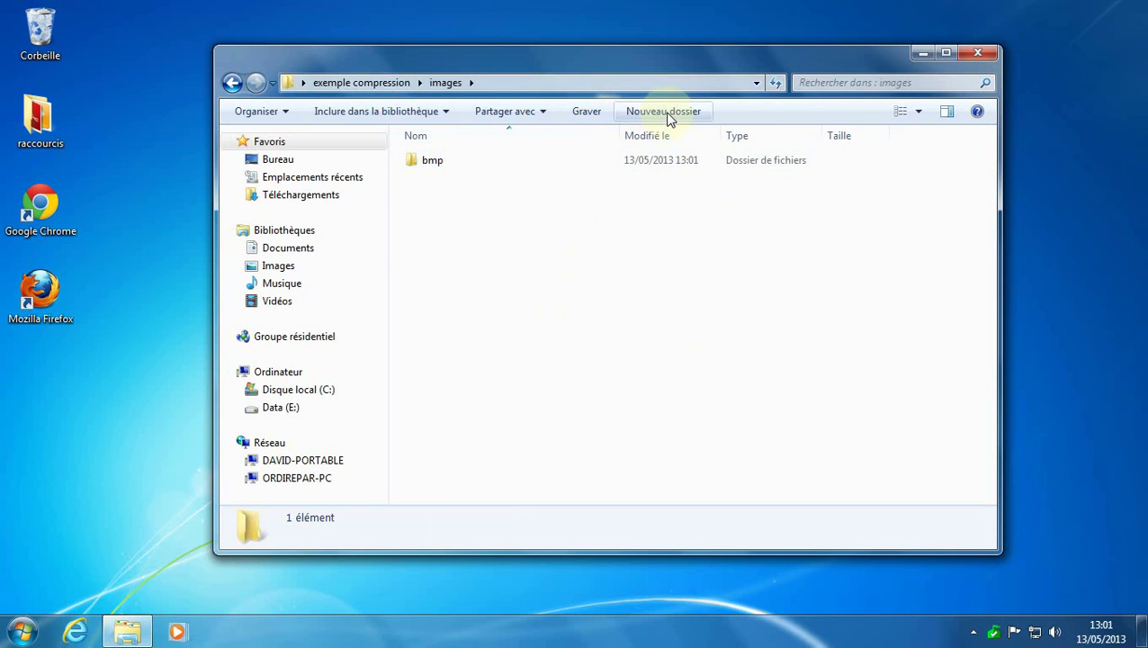
{"action": "left_click", "coordinate": [702, 111]}
{"action": "type", "text": "jpg"}
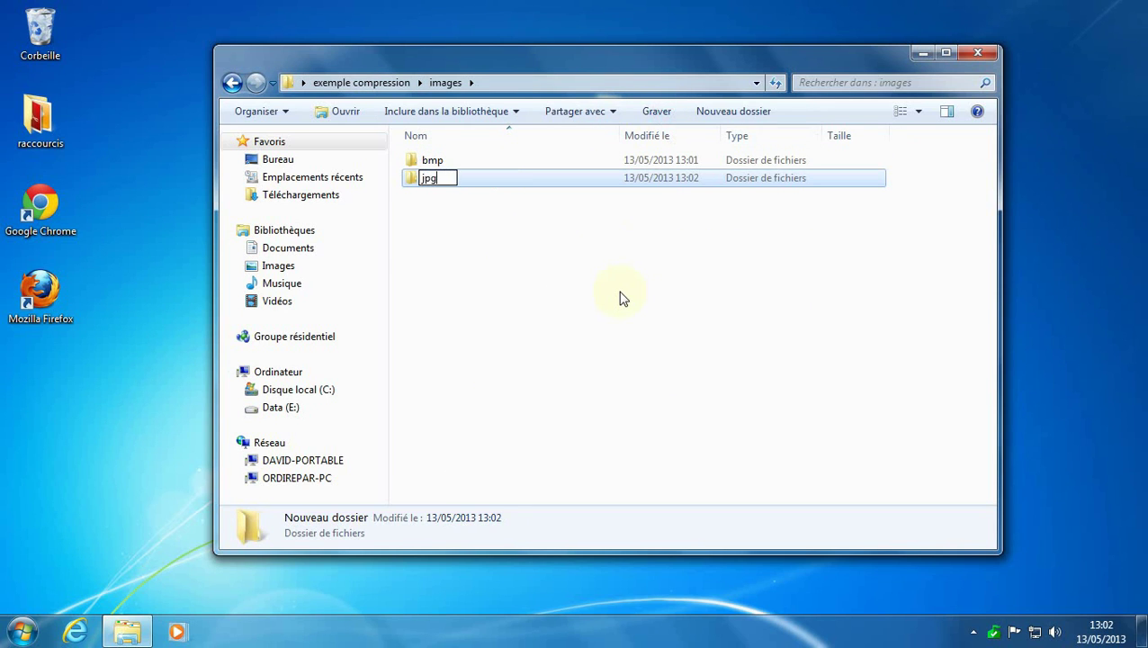
{"action": "key", "text": "Return"}
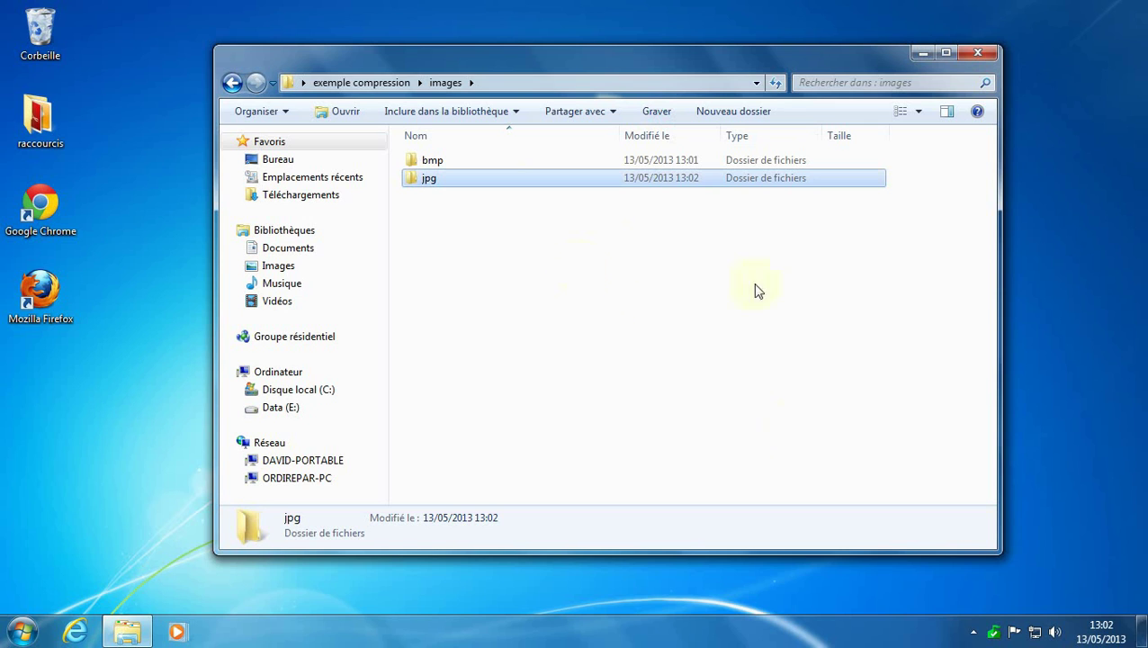
Create a folder named "textes" in the exemple compression folder and move gros texte.txt into it
{"action": "left_click", "coordinate": [378, 83]}
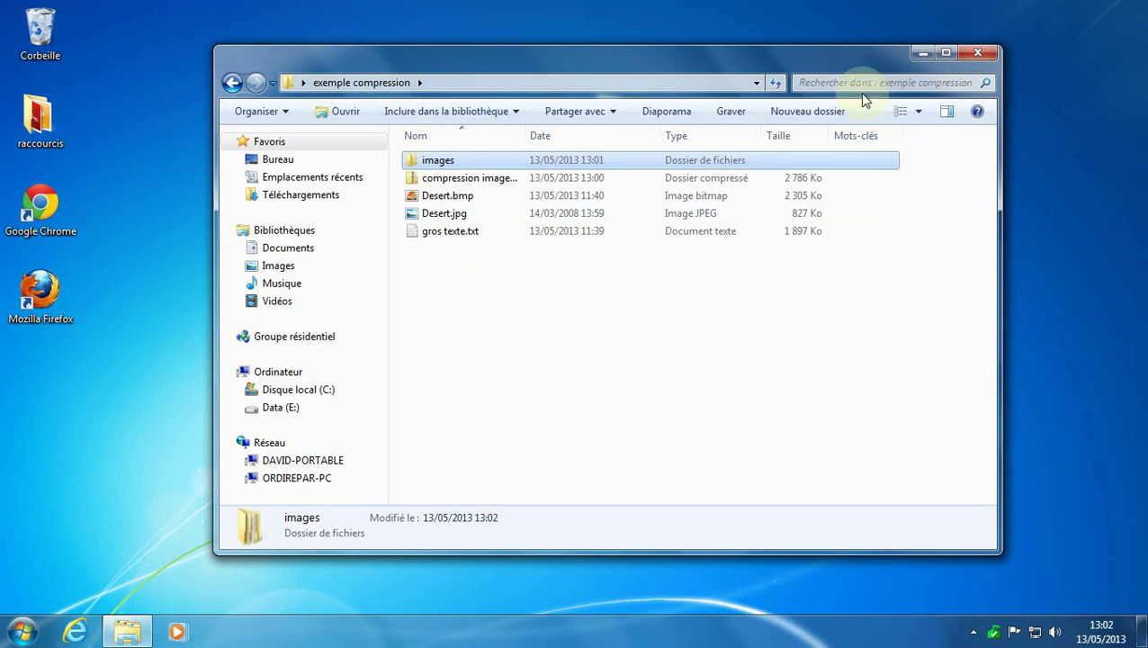
{"action": "left_click", "coordinate": [805, 113]}
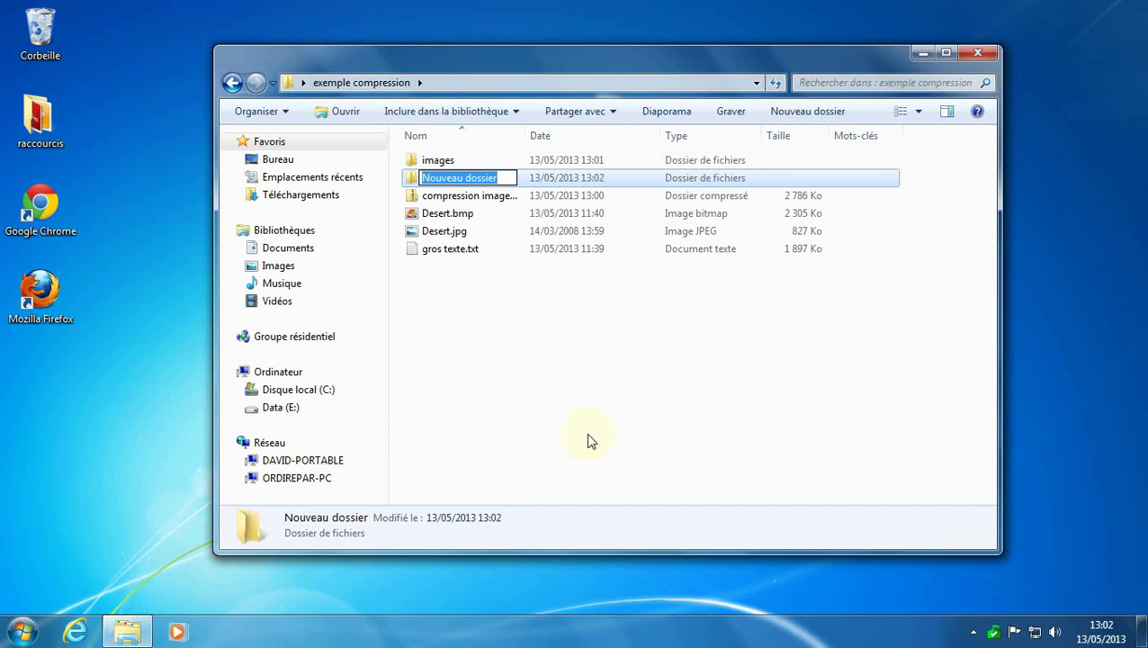
{"action": "type", "text": "tes"}
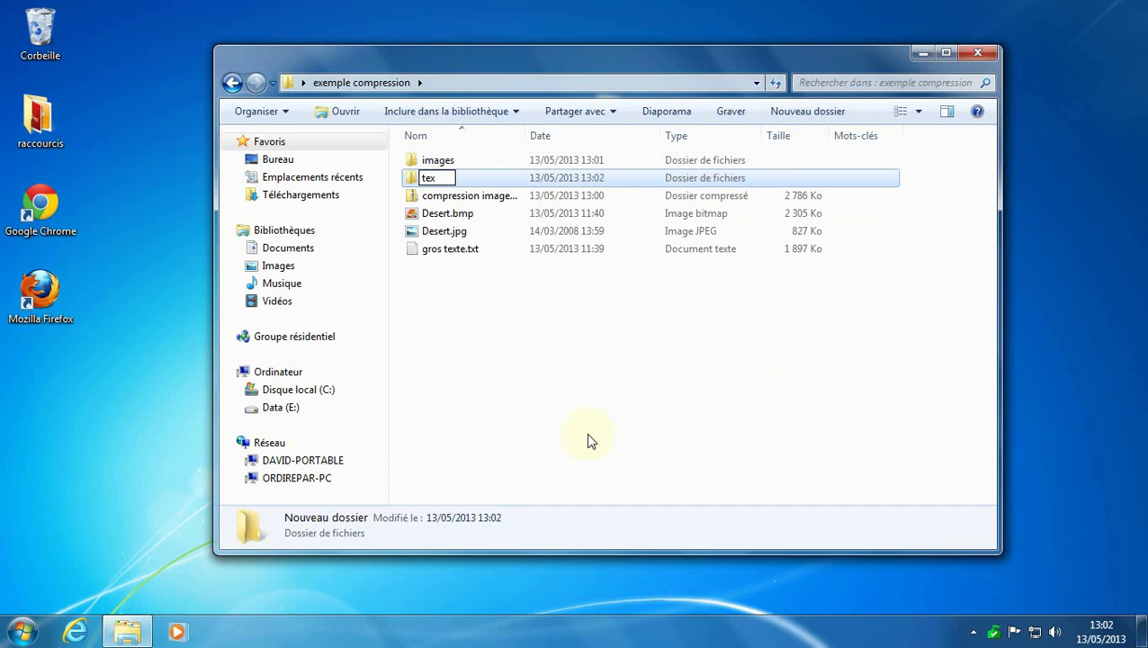
{"action": "key", "text": "Return"}
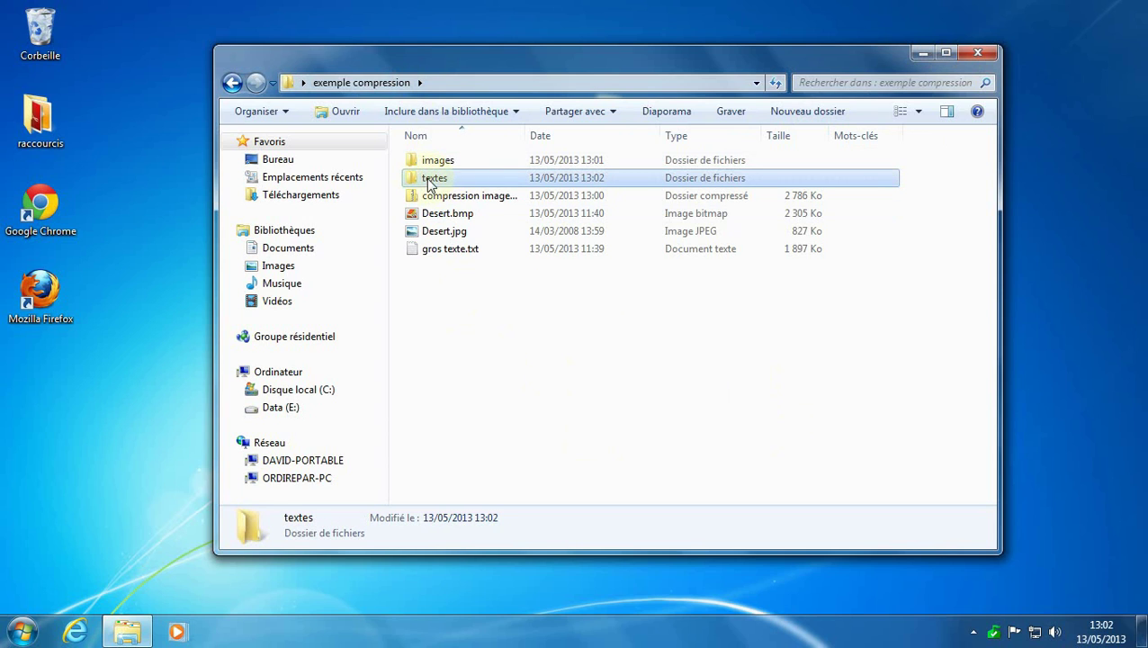
{"action": "left_click", "coordinate": [429, 254]}
{"action": "left_click_drag", "start_coordinate": [429, 254], "coordinate": [433, 179]}
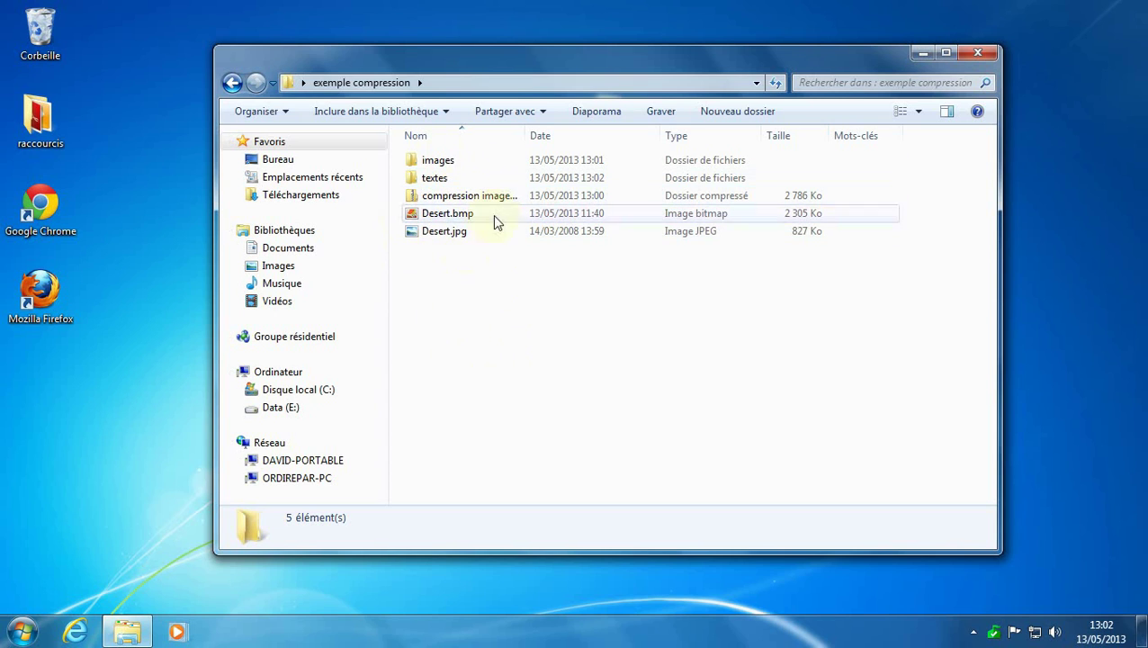
Move Desert.bmp from the exemple compression folder into the bmp subfolder of images by cutting and pasting it
{"action": "right_click", "coordinate": [427, 219]}
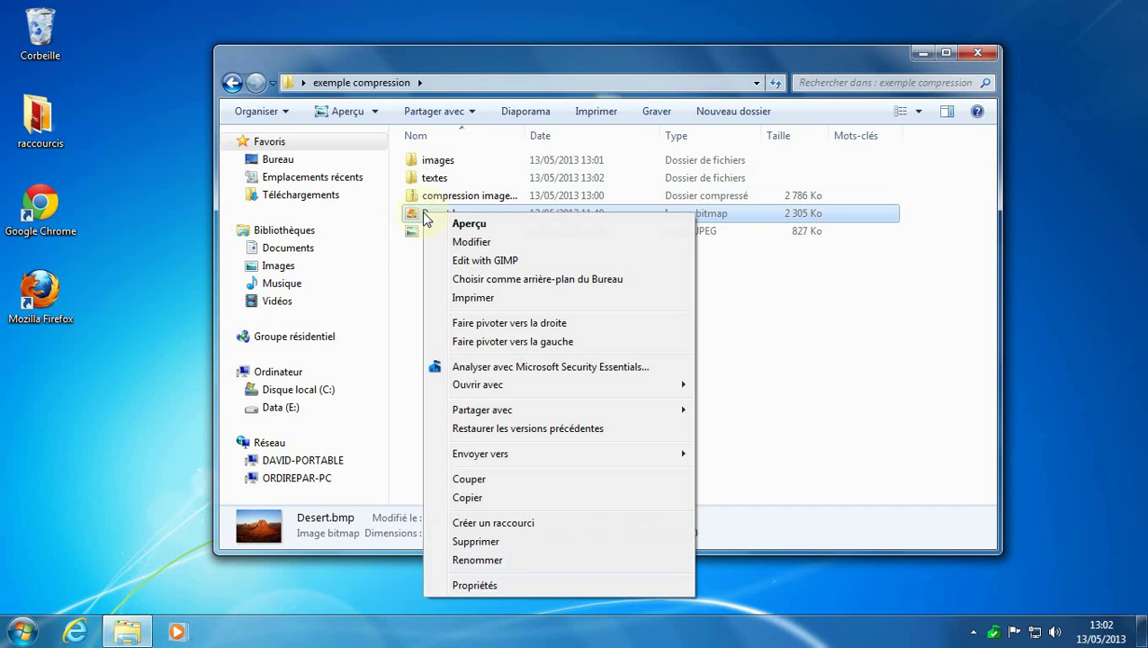
{"action": "left_click", "coordinate": [484, 484]}
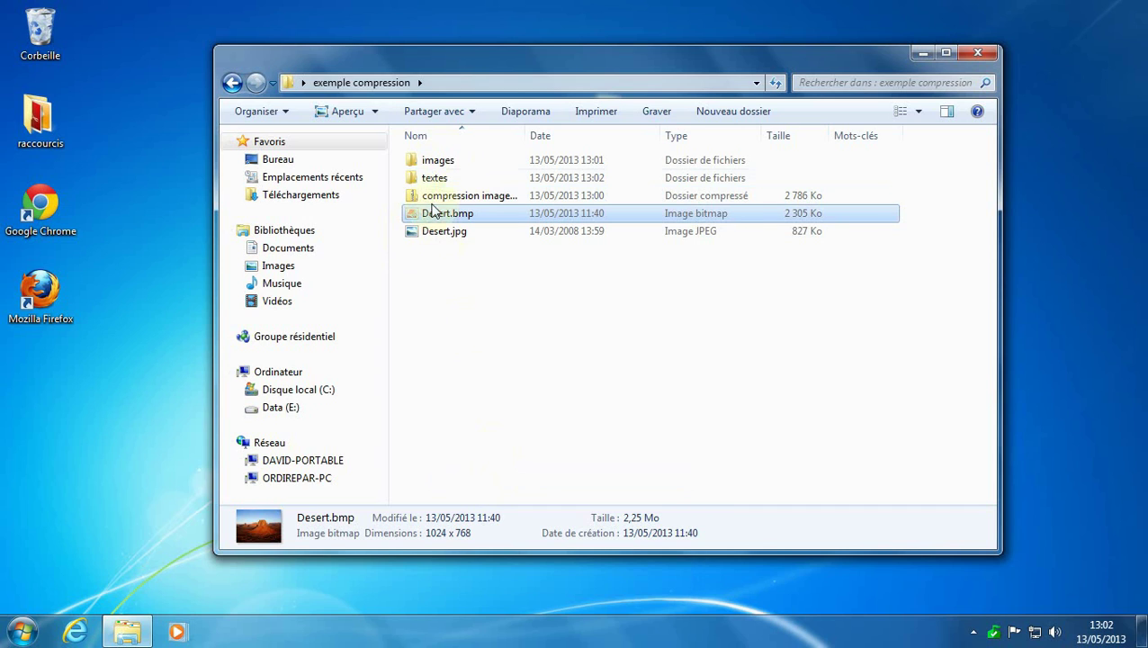
{"action": "double_click", "coordinate": [423, 162]}
{"action": "double_click", "coordinate": [424, 164]}
{"action": "right_click", "coordinate": [443, 196]}
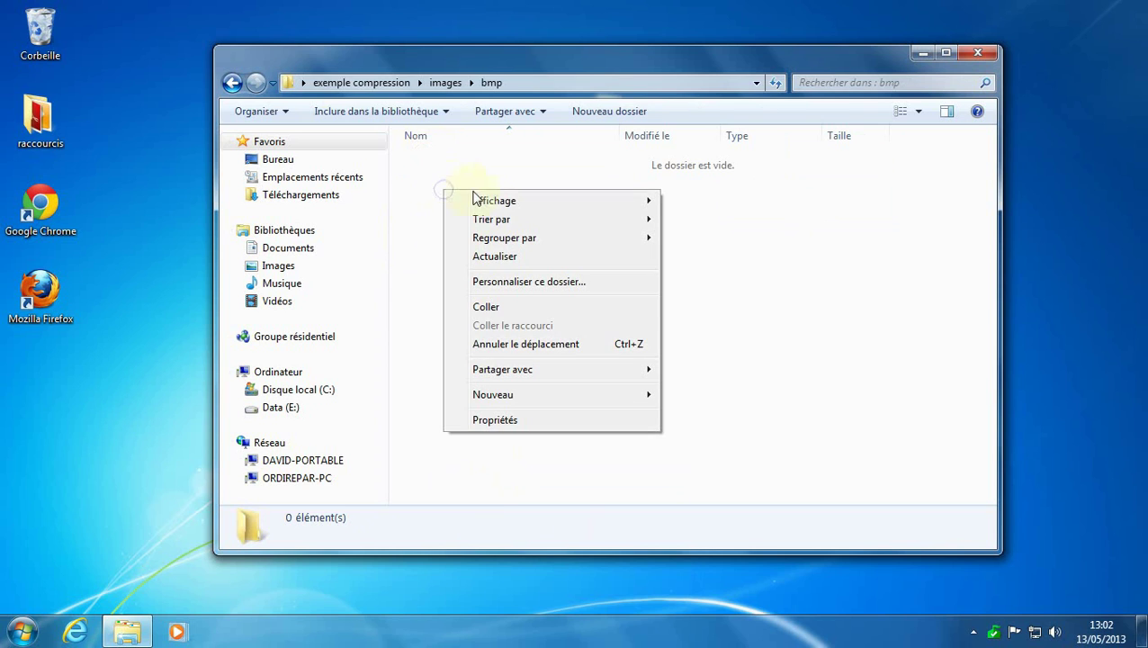
{"action": "left_click", "coordinate": [506, 306]}
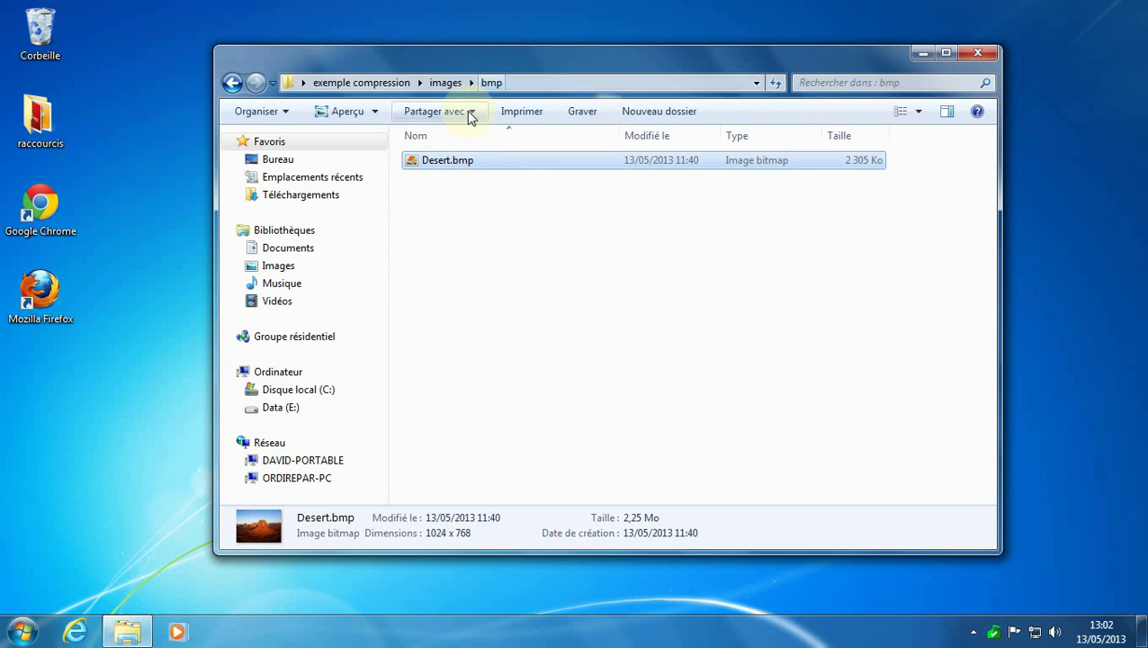
Return to the exemple compression folder and cut and paste Desert.jpg into the jpg subfolder of images
{"action": "left_click", "coordinate": [359, 82]}
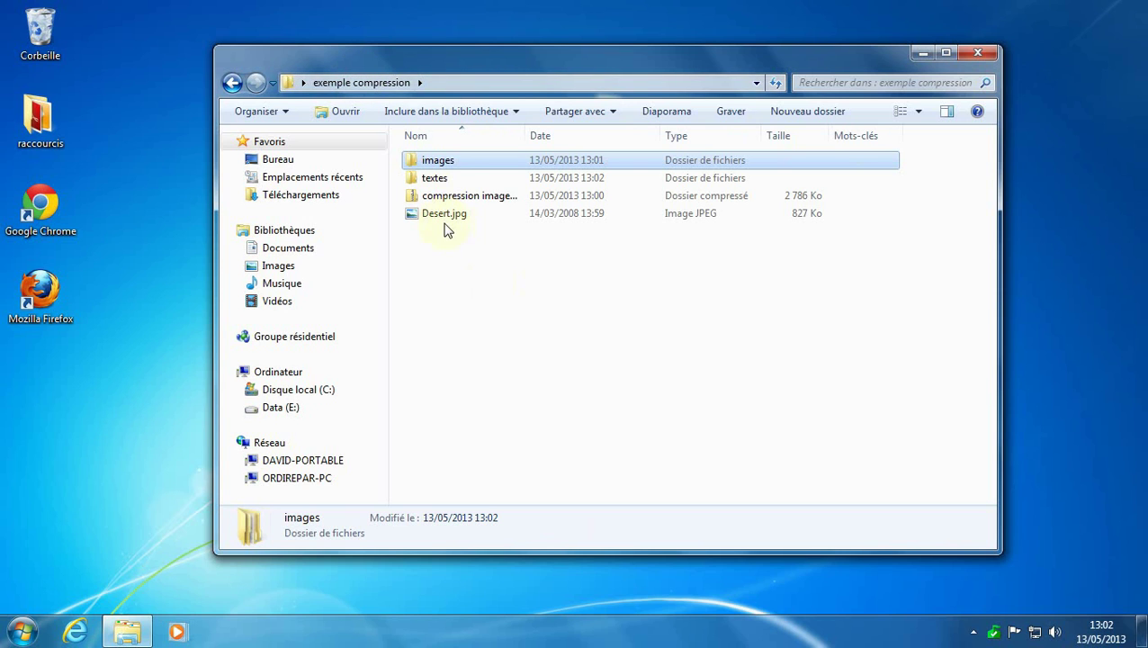
{"action": "mouse_move", "coordinate": [424, 218]}
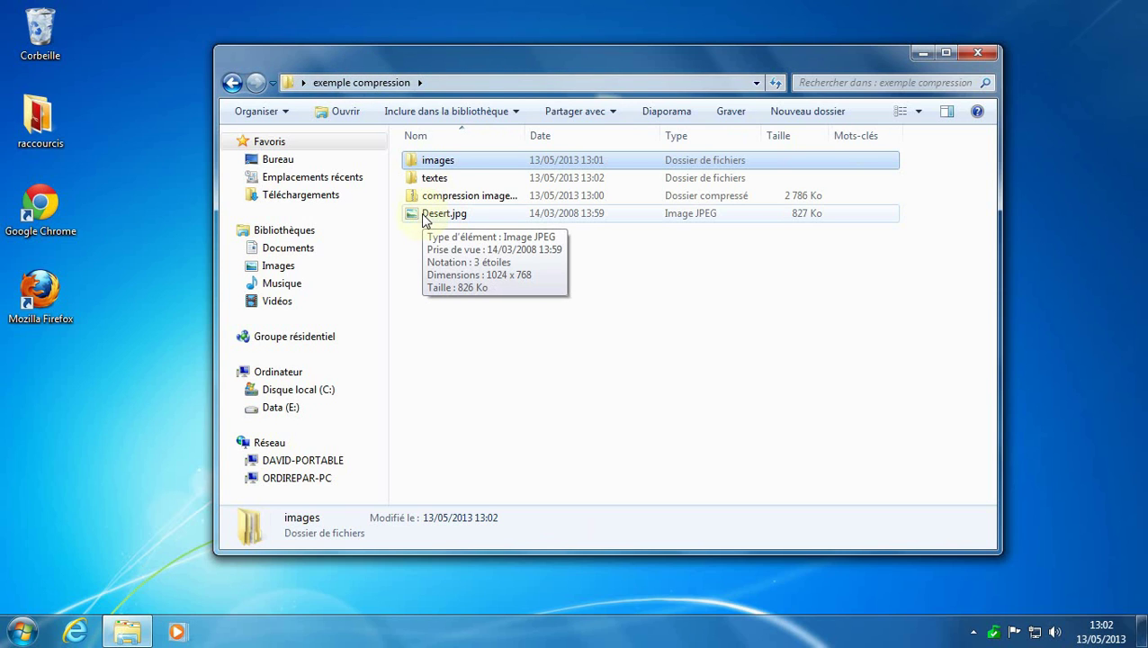
{"action": "right_click", "coordinate": [425, 216]}
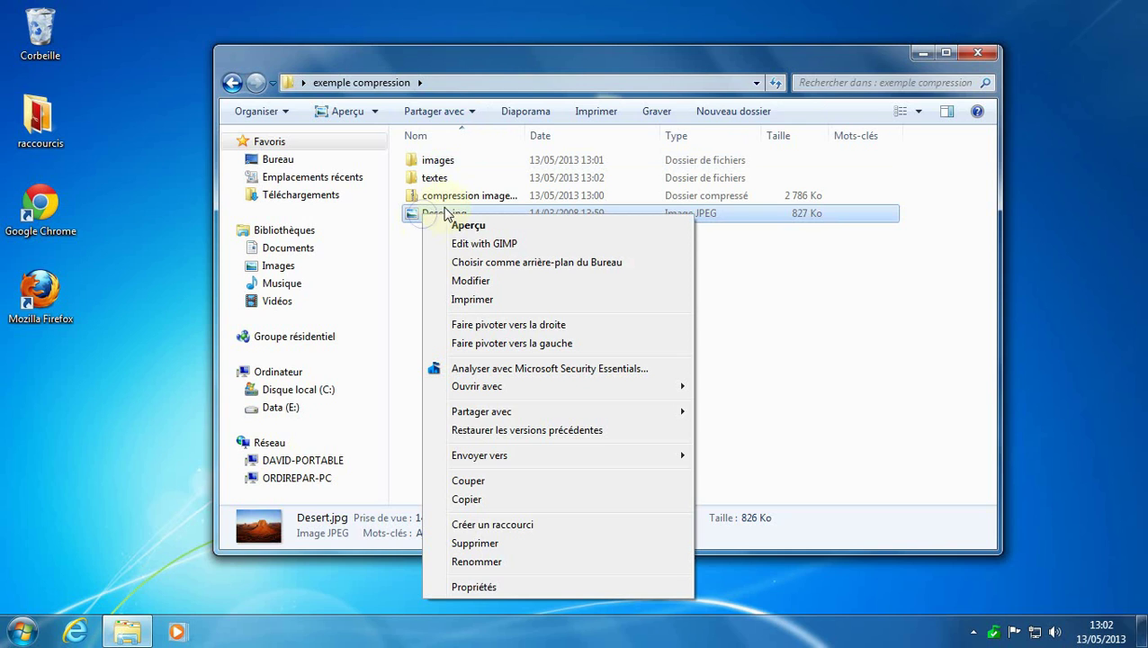
{"action": "left_click", "coordinate": [479, 482]}
{"action": "double_click", "coordinate": [445, 161]}
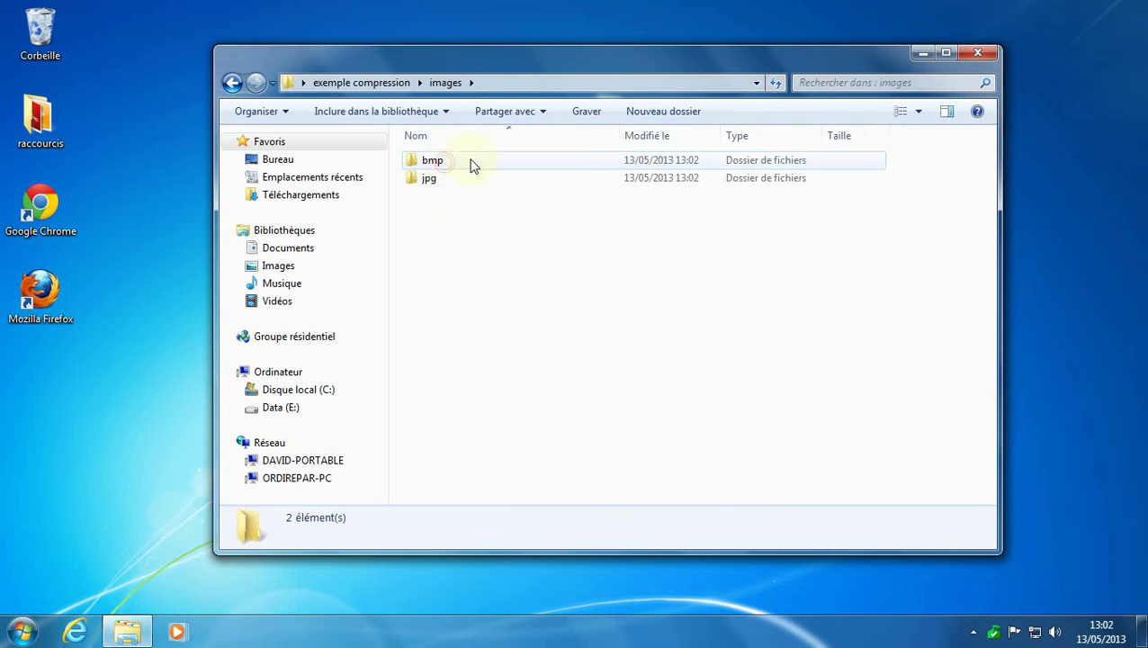
{"action": "double_click", "coordinate": [430, 180]}
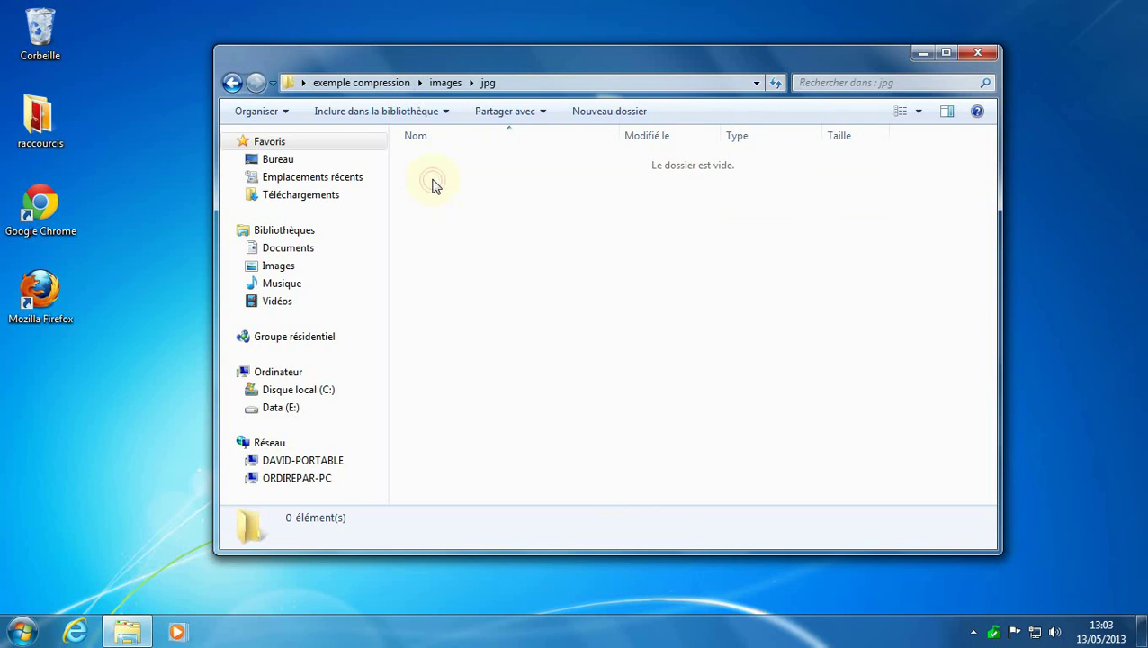
{"action": "right_click", "coordinate": [432, 184]}
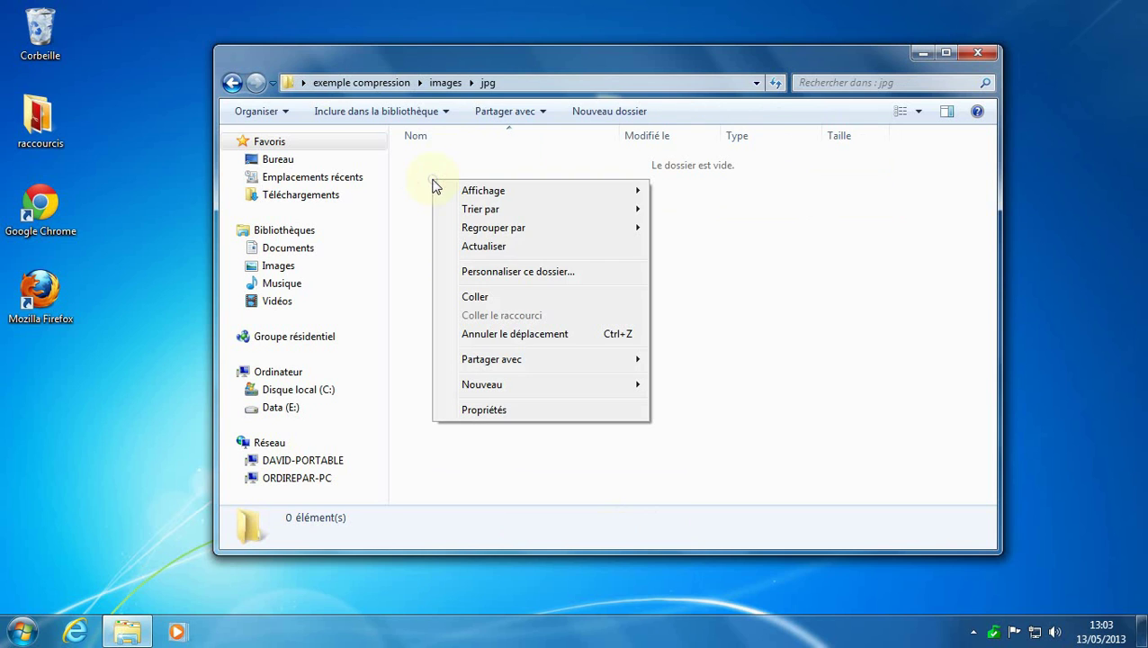
{"action": "left_click", "coordinate": [475, 297]}
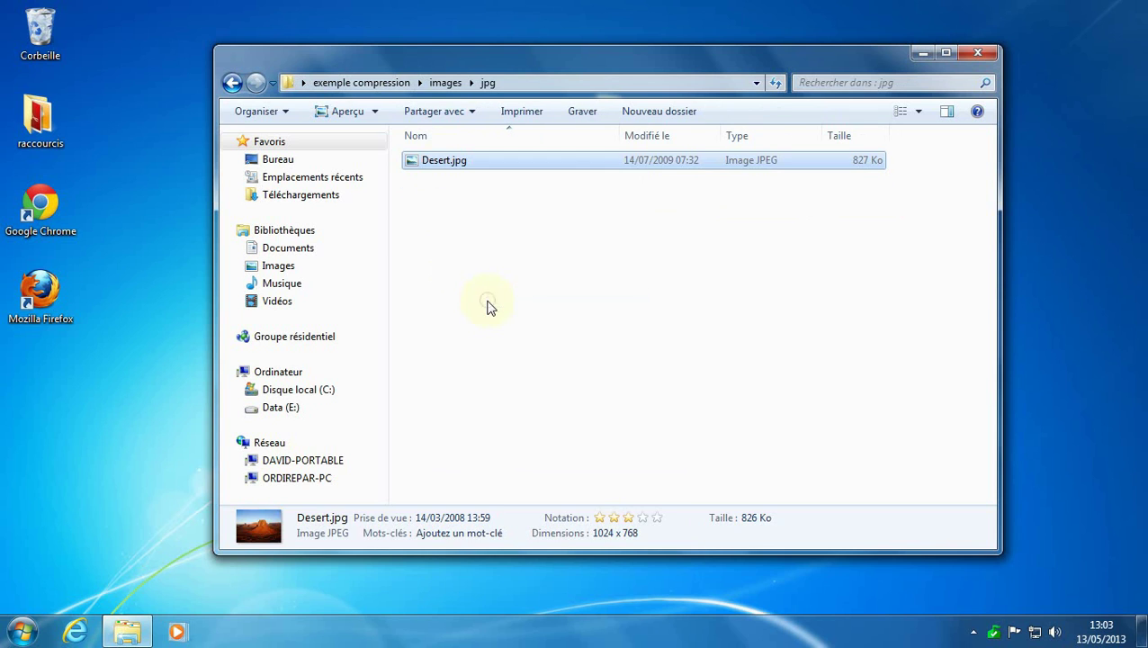
Back in the exemple compression folder, compress the images and textes folders together into one zip archive
{"action": "left_click", "coordinate": [445, 81]}
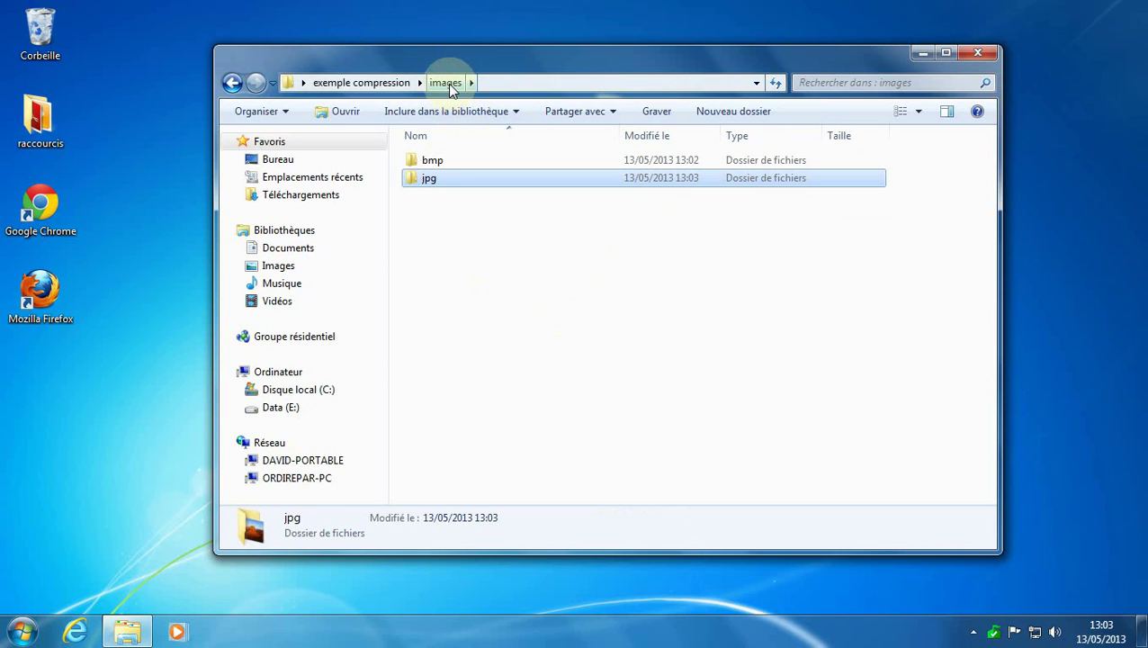
{"action": "left_click", "coordinate": [400, 82]}
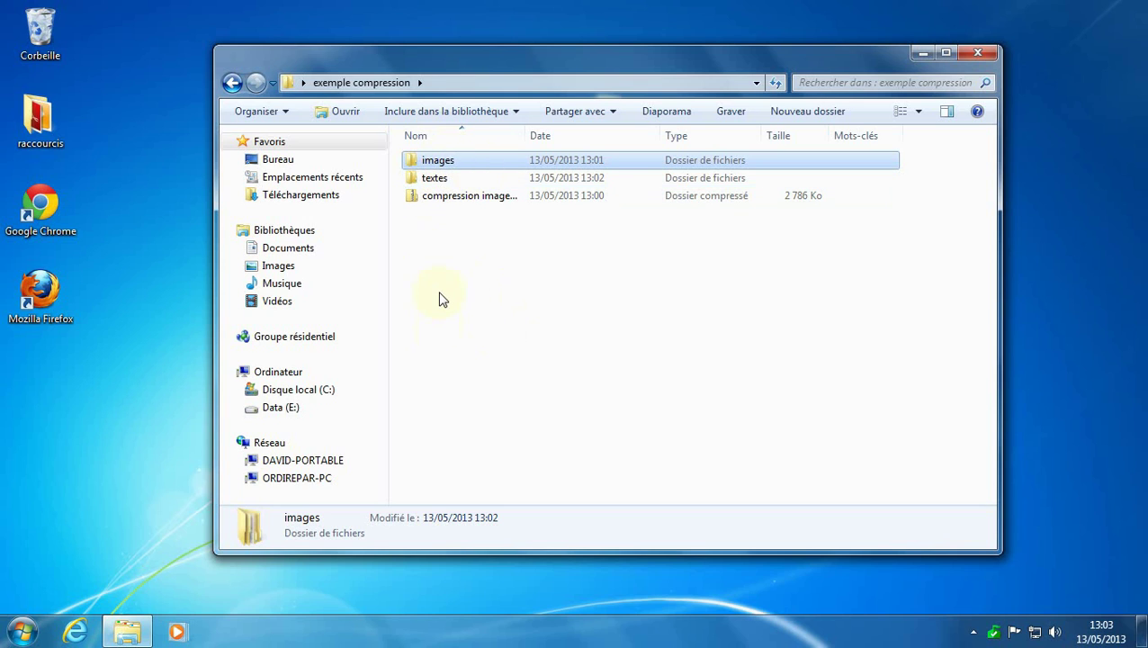
{"action": "left_click", "coordinate": [467, 333]}
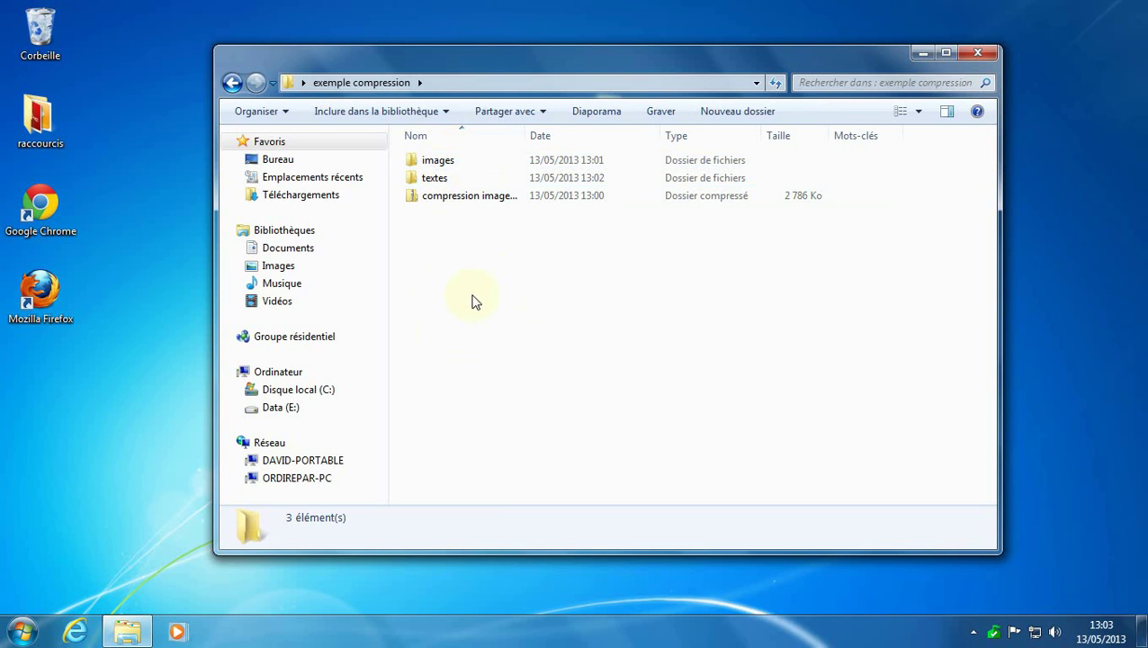
{"action": "left_click", "coordinate": [435, 163]}
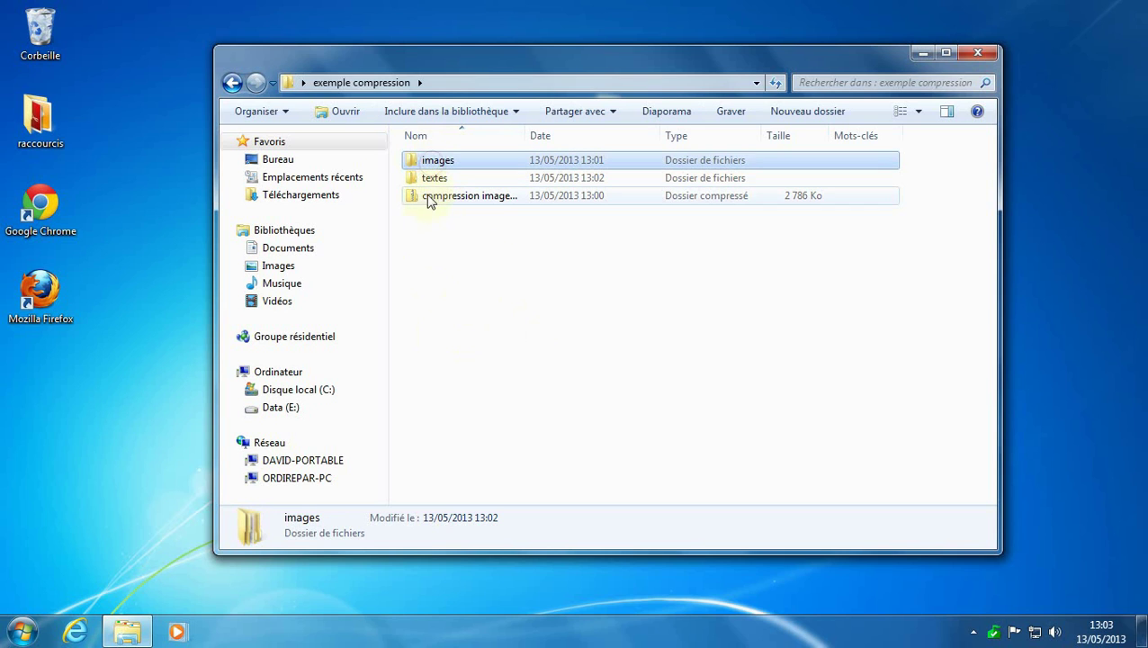
{"action": "left_click", "coordinate": [432, 179], "text": "ctrl"}
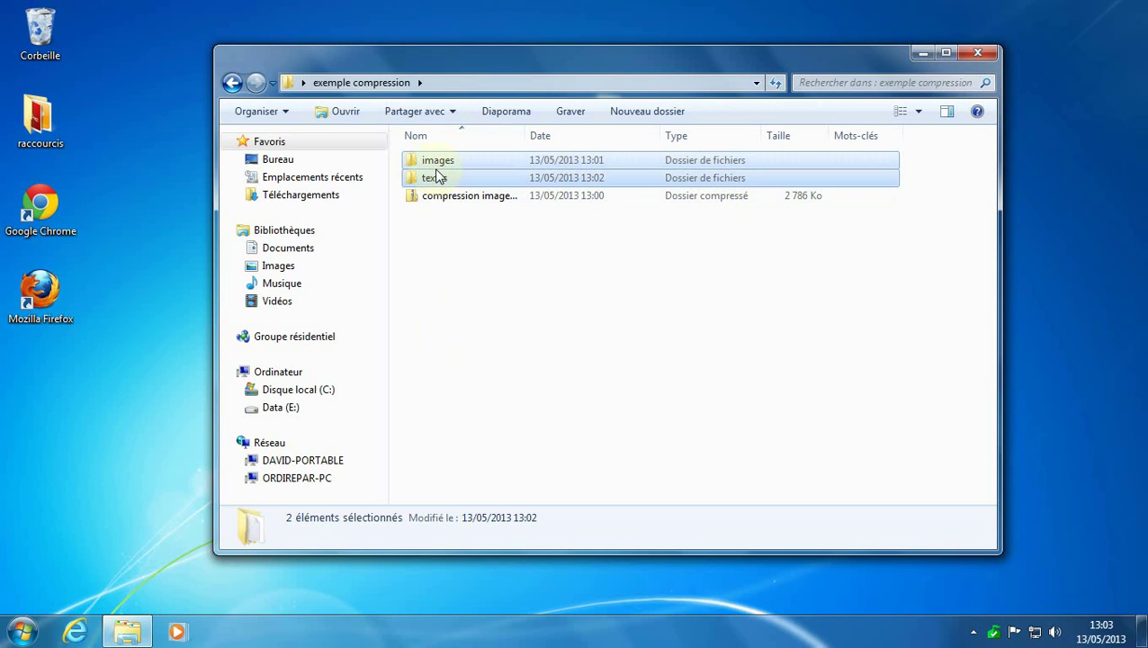
{"action": "right_click", "coordinate": [435, 166]}
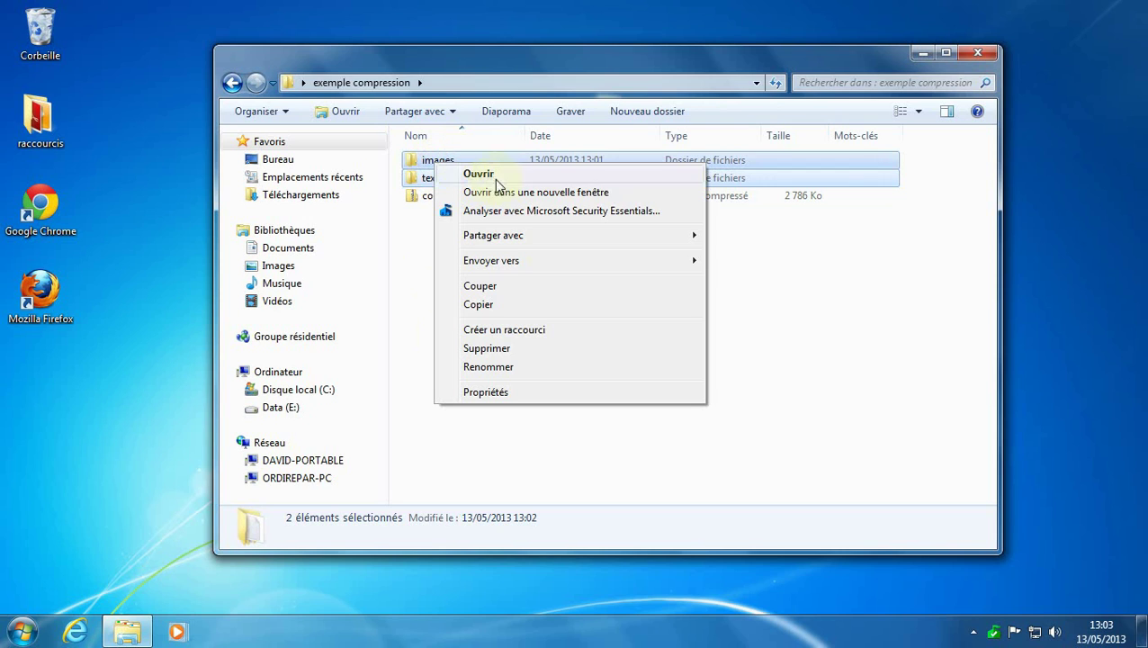
{"action": "mouse_move", "coordinate": [511, 270]}
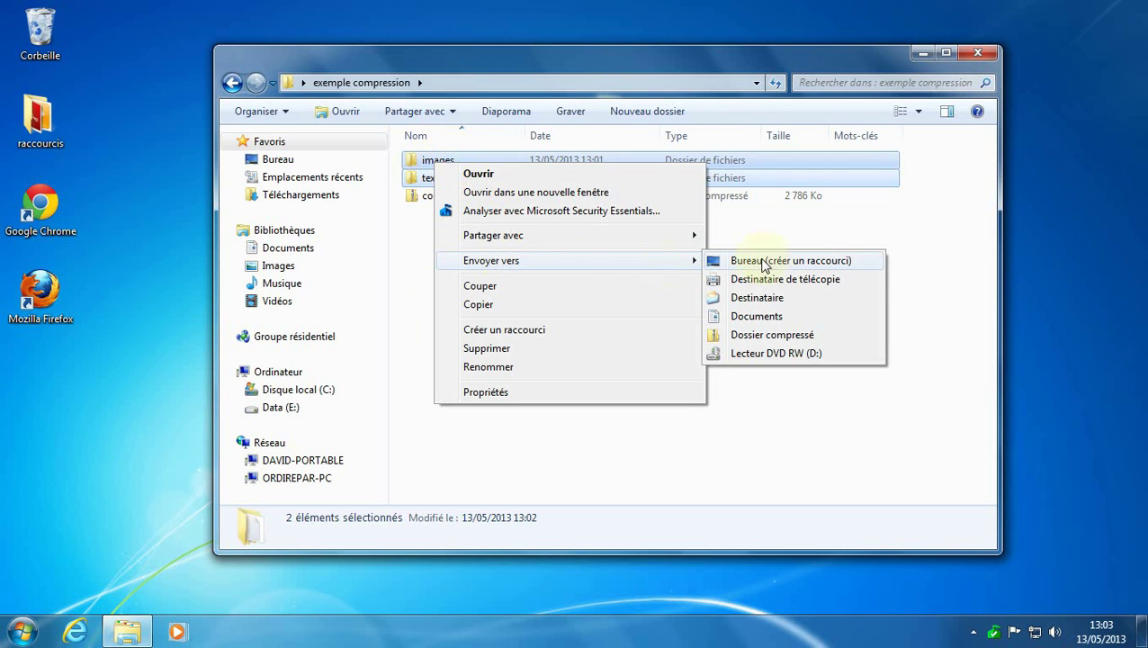
{"action": "left_click", "coordinate": [772, 338]}
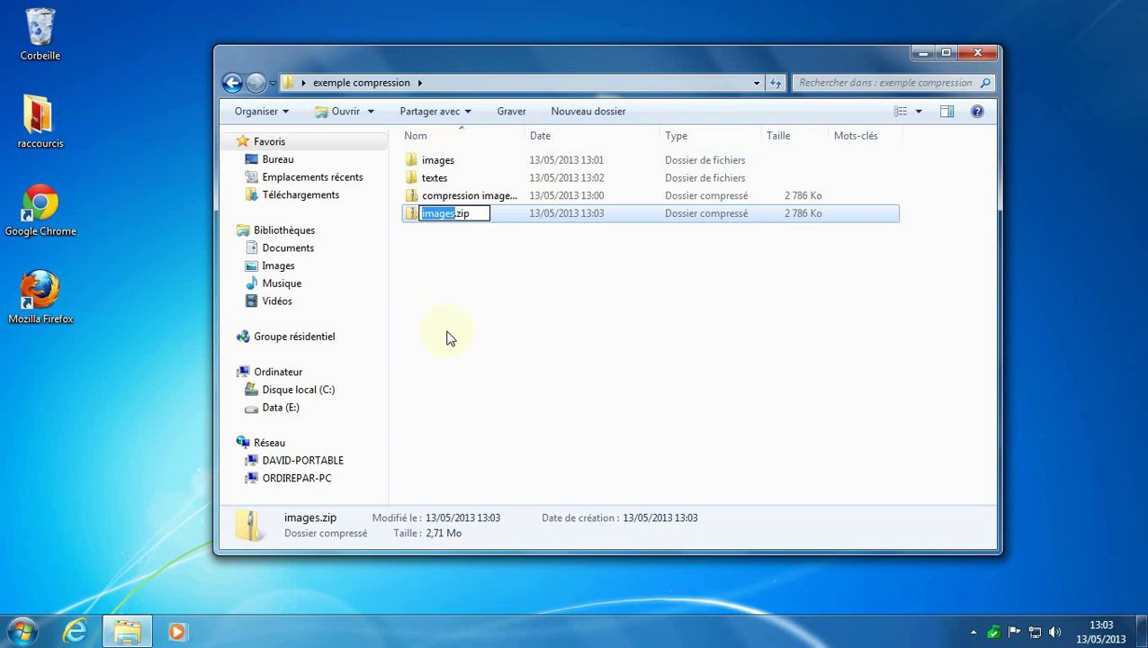
Name the new zip archive "documents compressés.zip"
{"action": "type", "text": "documents"}
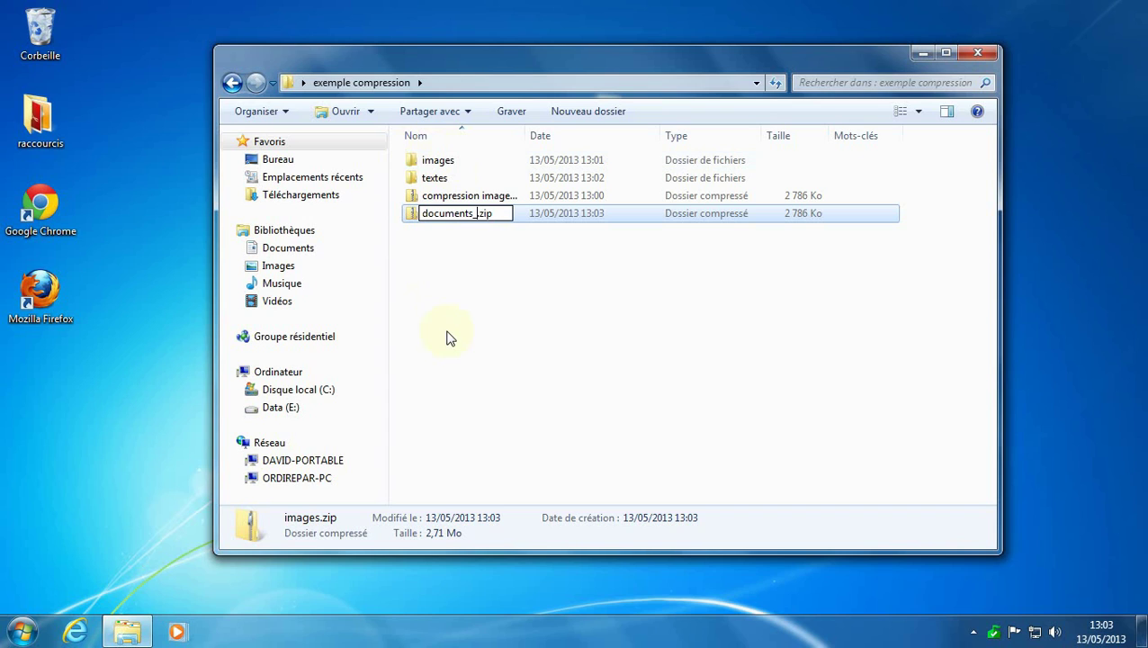
{"action": "type", "text": " compresse"}
{"action": "key", "text": "BackSpace"}
{"action": "type", "text": "éqs"}
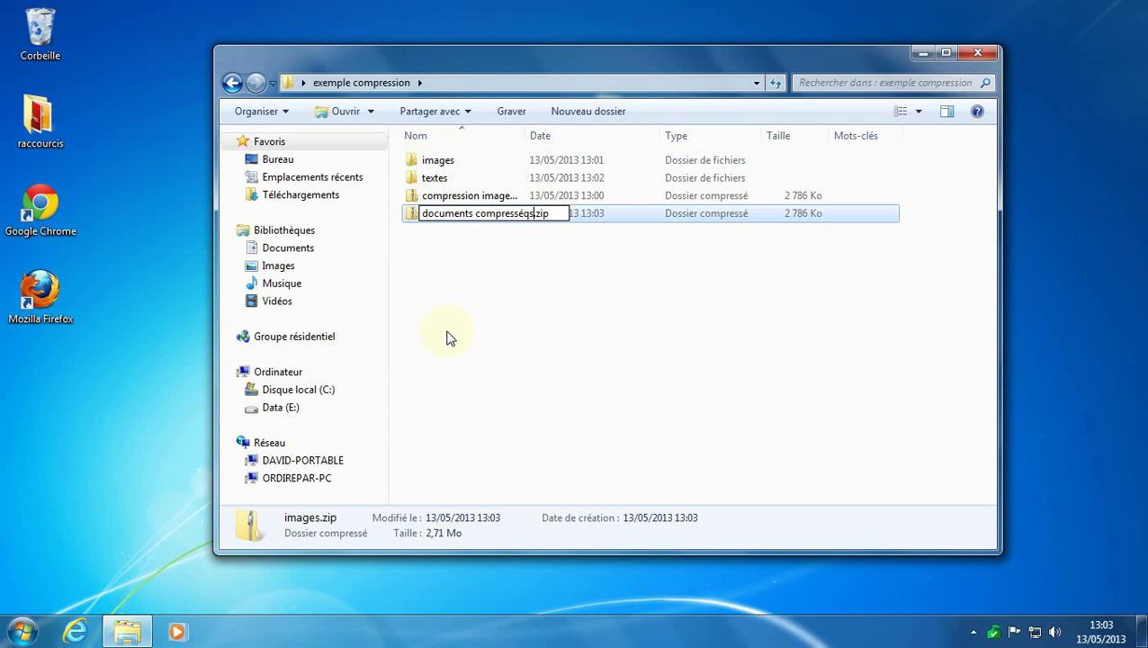
{"action": "key", "text": "BackSpace"}
{"action": "type", "text": "s"}
{"action": "key", "text": "Return"}
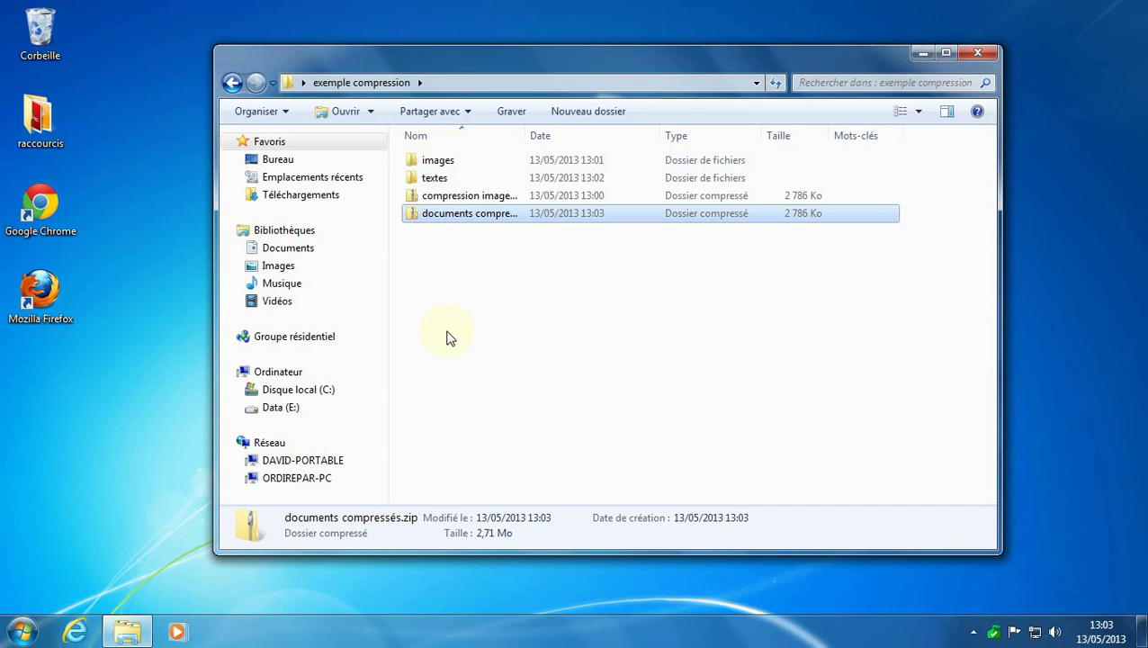
Examine the images folder and its jpg subfolder inside documents compressés.zip, and return to the archive's root
{"action": "double_click", "coordinate": [441, 218]}
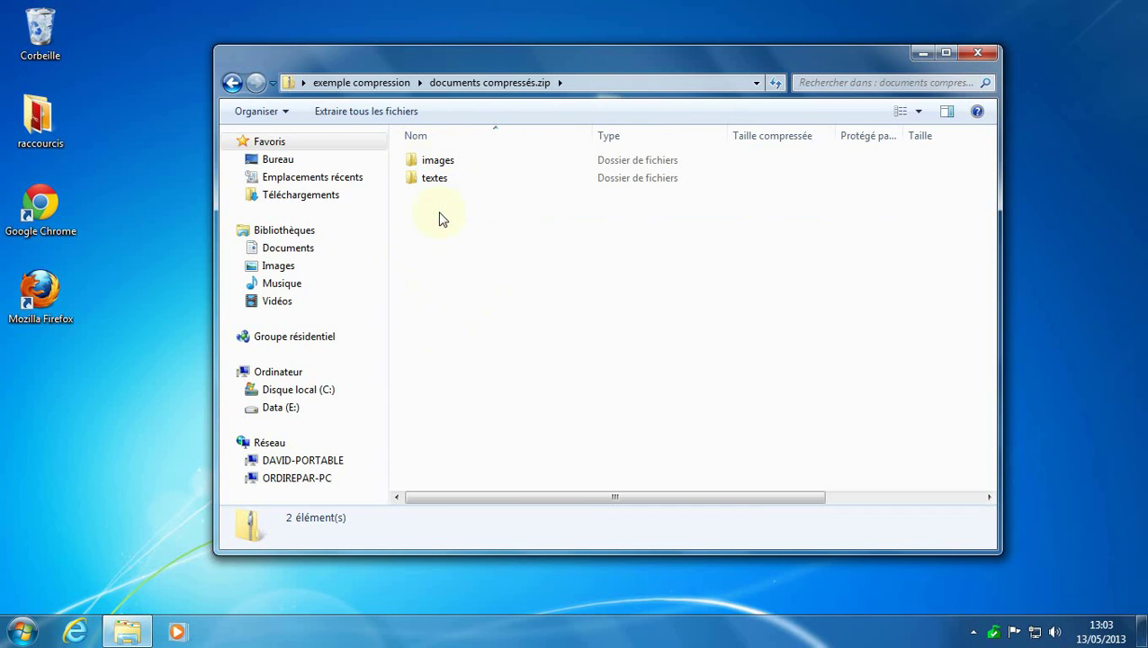
{"action": "double_click", "coordinate": [415, 160]}
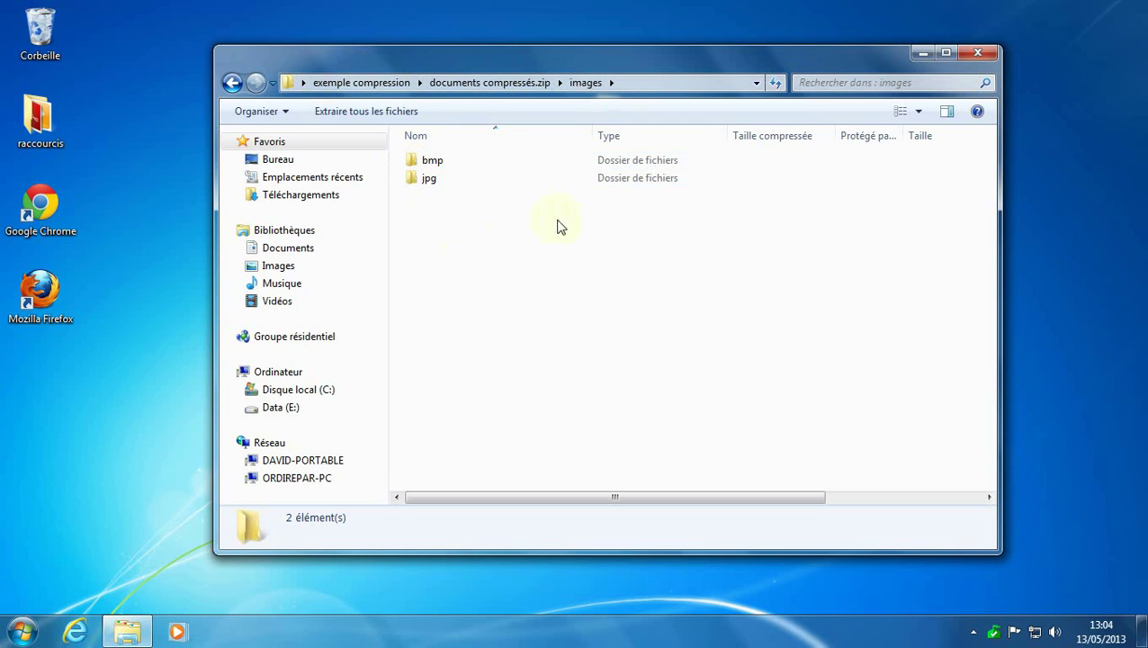
{"action": "double_click", "coordinate": [417, 182]}
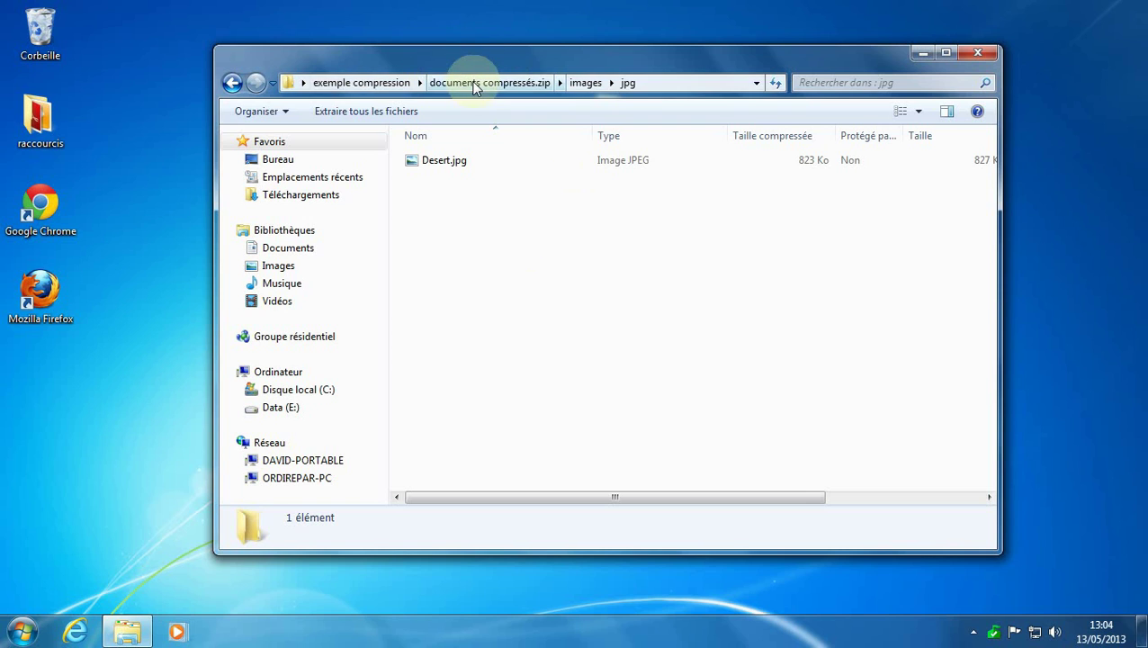
{"action": "left_click", "coordinate": [527, 83]}
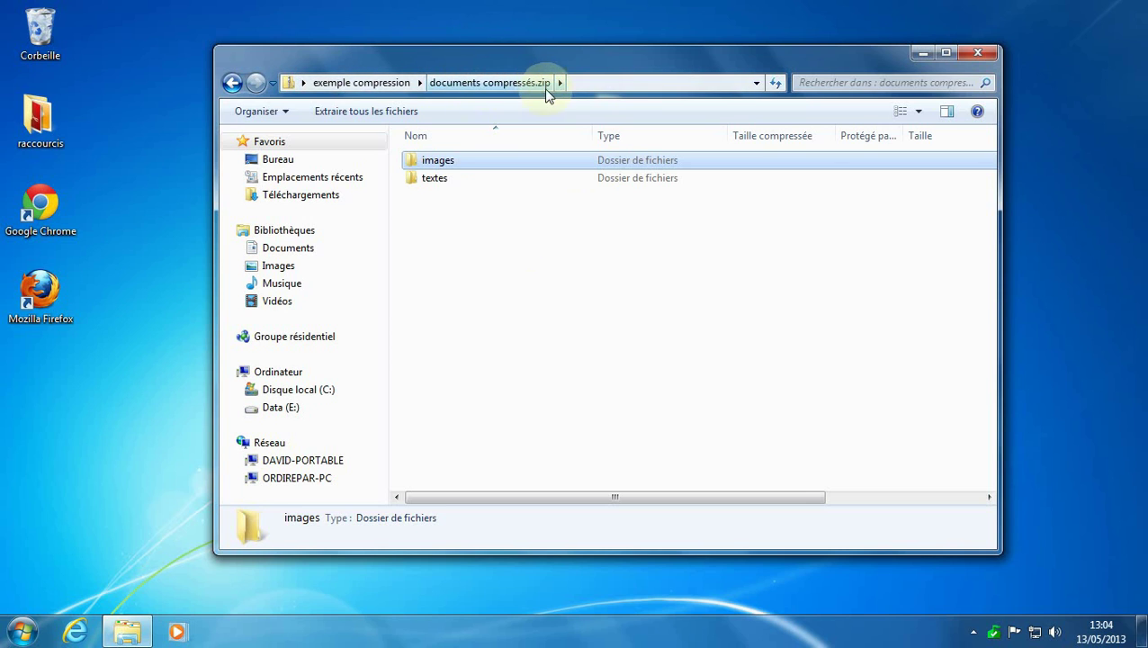
Extract the images and textes folders from documents compressés.zip by copying both and pasting them onto the desktop
{"action": "left_click", "coordinate": [433, 261]}
{"action": "left_click_drag", "start_coordinate": [484, 235], "coordinate": [425, 166]}
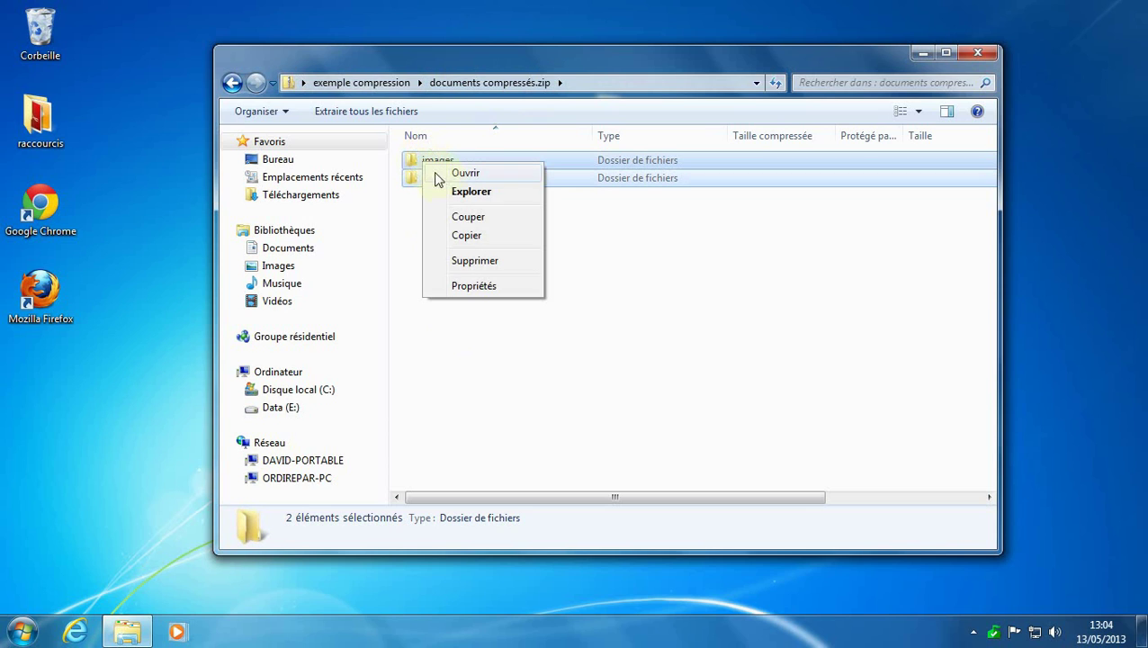
{"action": "left_click", "coordinate": [467, 236]}
{"action": "right_click", "coordinate": [72, 399]}
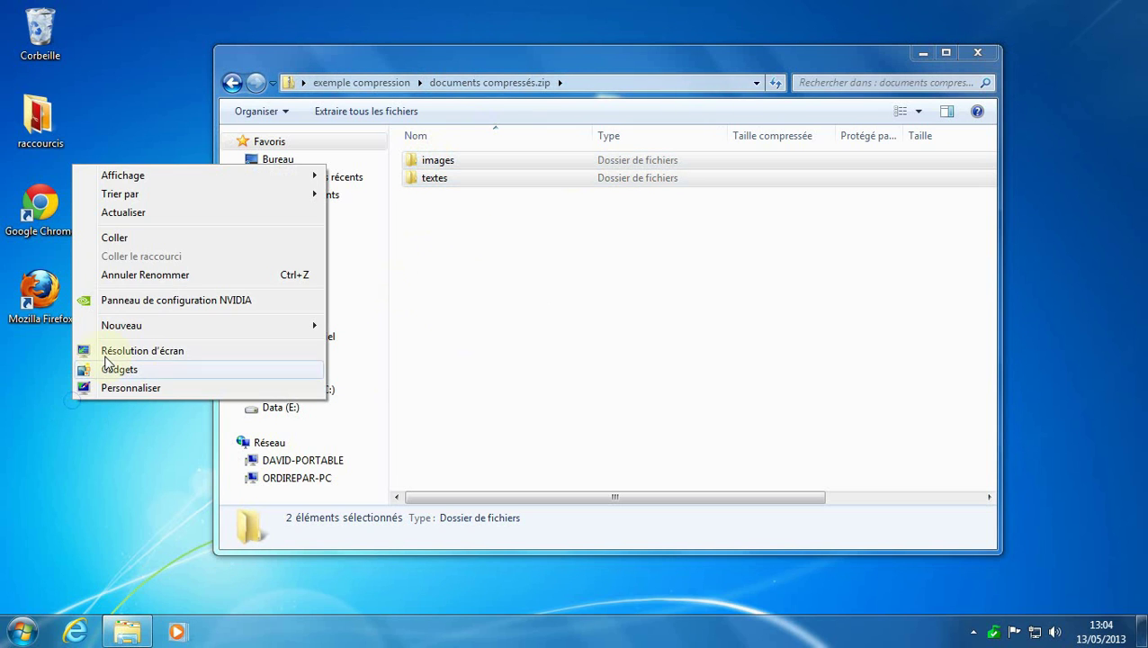
{"action": "left_click", "coordinate": [122, 239]}
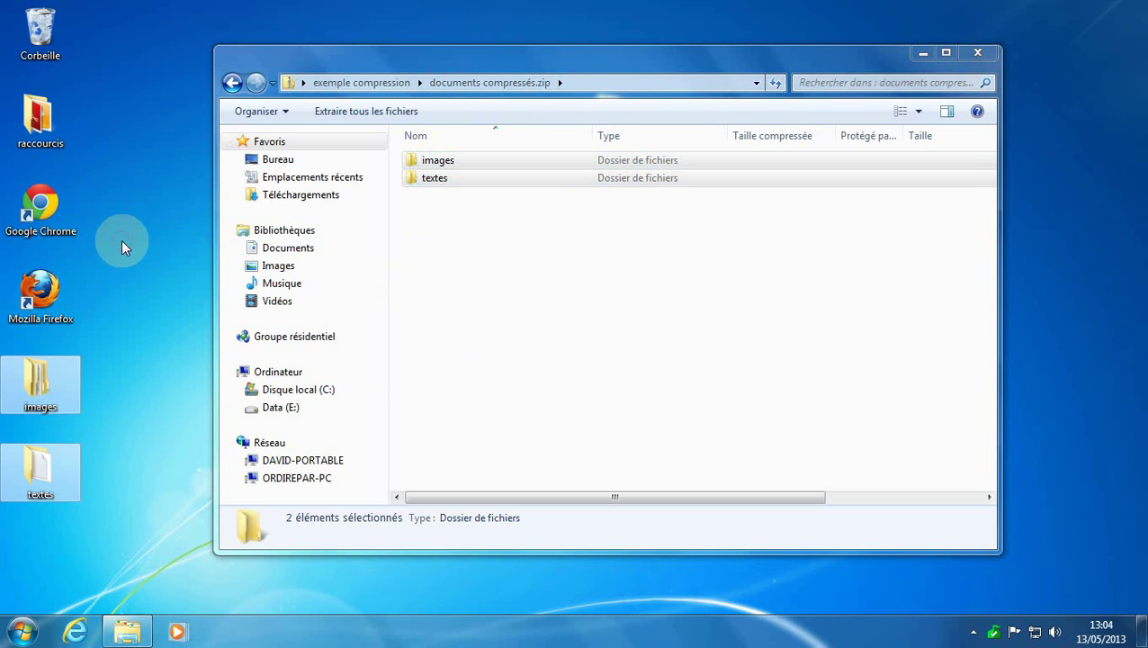
{"action": "left_click", "coordinate": [132, 400]}
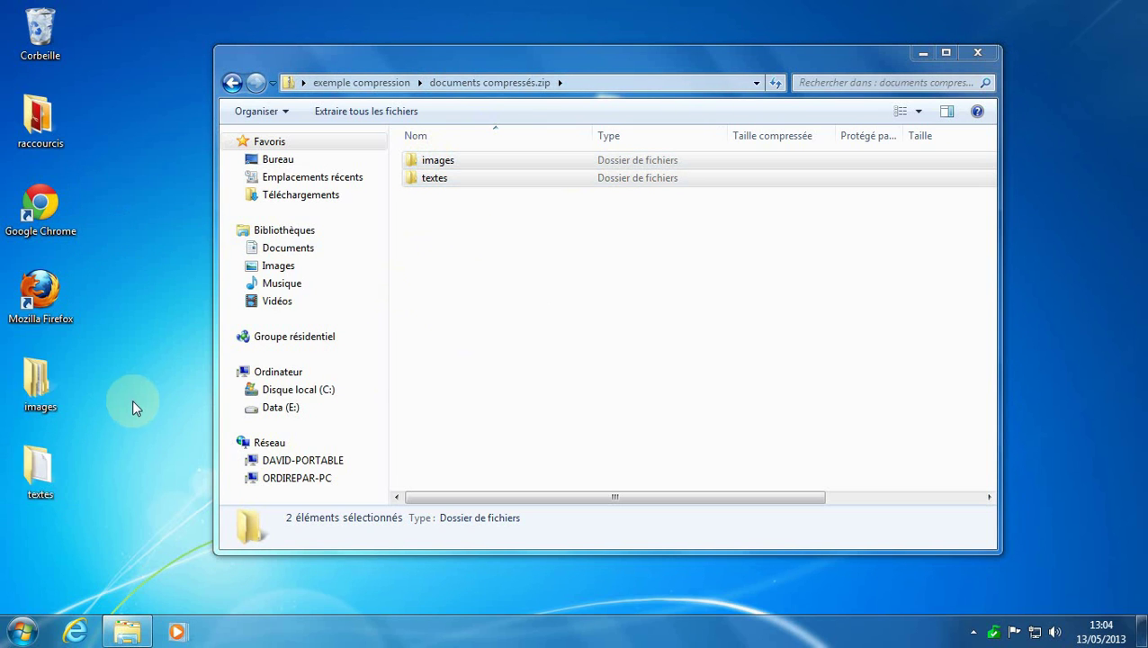
Examine the extracted images folder on the desktop, including its bmp and jpg subfolders, and close its window
{"action": "double_click", "coordinate": [27, 470]}
{"action": "left_click", "coordinate": [992, 77]}
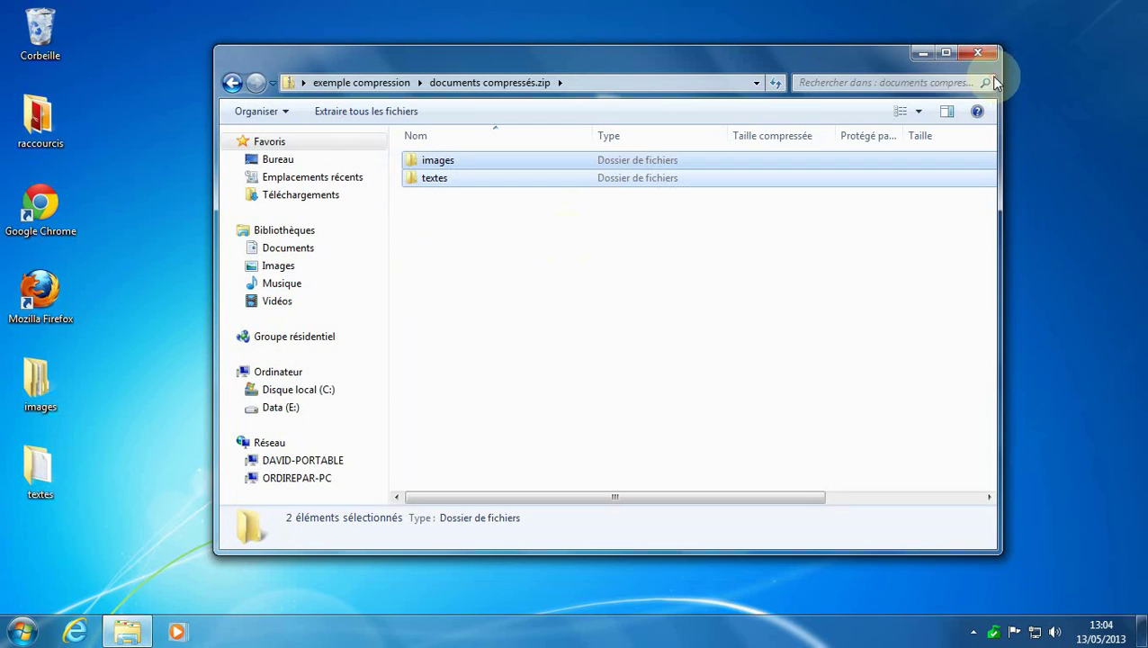
{"action": "double_click", "coordinate": [40, 382]}
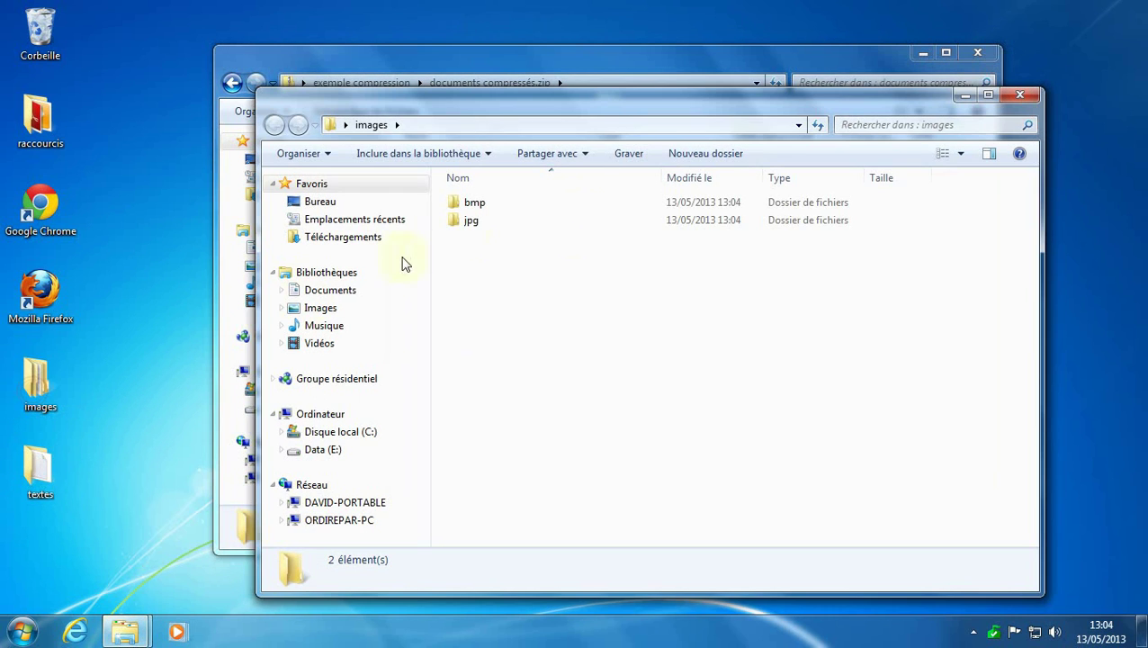
{"action": "double_click", "coordinate": [474, 203]}
{"action": "right_click", "coordinate": [415, 177]}
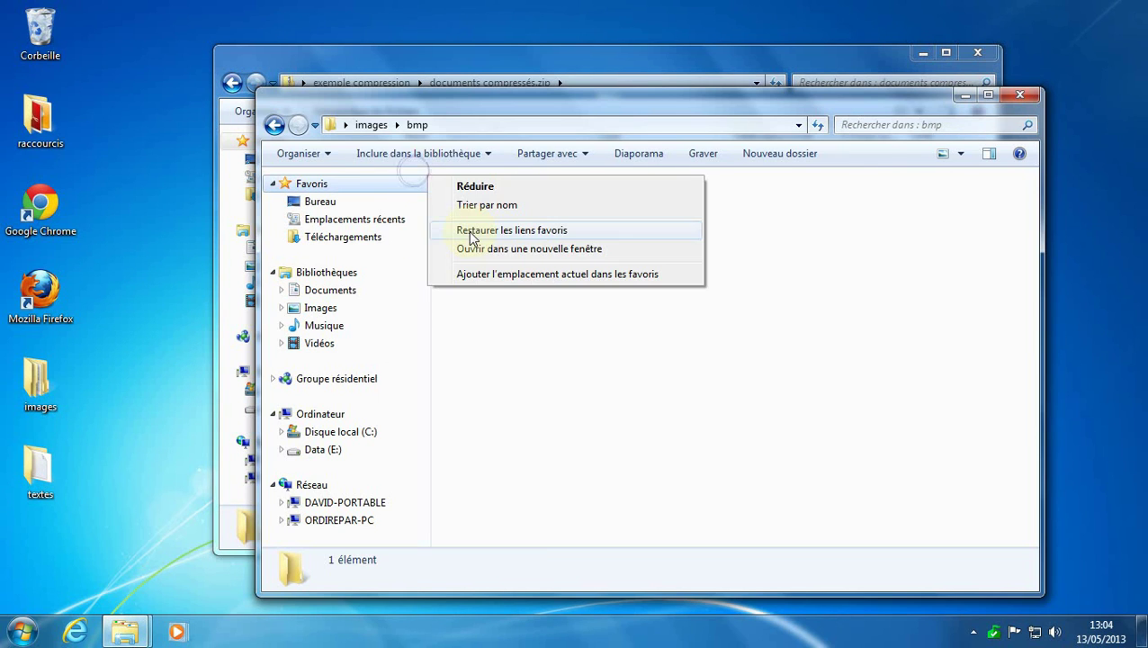
{"action": "left_click", "coordinate": [372, 129]}
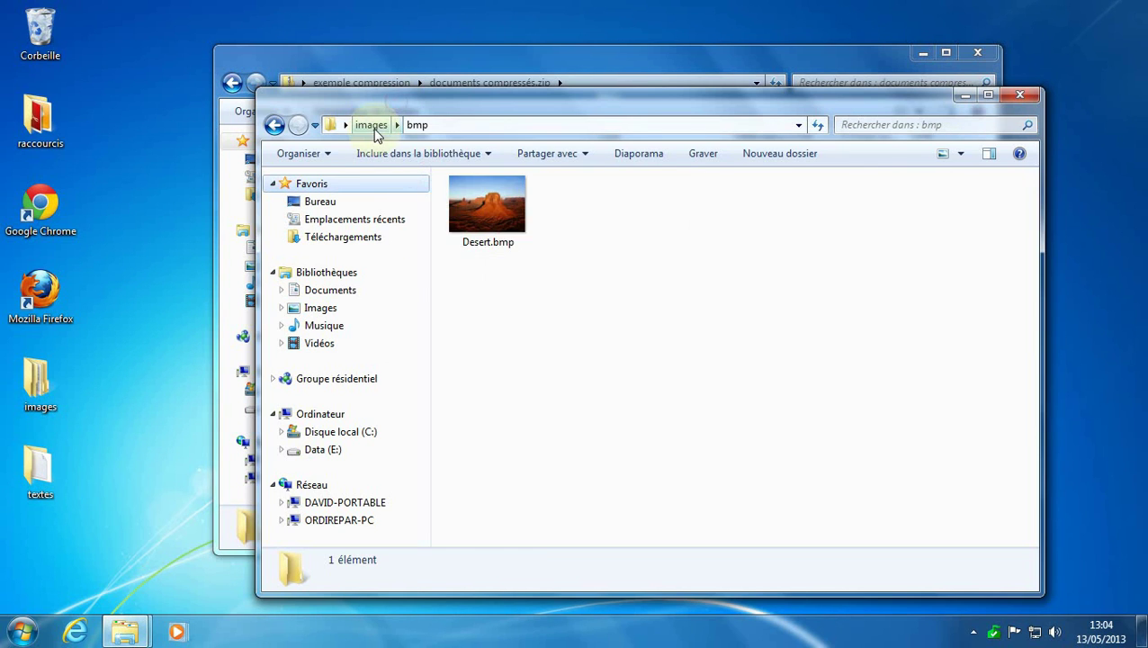
{"action": "left_click", "coordinate": [374, 127]}
{"action": "double_click", "coordinate": [475, 223]}
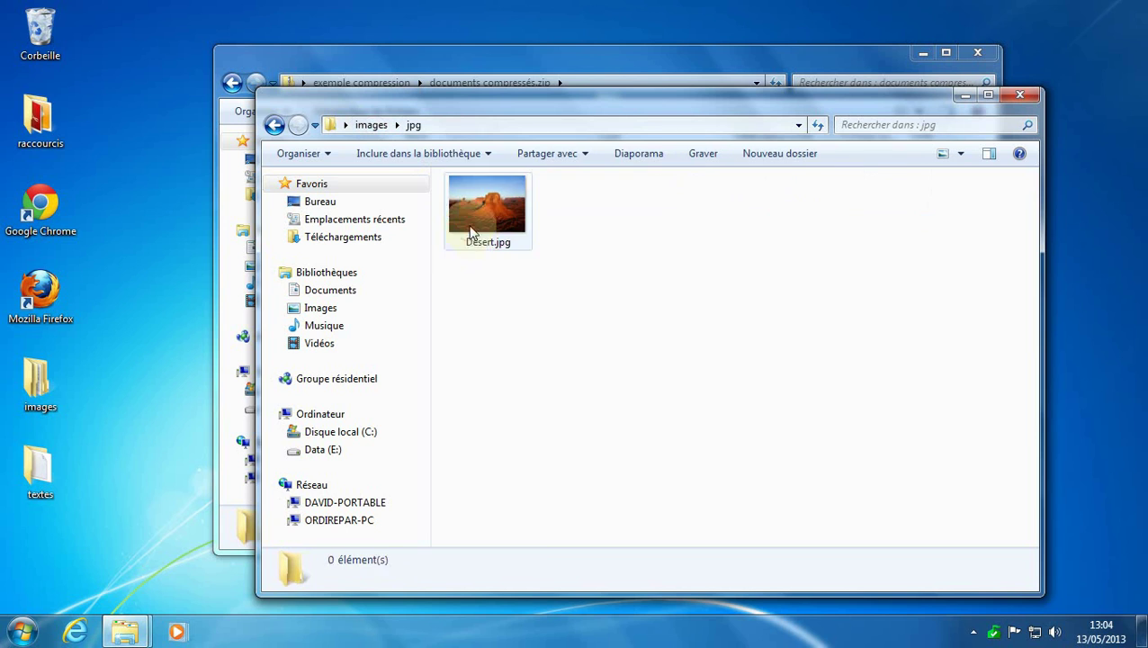
{"action": "left_click", "coordinate": [1022, 95]}
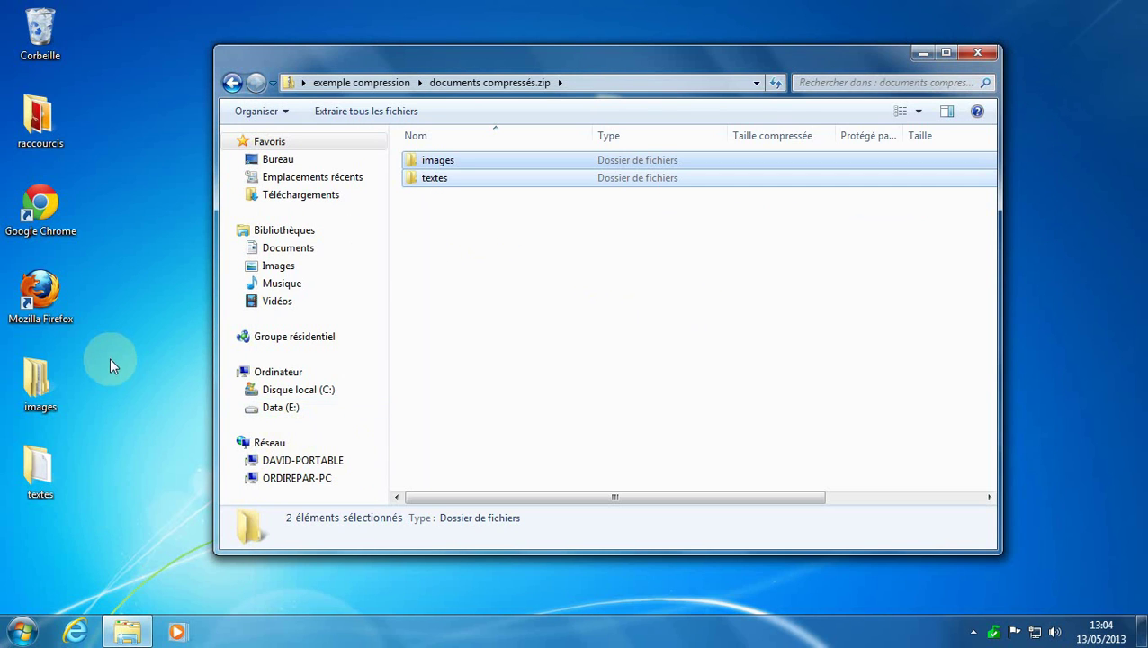
Delete the extracted images and textes folders from the desktop, sending both to the recycle bin
{"action": "left_click", "coordinate": [103, 398]}
{"action": "left_click_drag", "start_coordinate": [121, 357], "coordinate": [72, 556]}
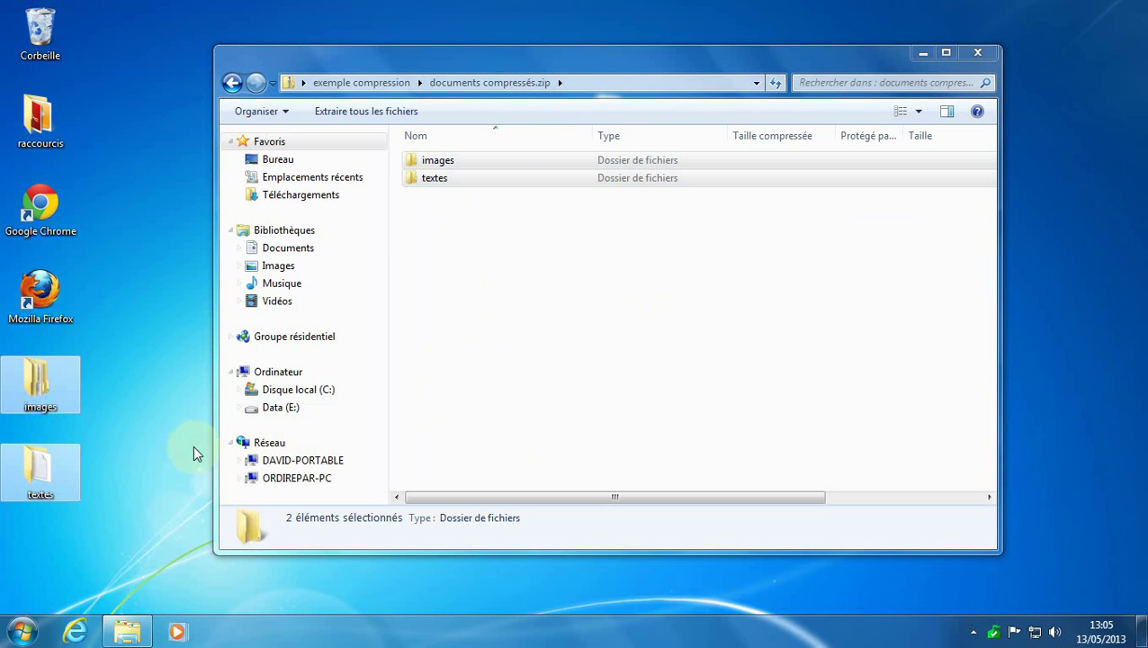
{"action": "right_click", "coordinate": [46, 384]}
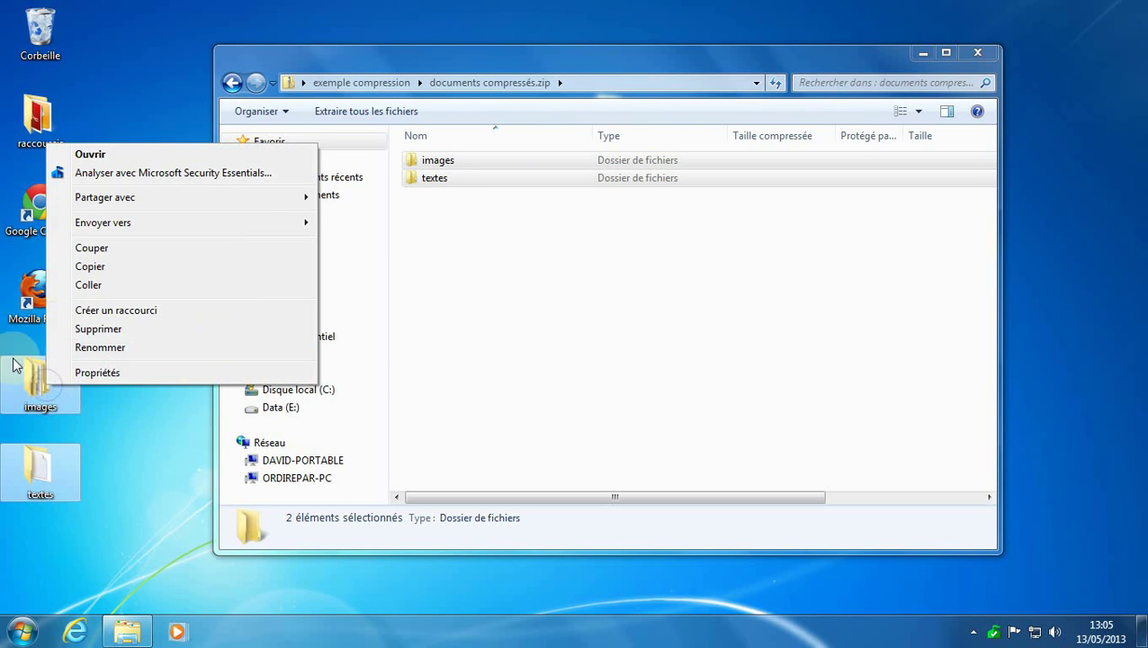
{"action": "left_click", "coordinate": [93, 329]}
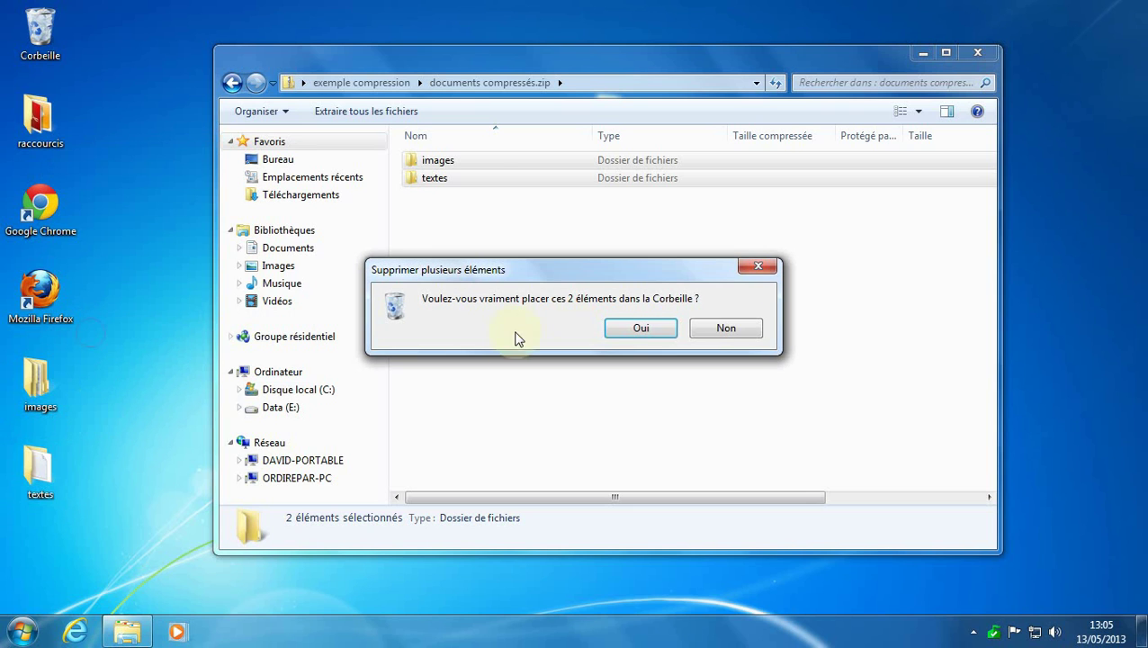
{"action": "left_click", "coordinate": [637, 328]}
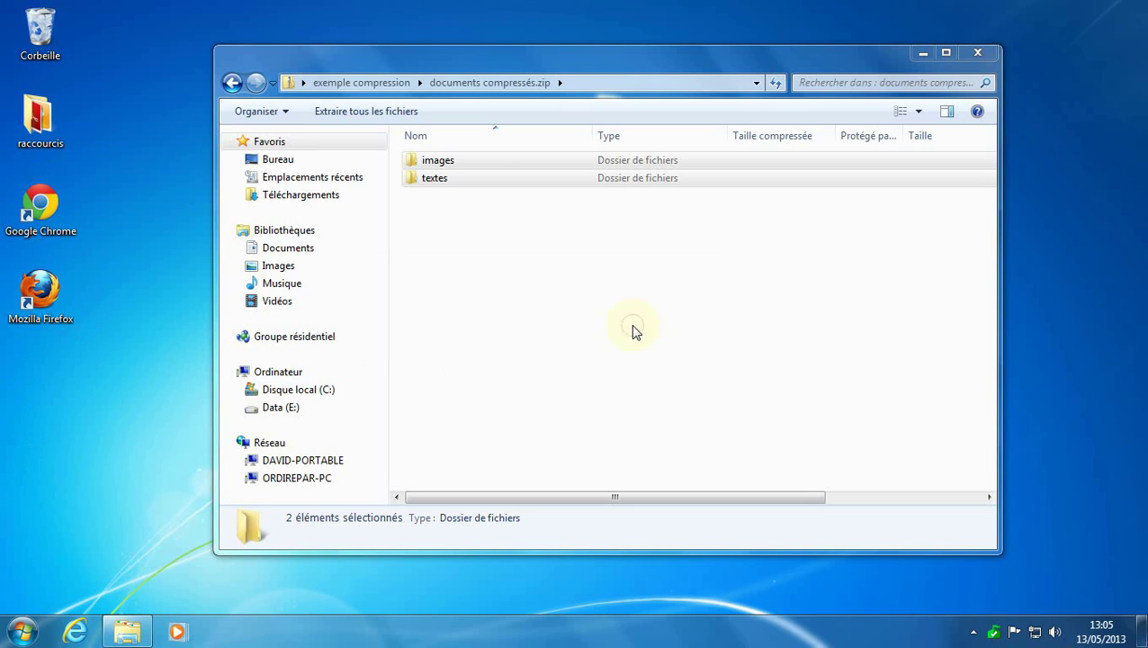
Return to the exemple compression folder, move its window aside, and create a desktop folder named "decompression"
{"action": "left_click", "coordinate": [381, 83]}
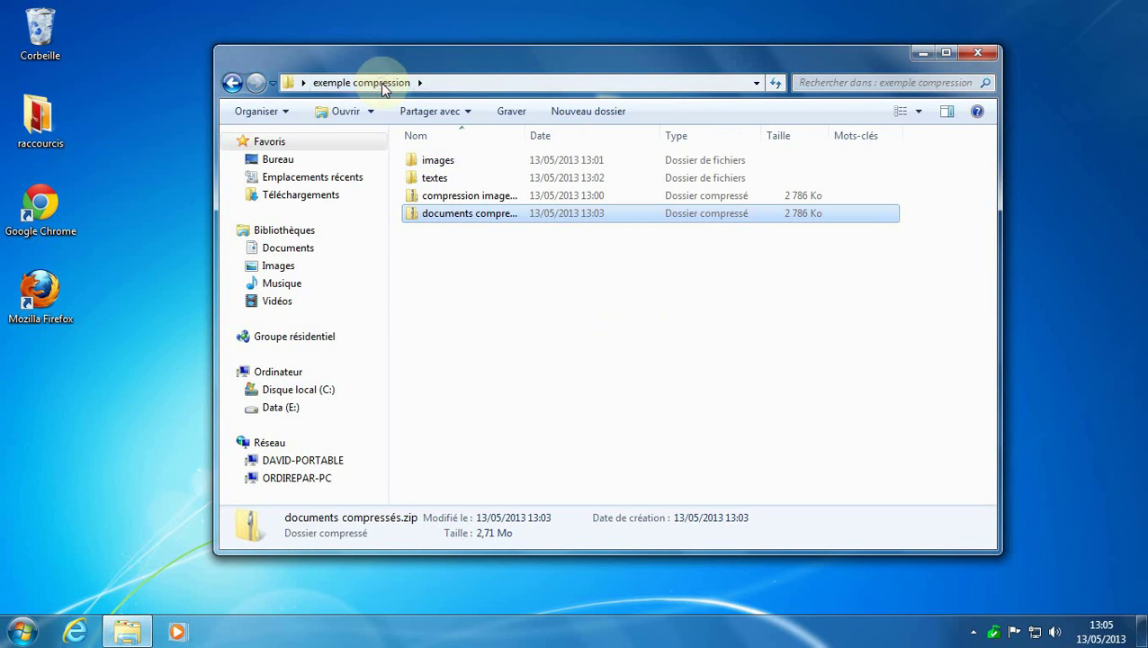
{"action": "left_click_drag", "start_coordinate": [585, 74], "coordinate": [828, 76]}
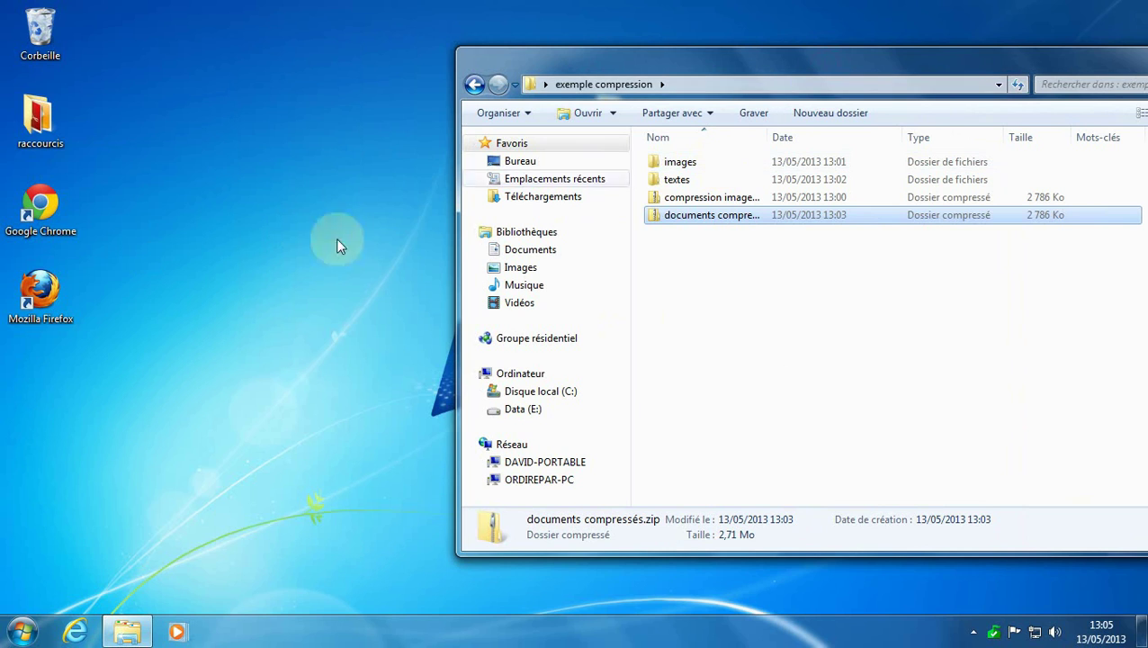
{"action": "right_click", "coordinate": [207, 185]}
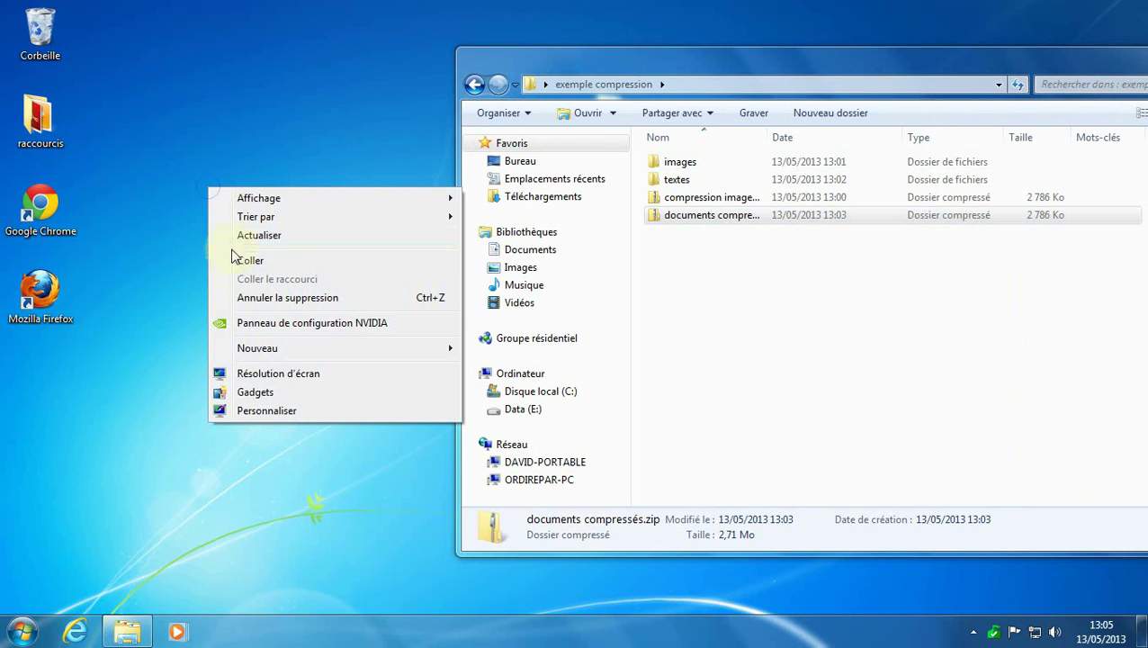
{"action": "mouse_move", "coordinate": [243, 356]}
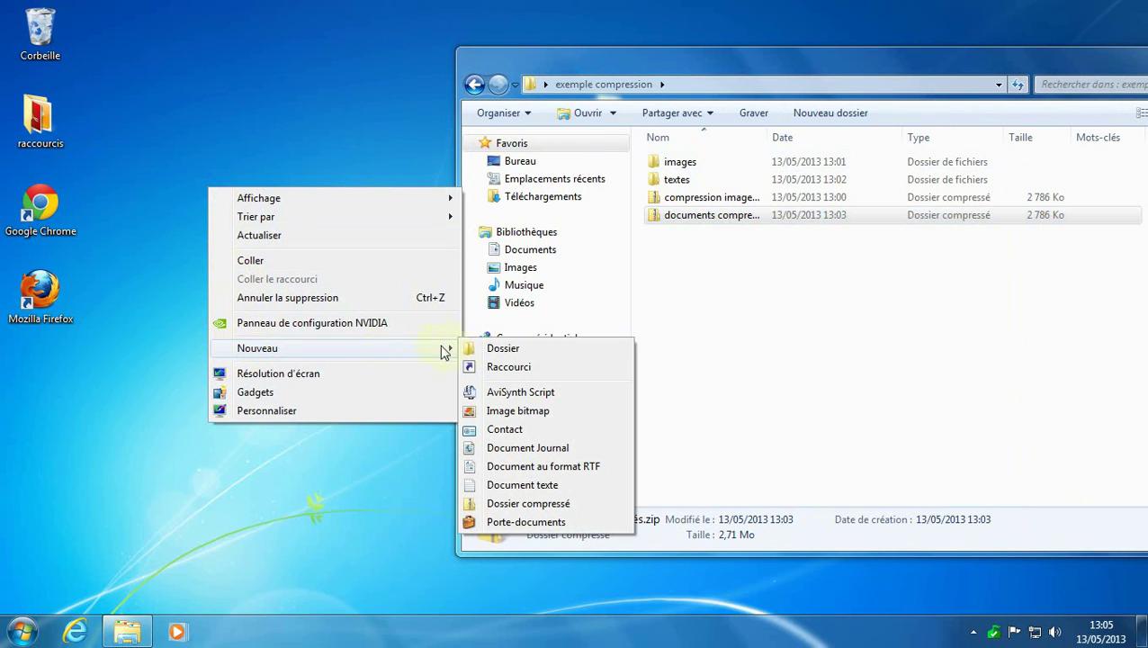
{"action": "left_click", "coordinate": [477, 353]}
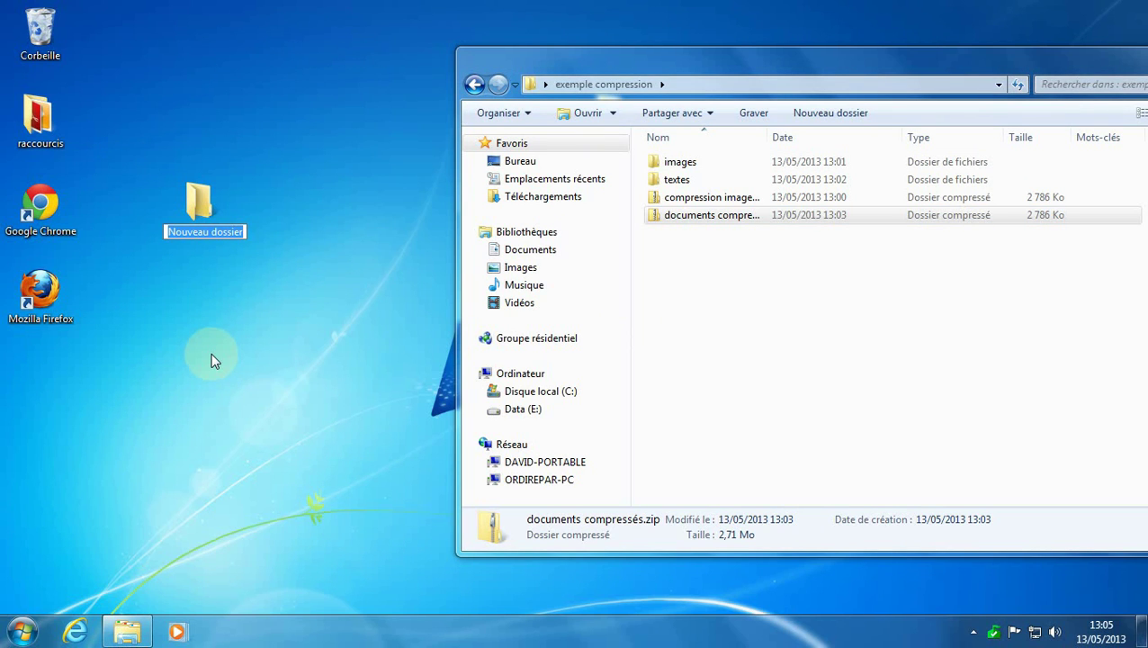
{"action": "type", "text": "de"}
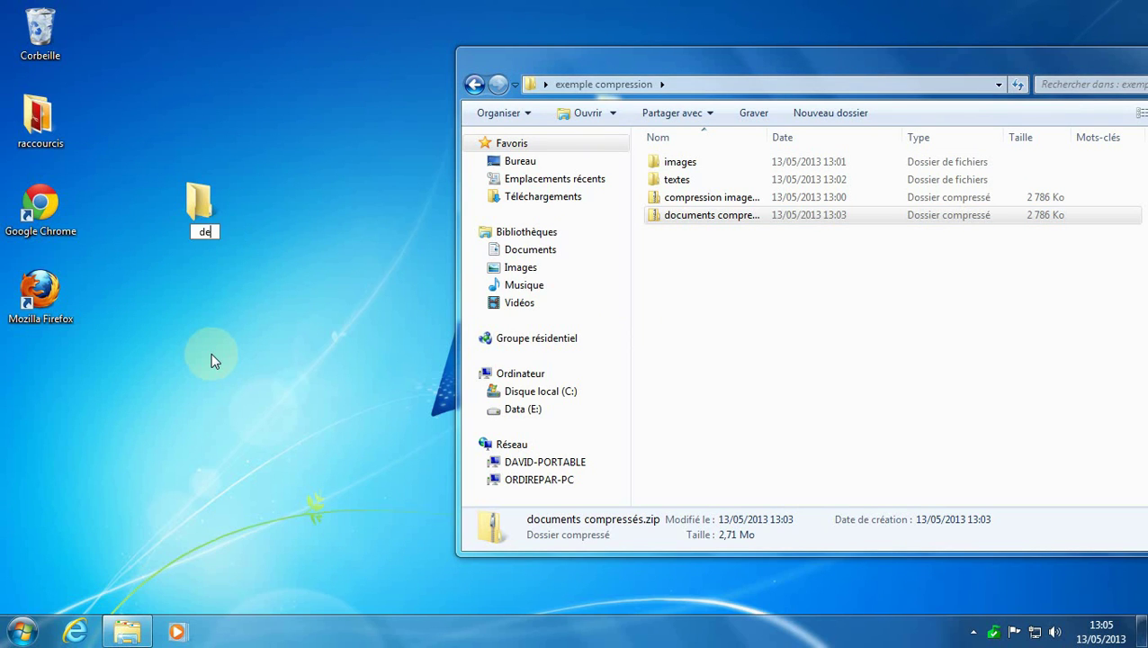
{"action": "type", "text": "compression"}
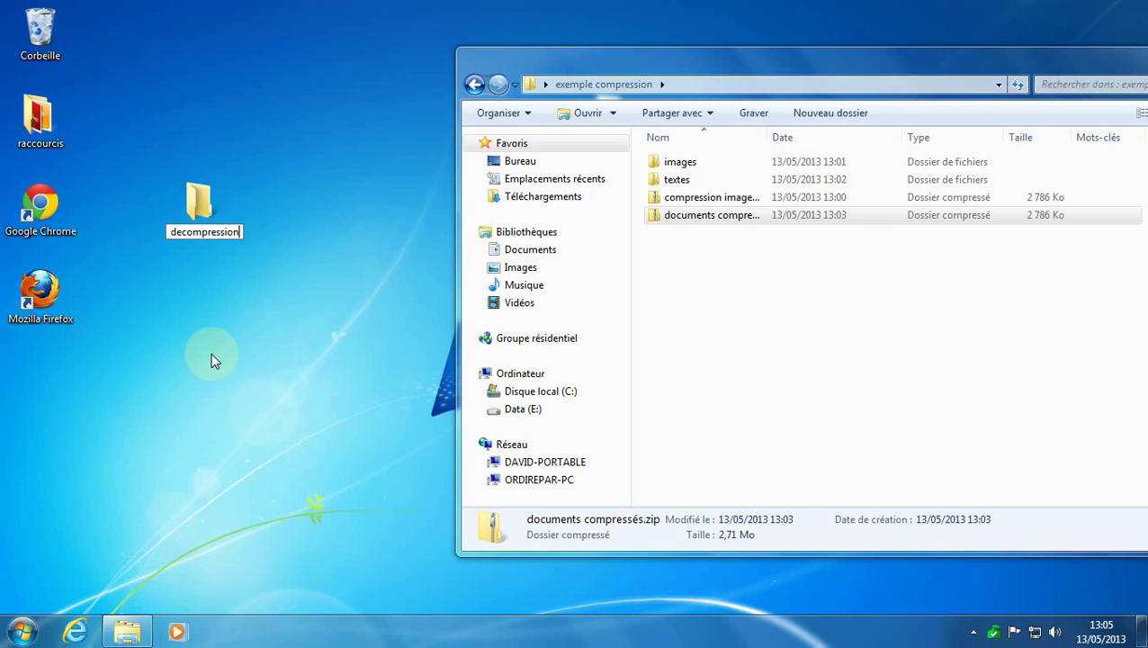
{"action": "key", "text": "Return"}
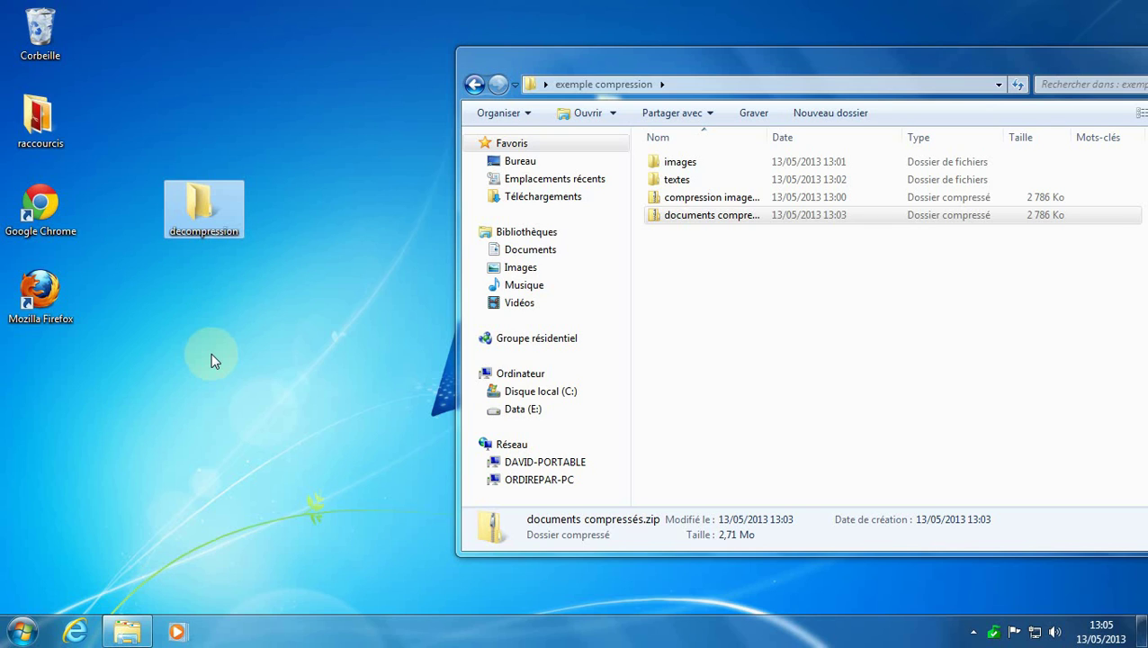
Open the decompression folder and arrange its window side by side with the exemple compression window
{"action": "double_click", "coordinate": [206, 209]}
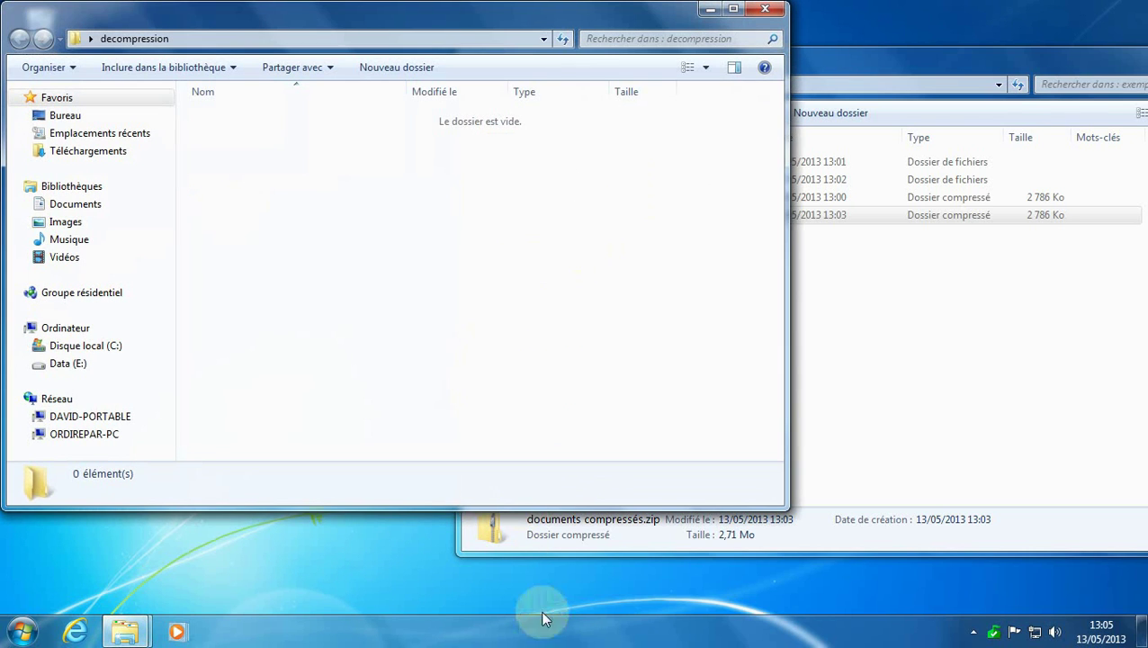
{"action": "right_click", "coordinate": [543, 635]}
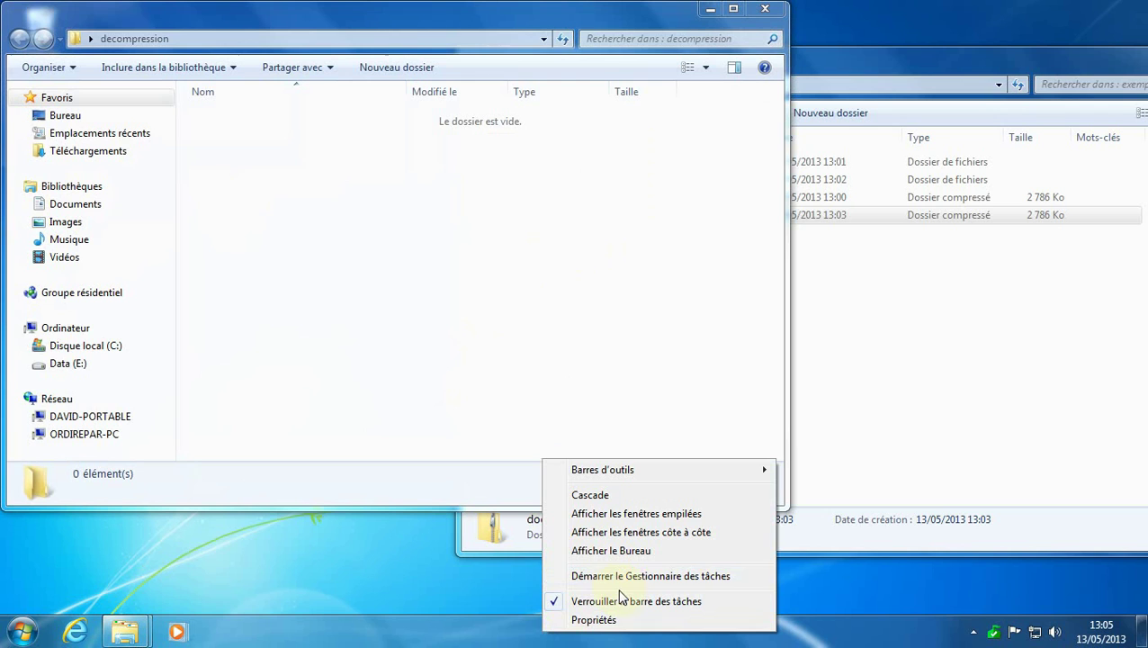
{"action": "left_click", "coordinate": [615, 535]}
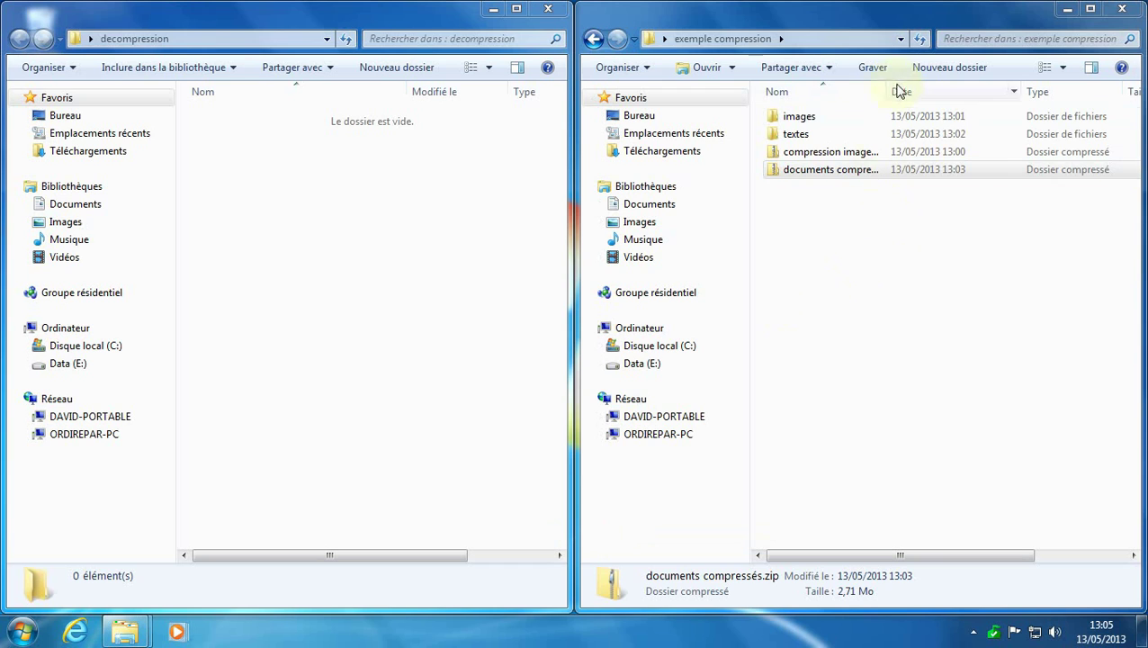
Copy documents compressés.zip from the exemple compression folder into the decompression folder
{"action": "left_click", "coordinate": [856, 178]}
{"action": "right_click", "coordinate": [852, 179]}
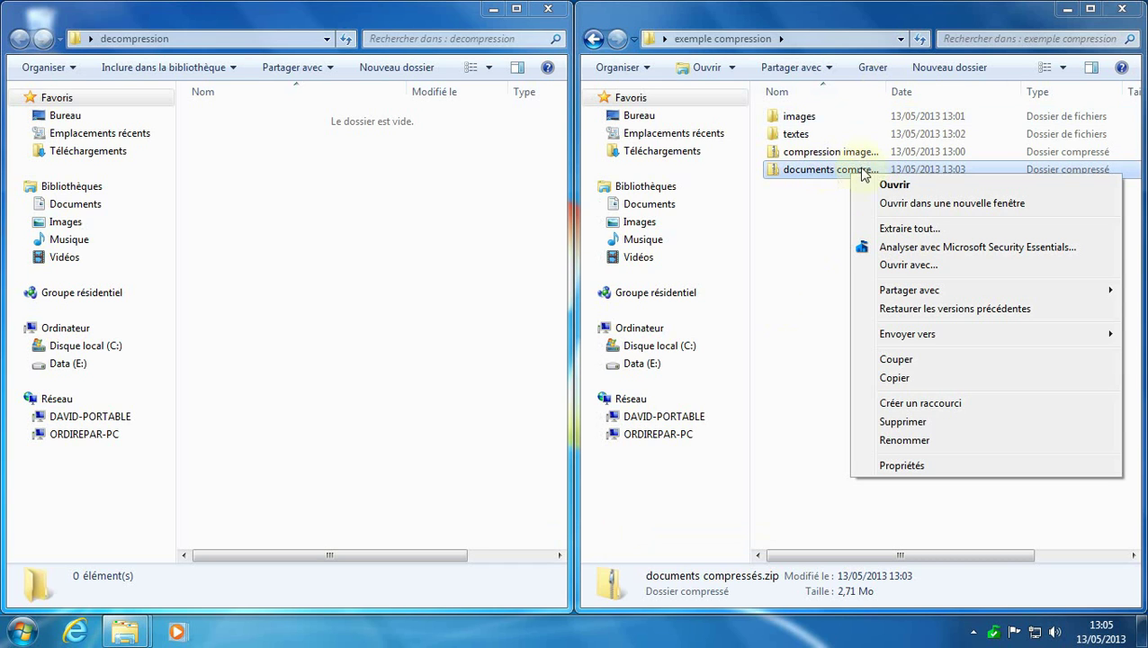
{"action": "left_click", "coordinate": [898, 379]}
{"action": "right_click", "coordinate": [241, 154]}
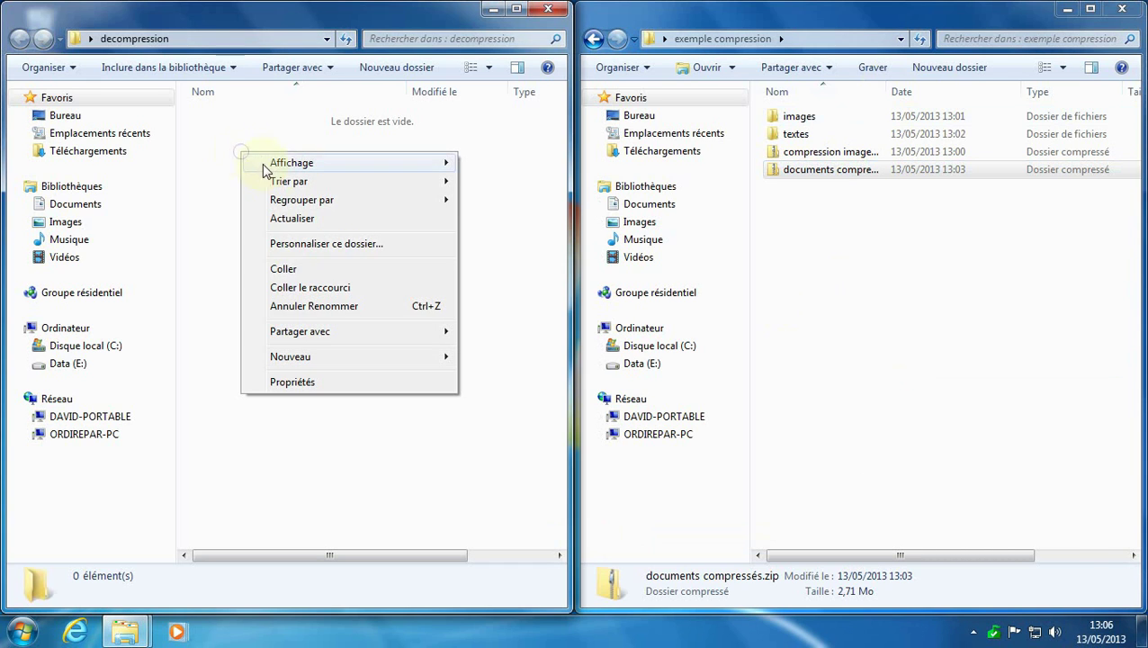
{"action": "left_click", "coordinate": [301, 272]}
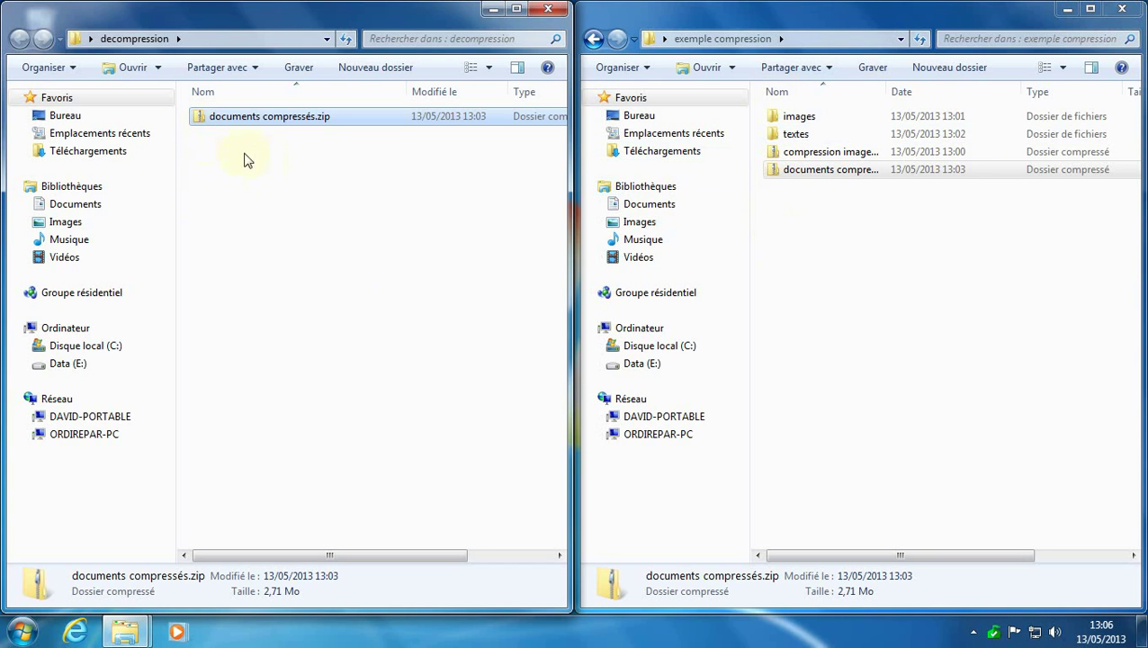
{"action": "left_click", "coordinate": [215, 173]}
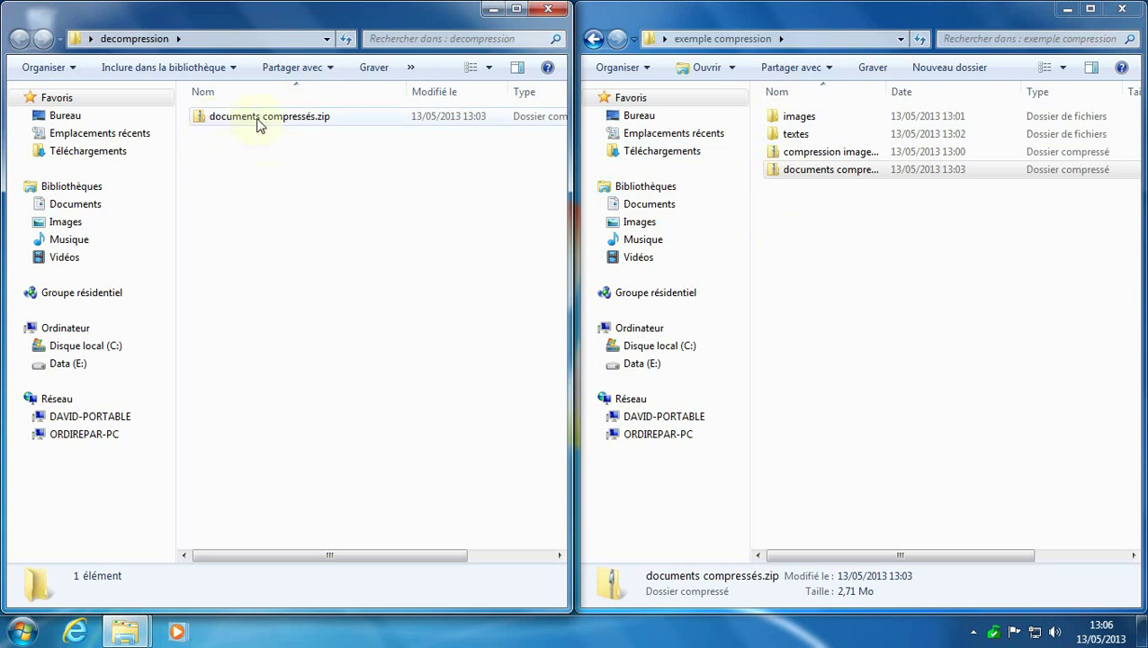
Extract all of documents compressés.zip to the proposed documents compressés folder inside decompression, showing the extracted folders when complete
{"action": "right_click", "coordinate": [199, 120]}
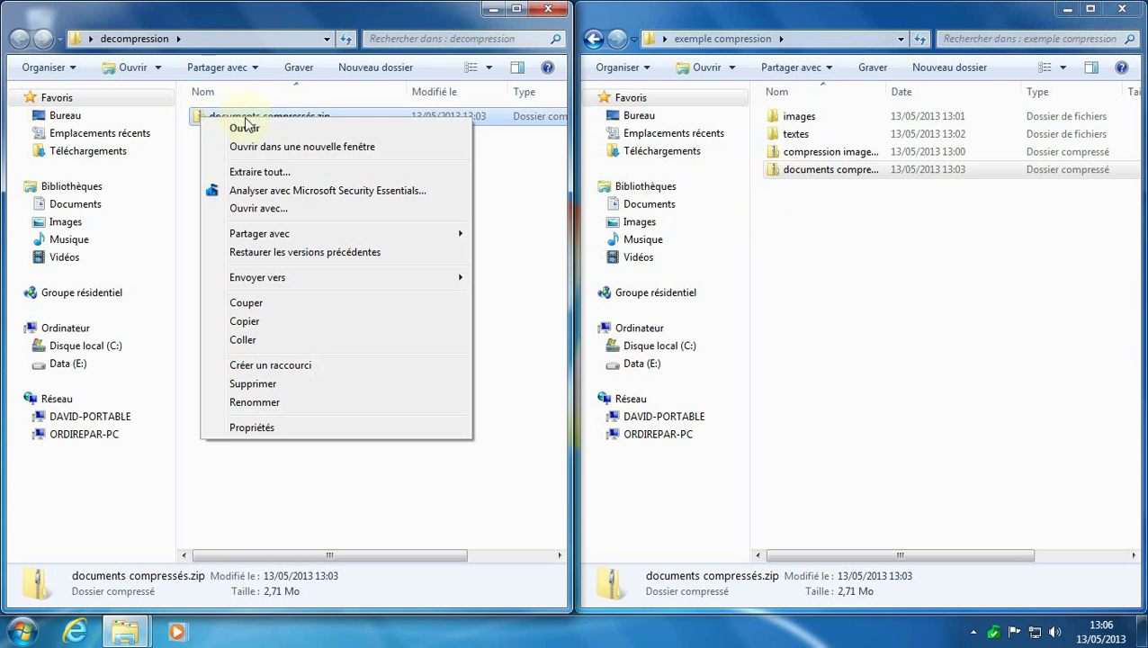
{"action": "left_click", "coordinate": [272, 170]}
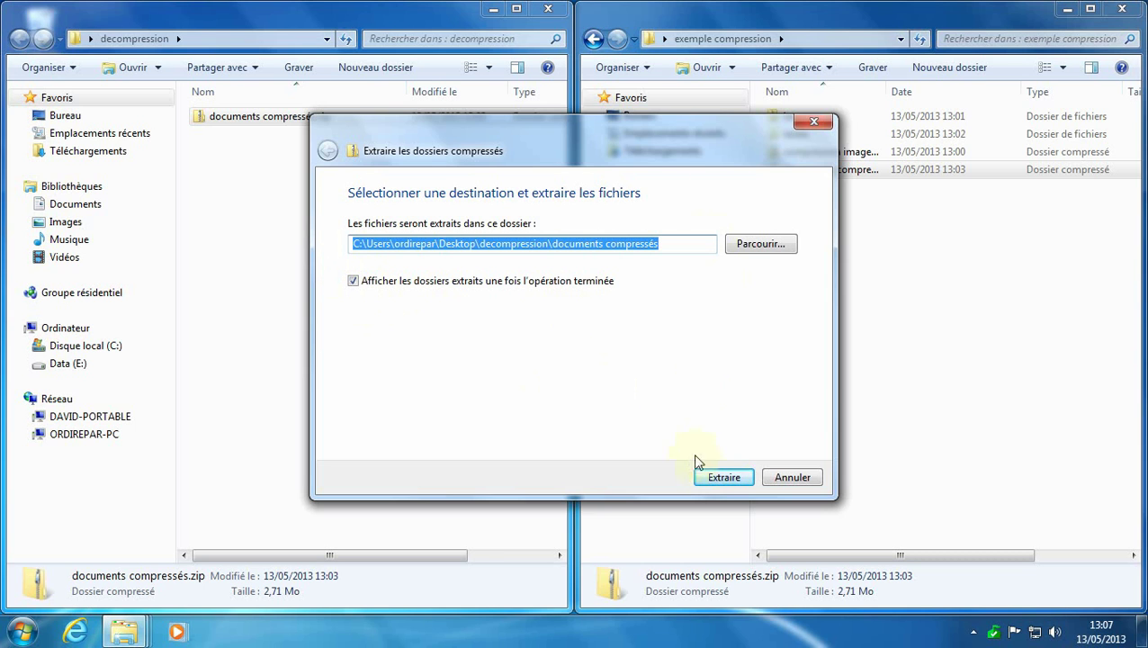
{"action": "left_click", "coordinate": [725, 479]}
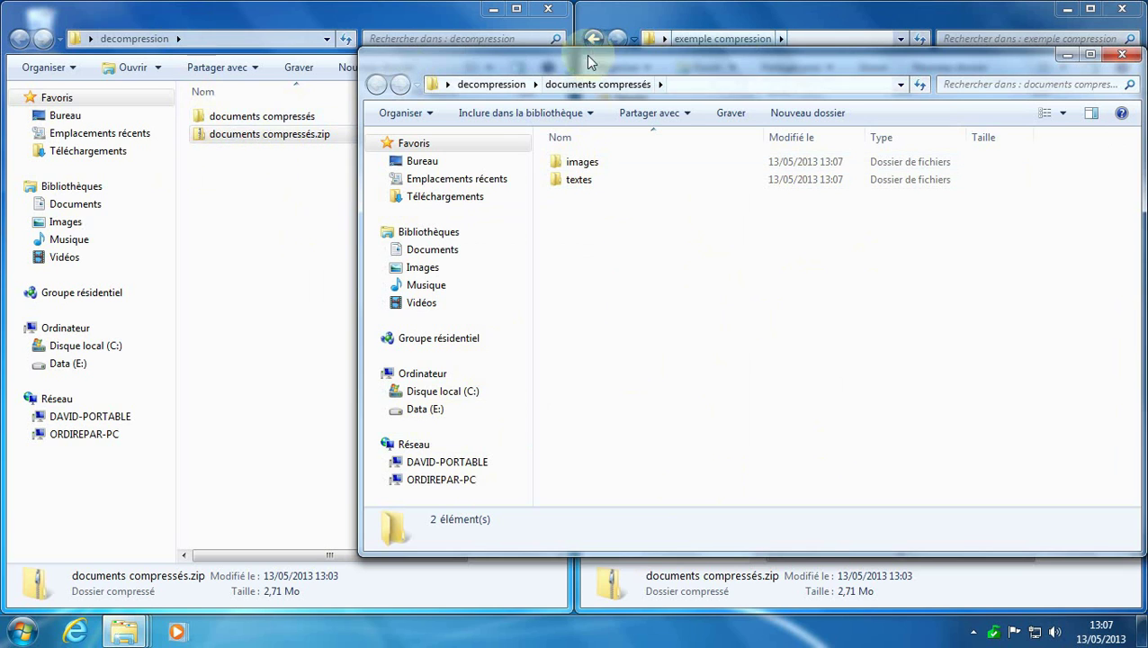
Open the jpg subfolder of the extracted images folder and check the details of Desert.jpg
{"action": "double_click", "coordinate": [557, 162]}
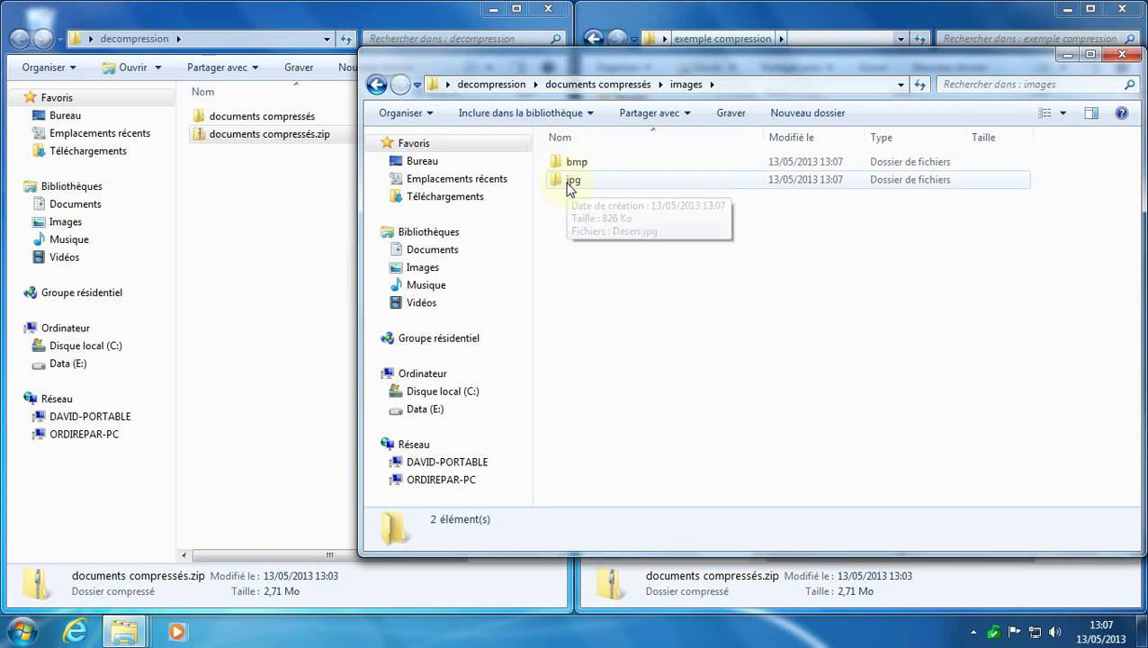
{"action": "double_click", "coordinate": [571, 182]}
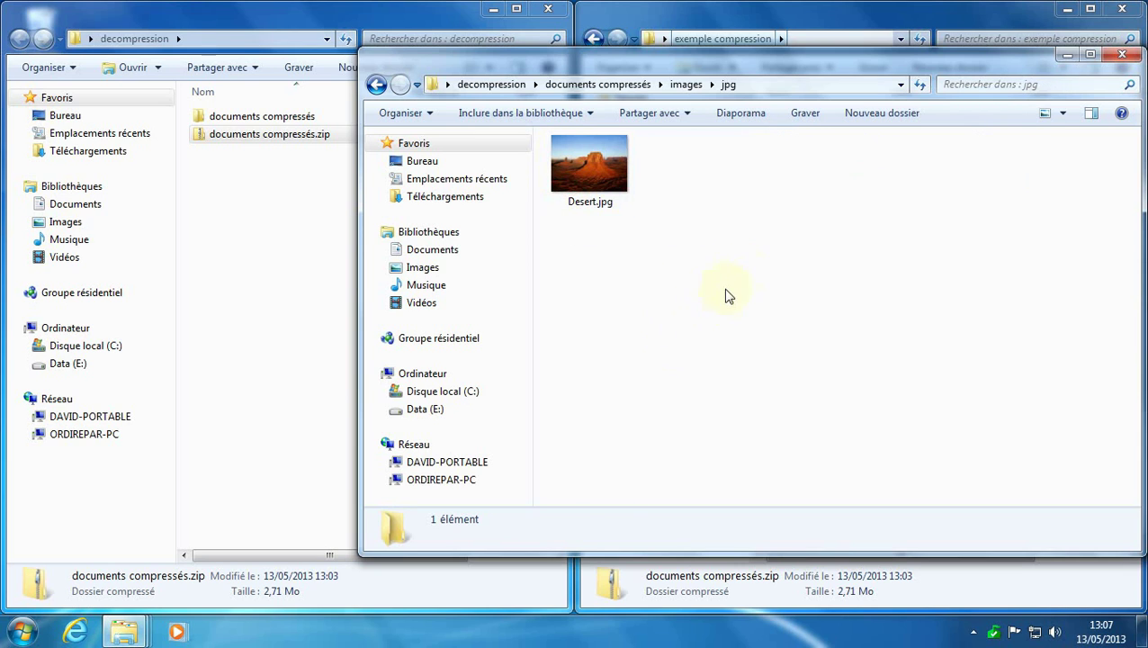
{"action": "left_click", "coordinate": [594, 166]}
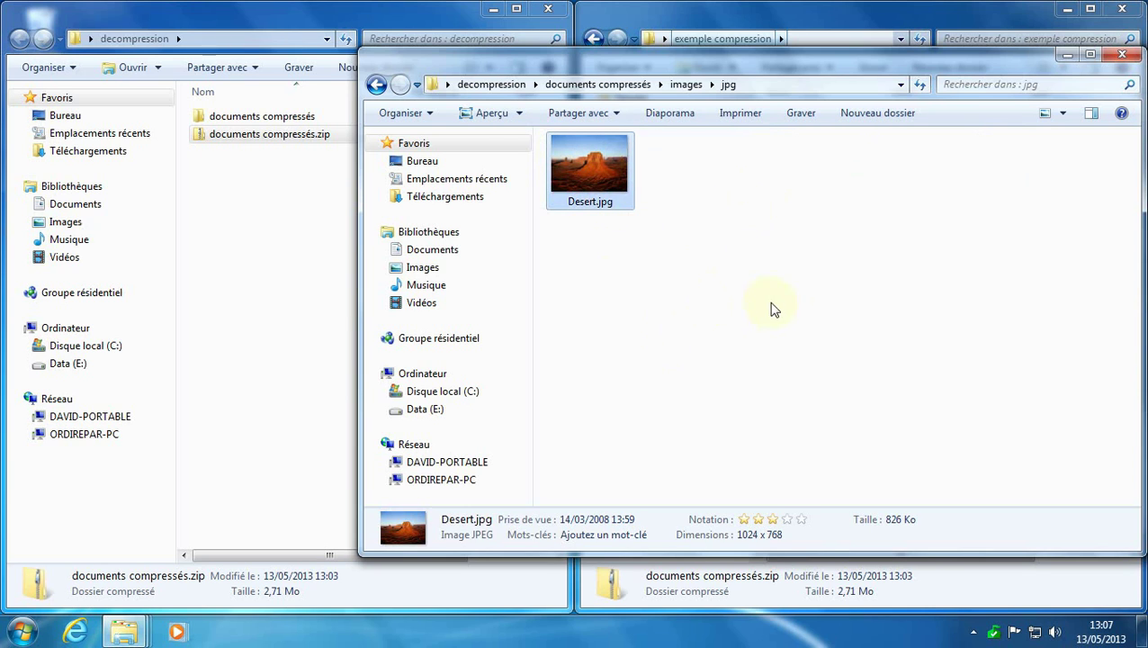
Close the decompression window and arrange the extracted jpg folder side by side with exemple compression
{"action": "left_click", "coordinate": [548, 14]}
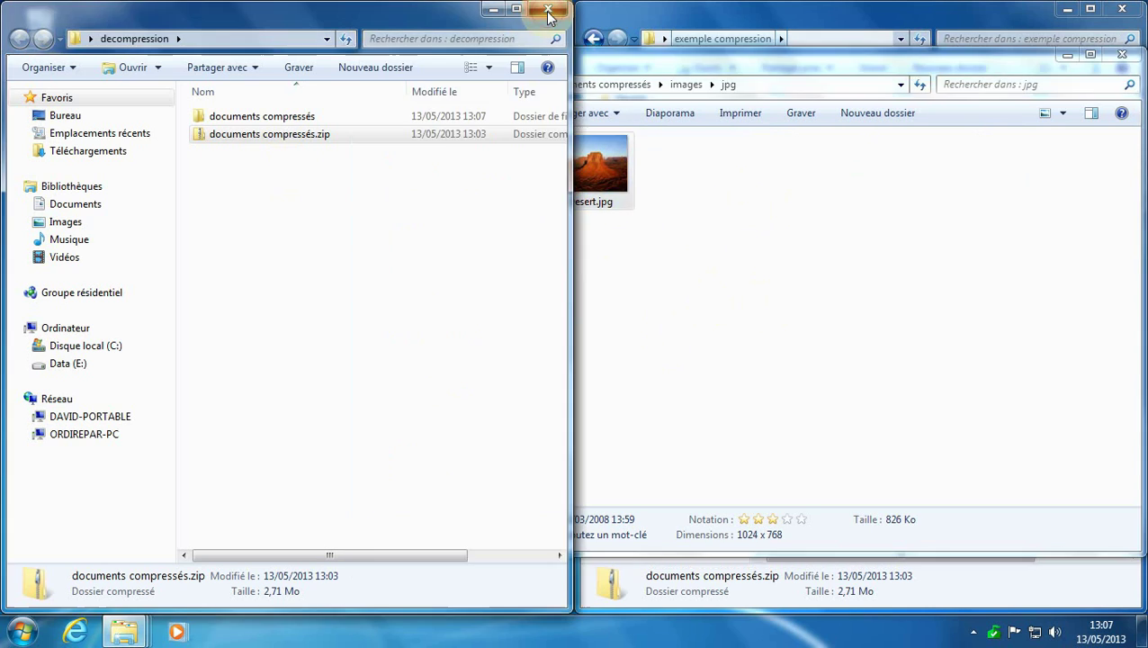
{"action": "left_click", "coordinate": [547, 11]}
{"action": "left_click_drag", "start_coordinate": [704, 59], "coordinate": [443, 57]}
{"action": "right_click", "coordinate": [380, 629]}
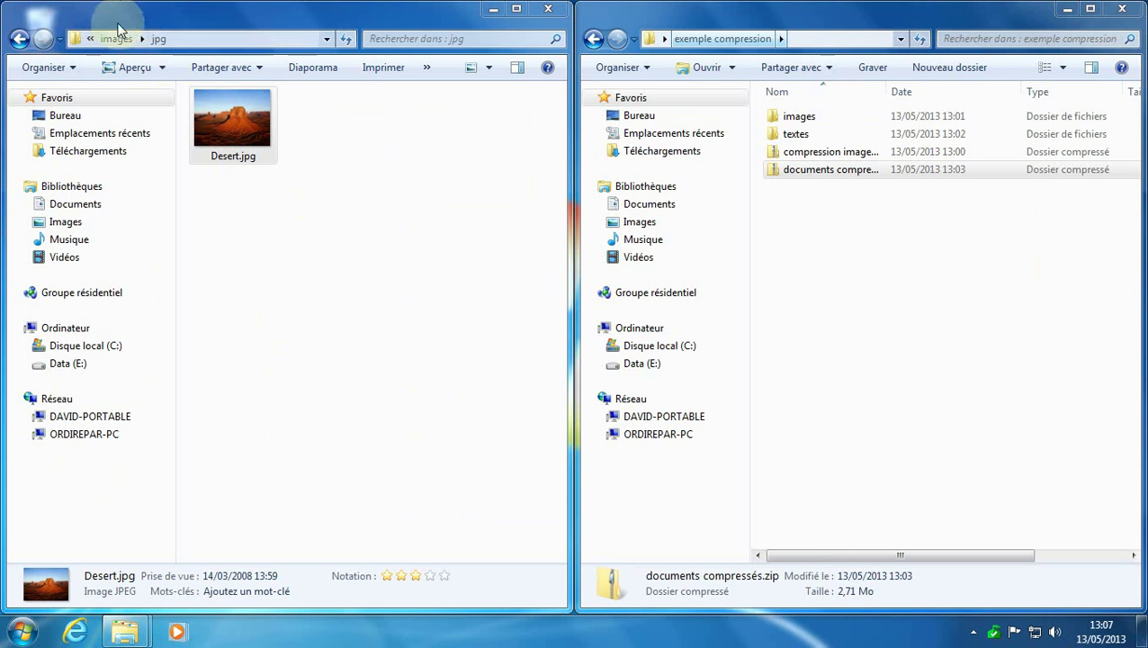
Select the extracted Desert.jpg and open the original images\jpg folder in exemple compression for comparison
{"action": "left_click", "coordinate": [243, 171]}
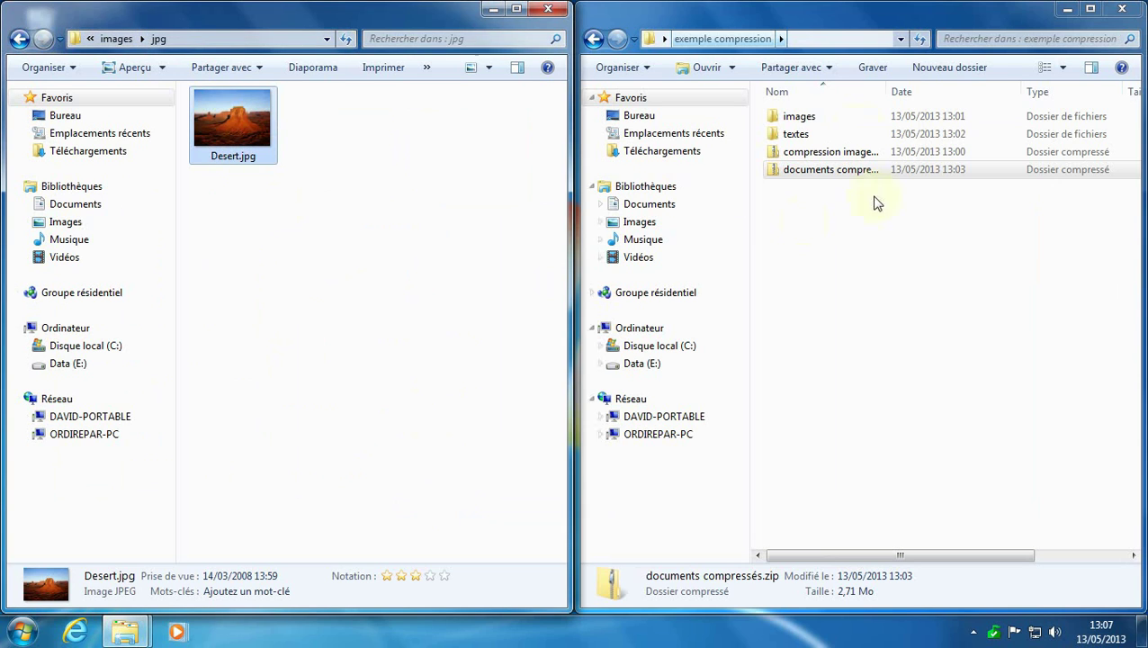
{"action": "double_click", "coordinate": [809, 119]}
{"action": "double_click", "coordinate": [789, 133]}
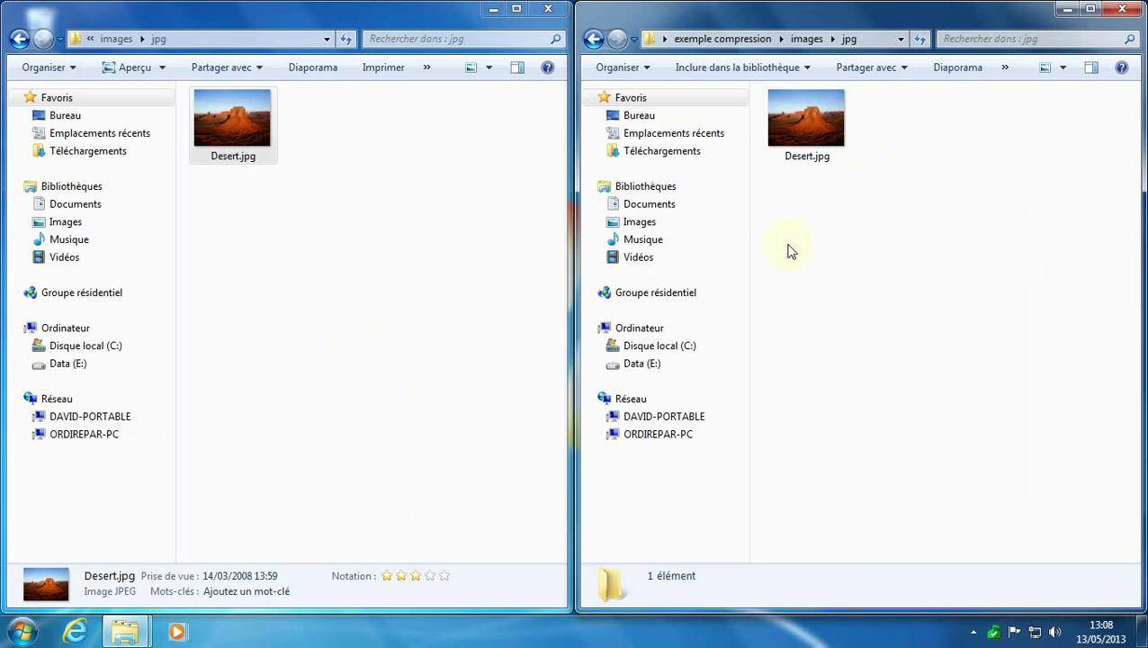
Open the properties of the extracted Desert.jpg and of the original Desert.jpg, and place both dialogs side by side
{"action": "right_click", "coordinate": [225, 117]}
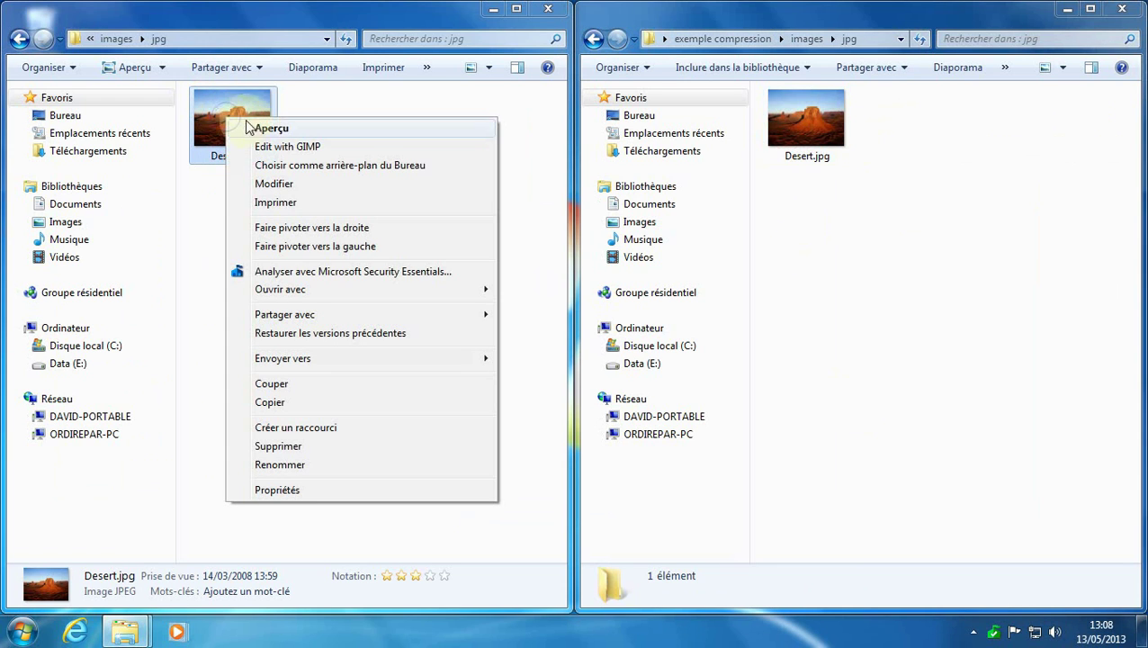
{"action": "left_click", "coordinate": [277, 491]}
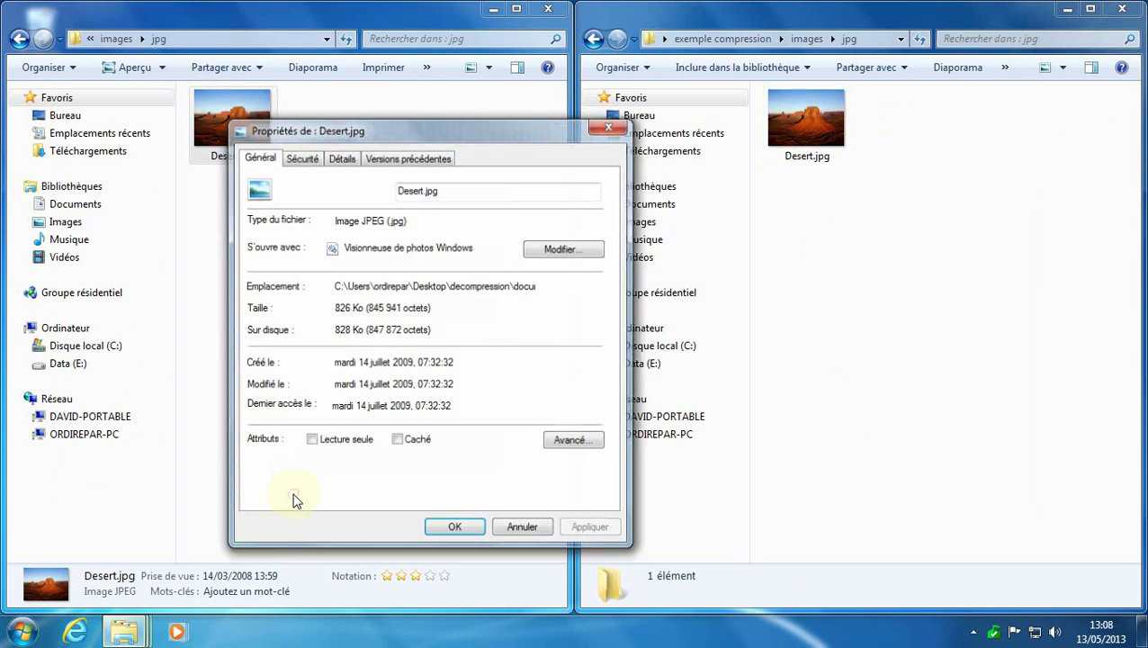
{"action": "right_click", "coordinate": [802, 122]}
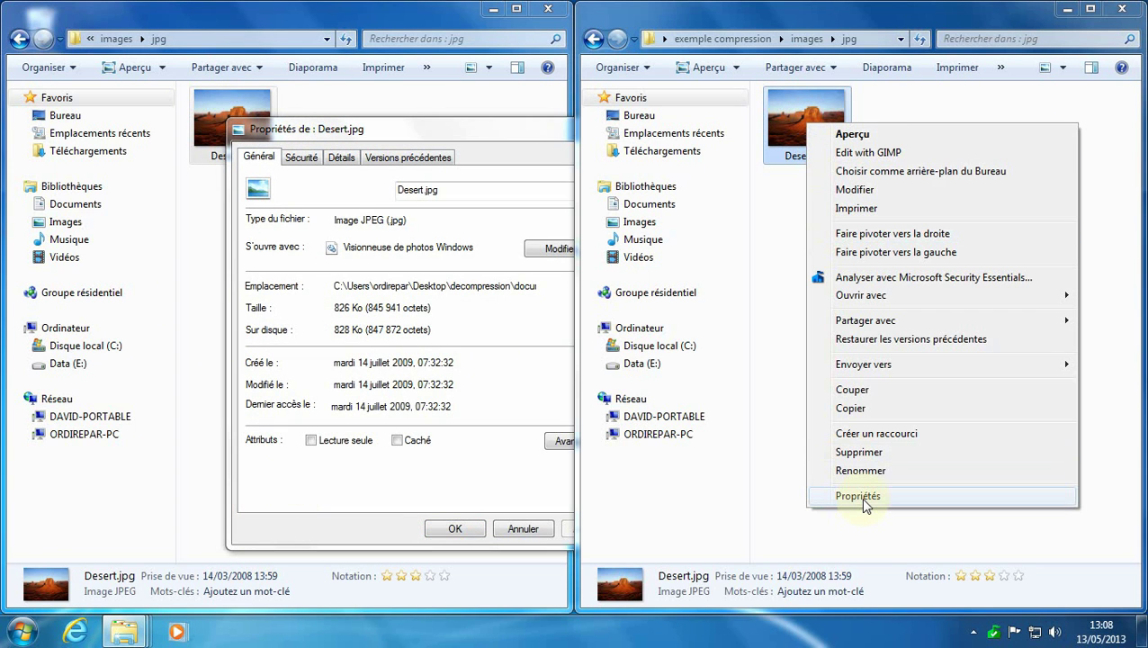
{"action": "left_click", "coordinate": [860, 496]}
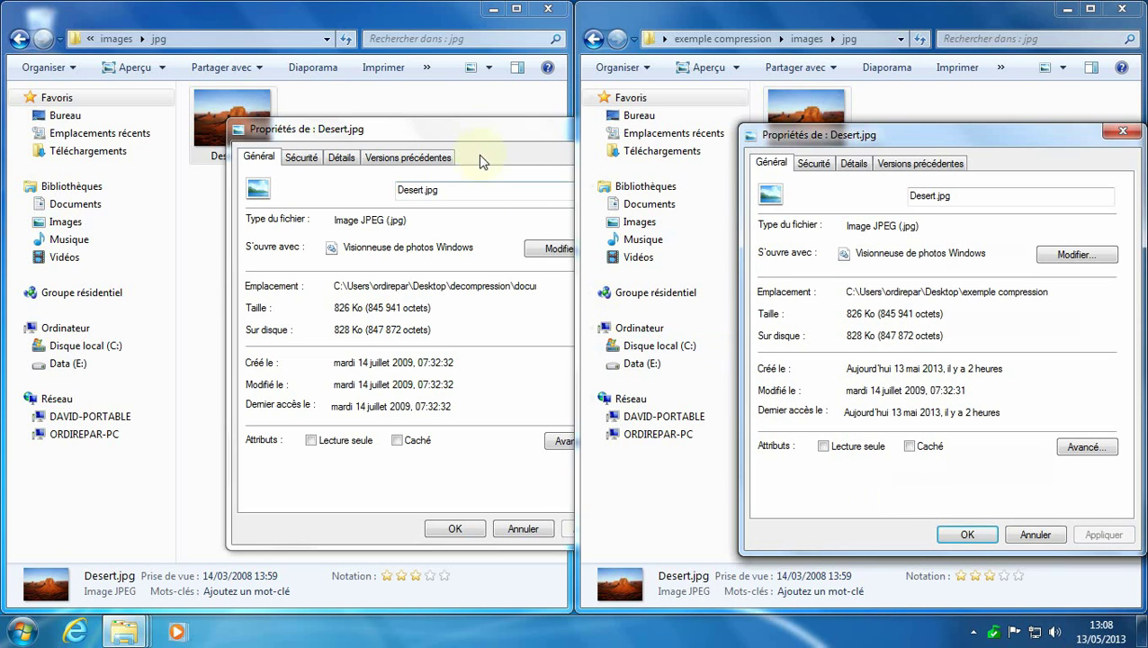
{"action": "left_click", "coordinate": [484, 137]}
{"action": "left_click_drag", "start_coordinate": [799, 130], "coordinate": [705, 125]}
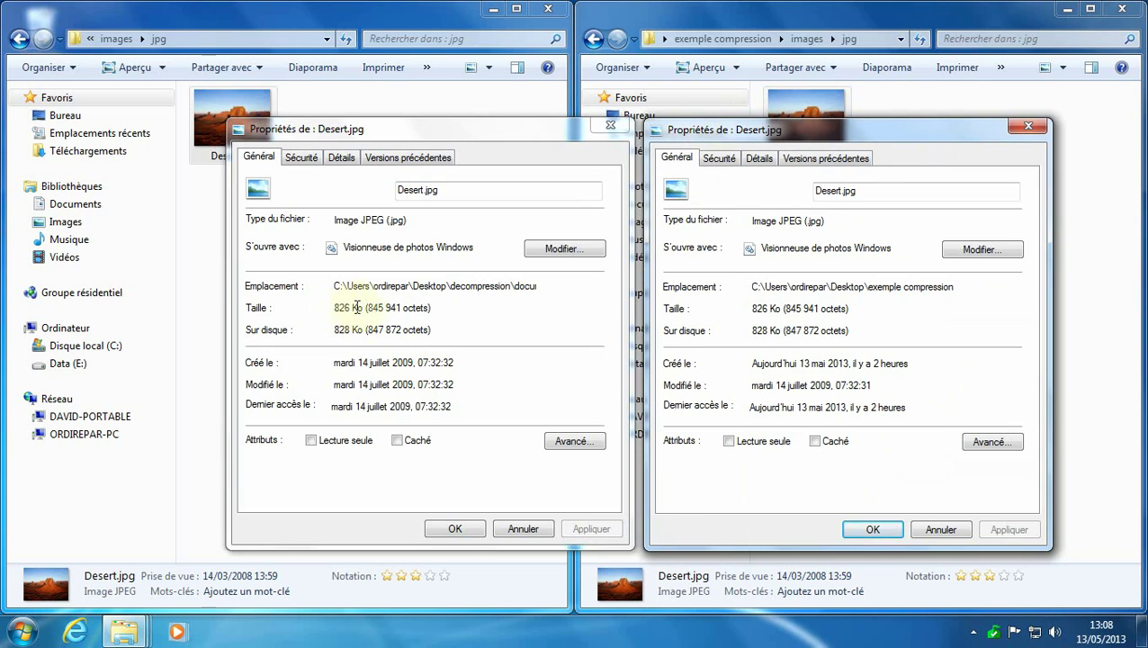
Compare the exact size in bytes of the extracted Desert.jpg with that of the original, highlighting each value
{"action": "left_click_drag", "start_coordinate": [367, 307], "coordinate": [430, 308]}
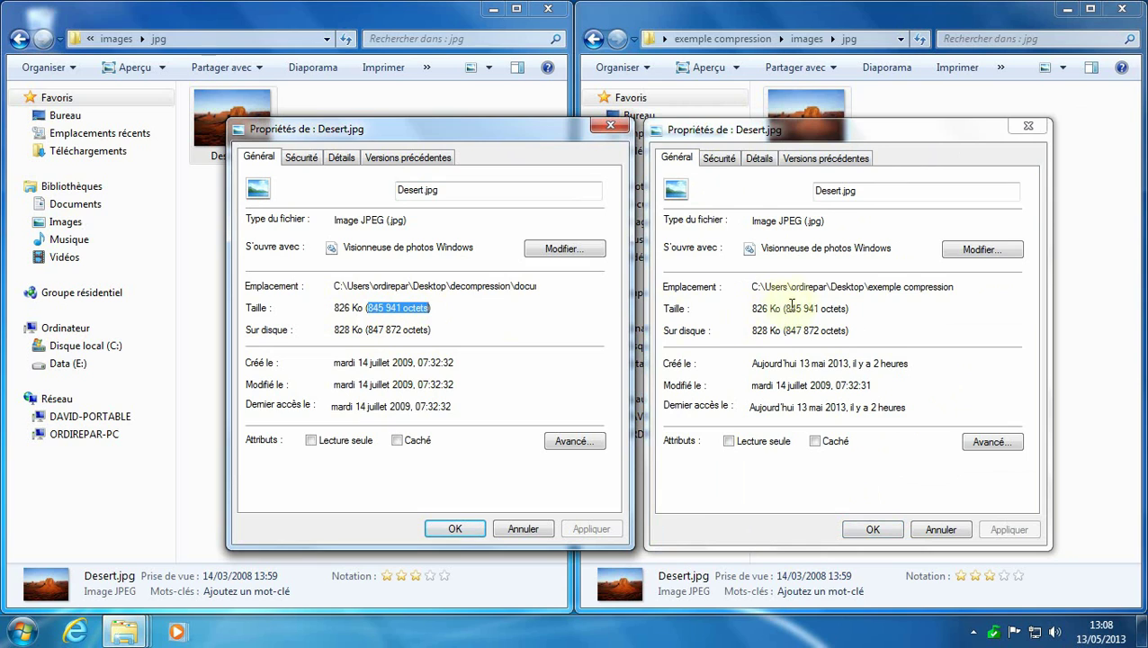
{"action": "left_click_drag", "start_coordinate": [784, 307], "coordinate": [813, 315]}
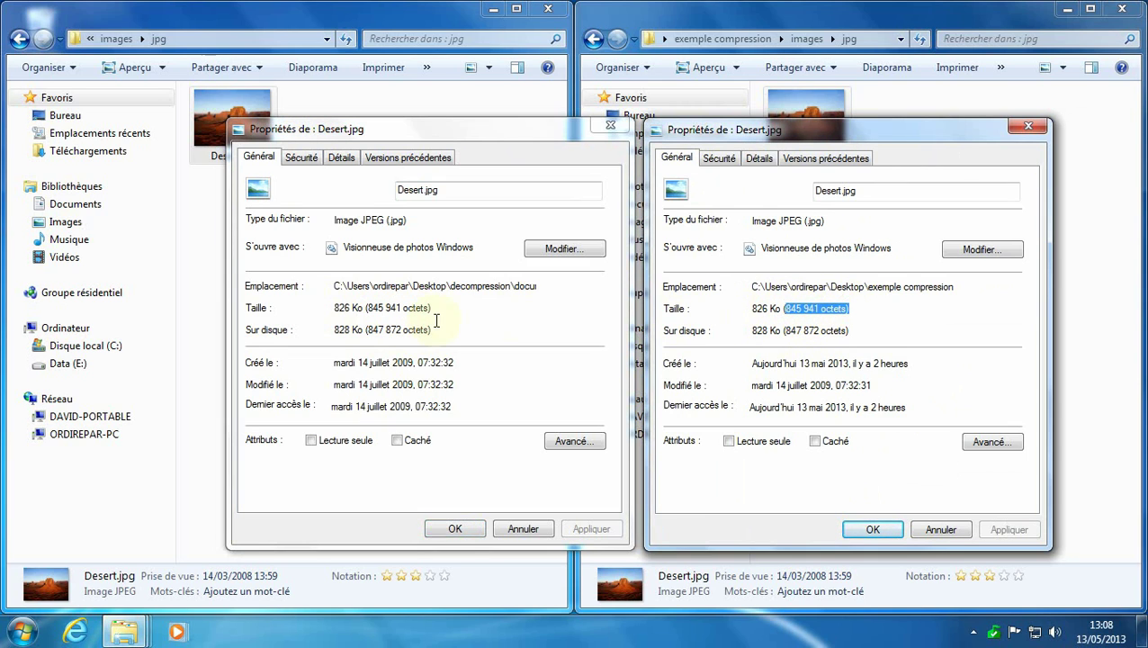
{"action": "left_click_drag", "start_coordinate": [367, 308], "coordinate": [388, 306]}
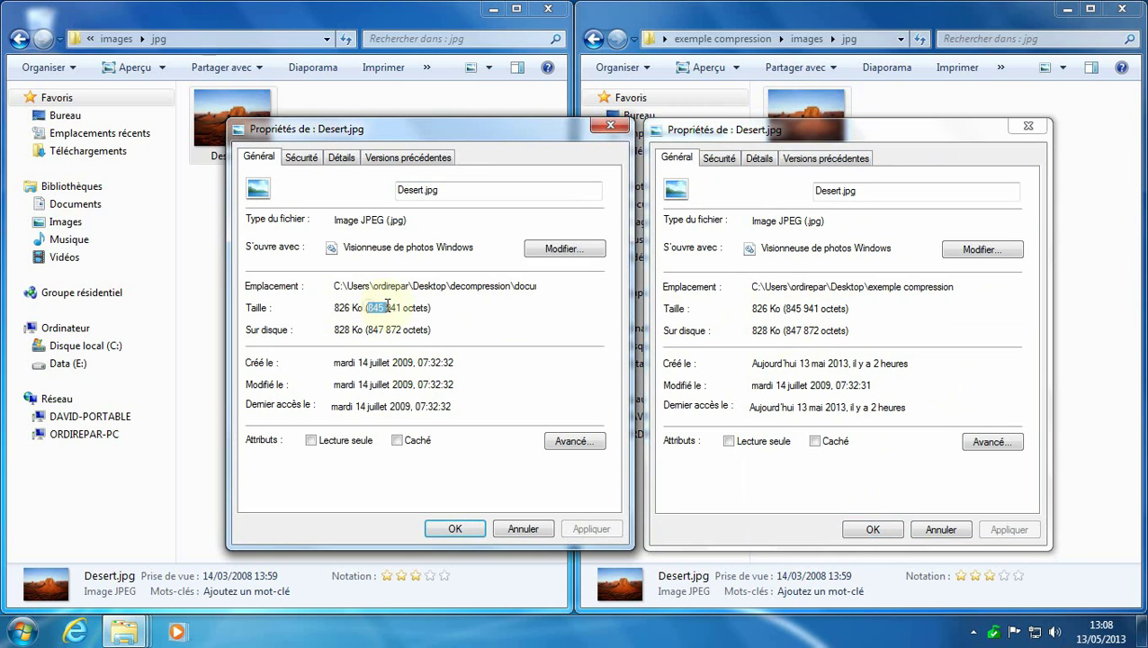
{"action": "left_click", "coordinate": [450, 312]}
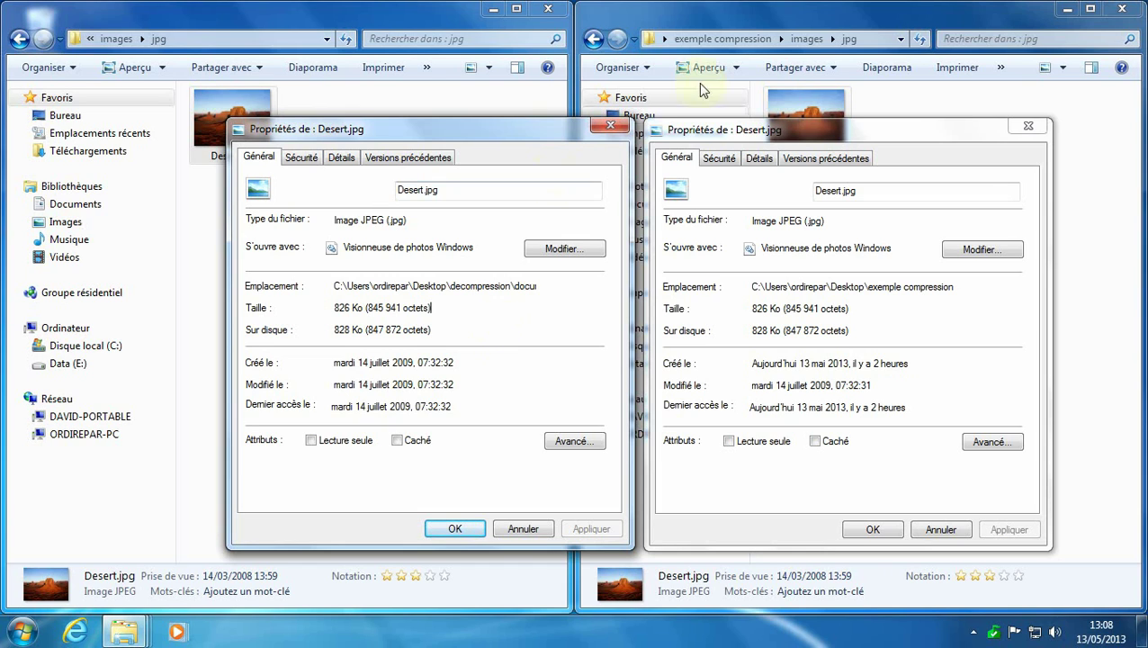
{"action": "left_click", "coordinate": [426, 308]}
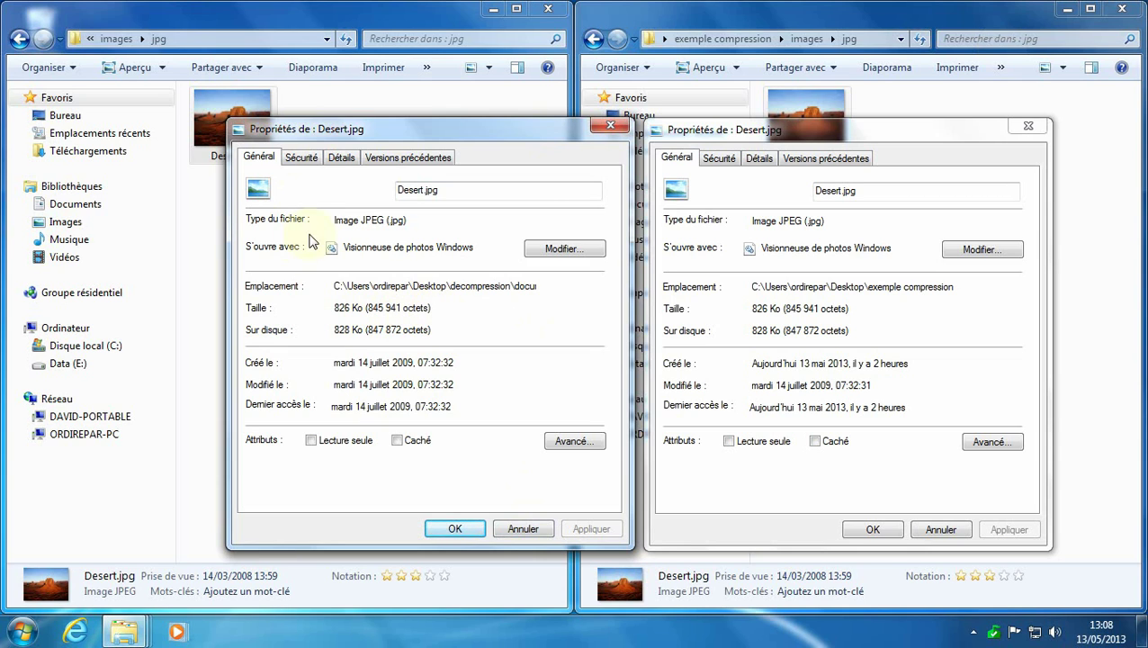
Cancel both Desert.jpg properties dialogs and close the two jpg folder windows to return to the desktop
{"action": "left_click", "coordinate": [531, 528]}
{"action": "left_click", "coordinate": [941, 529]}
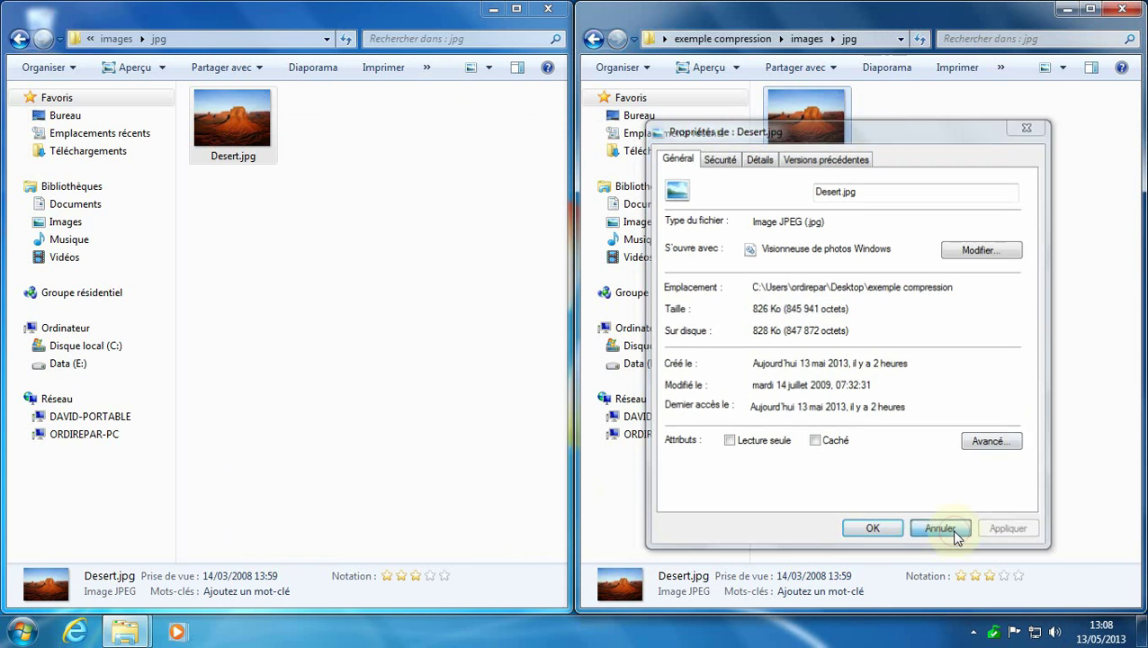
{"action": "left_click", "coordinate": [546, 12]}
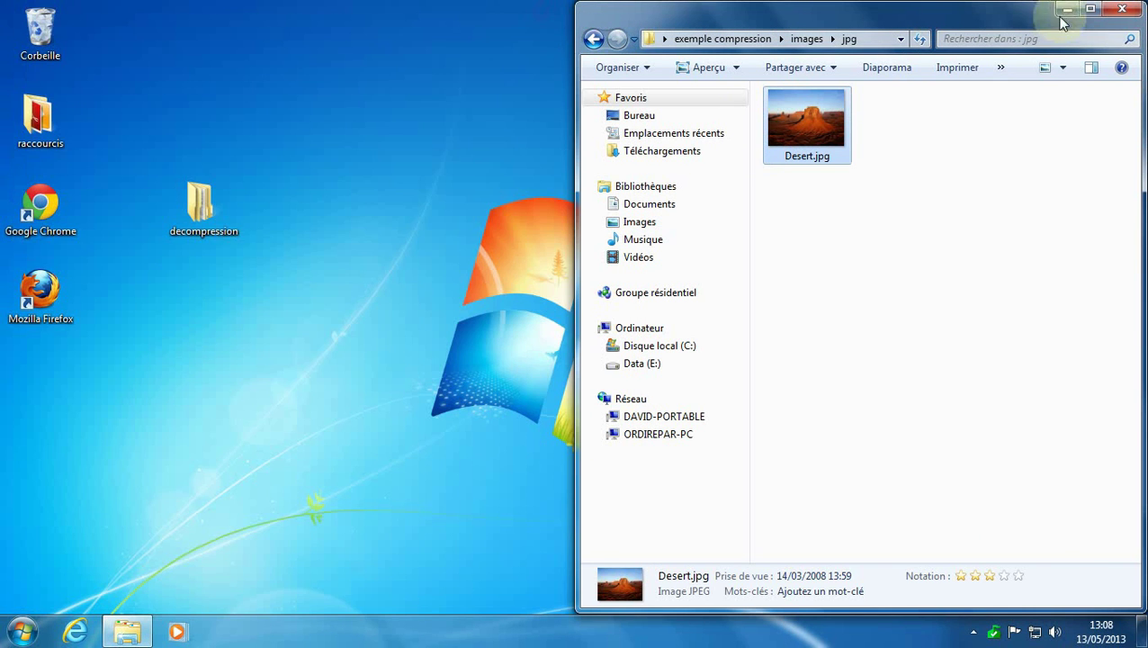
{"action": "left_click", "coordinate": [1121, 10]}
{"action": "left_click", "coordinate": [429, 195]}
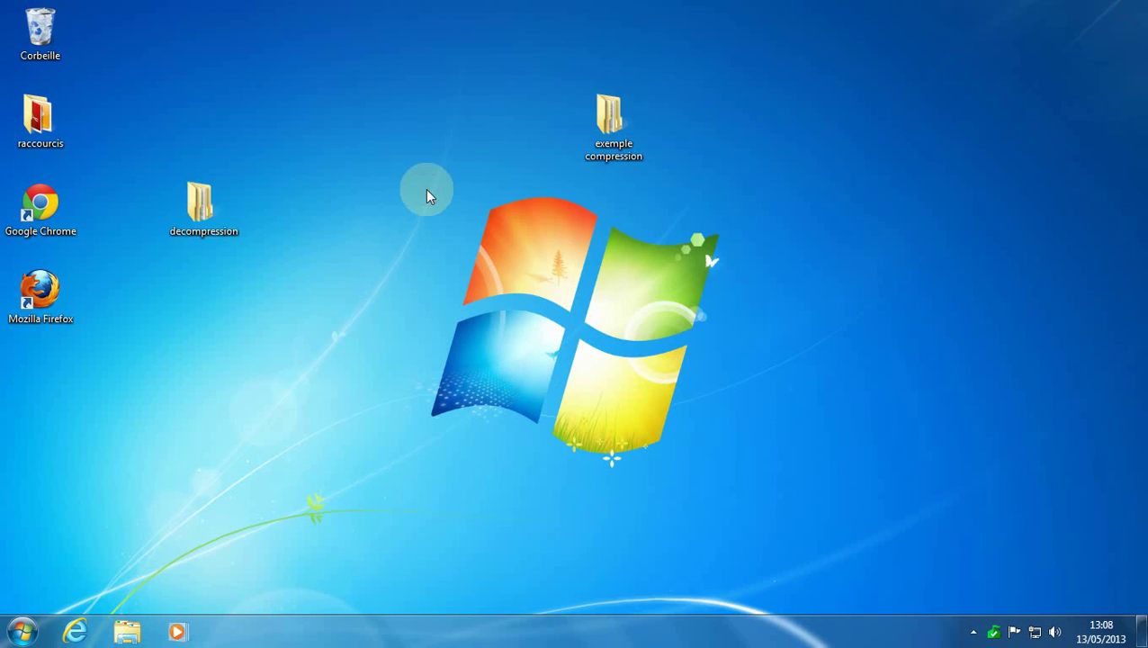